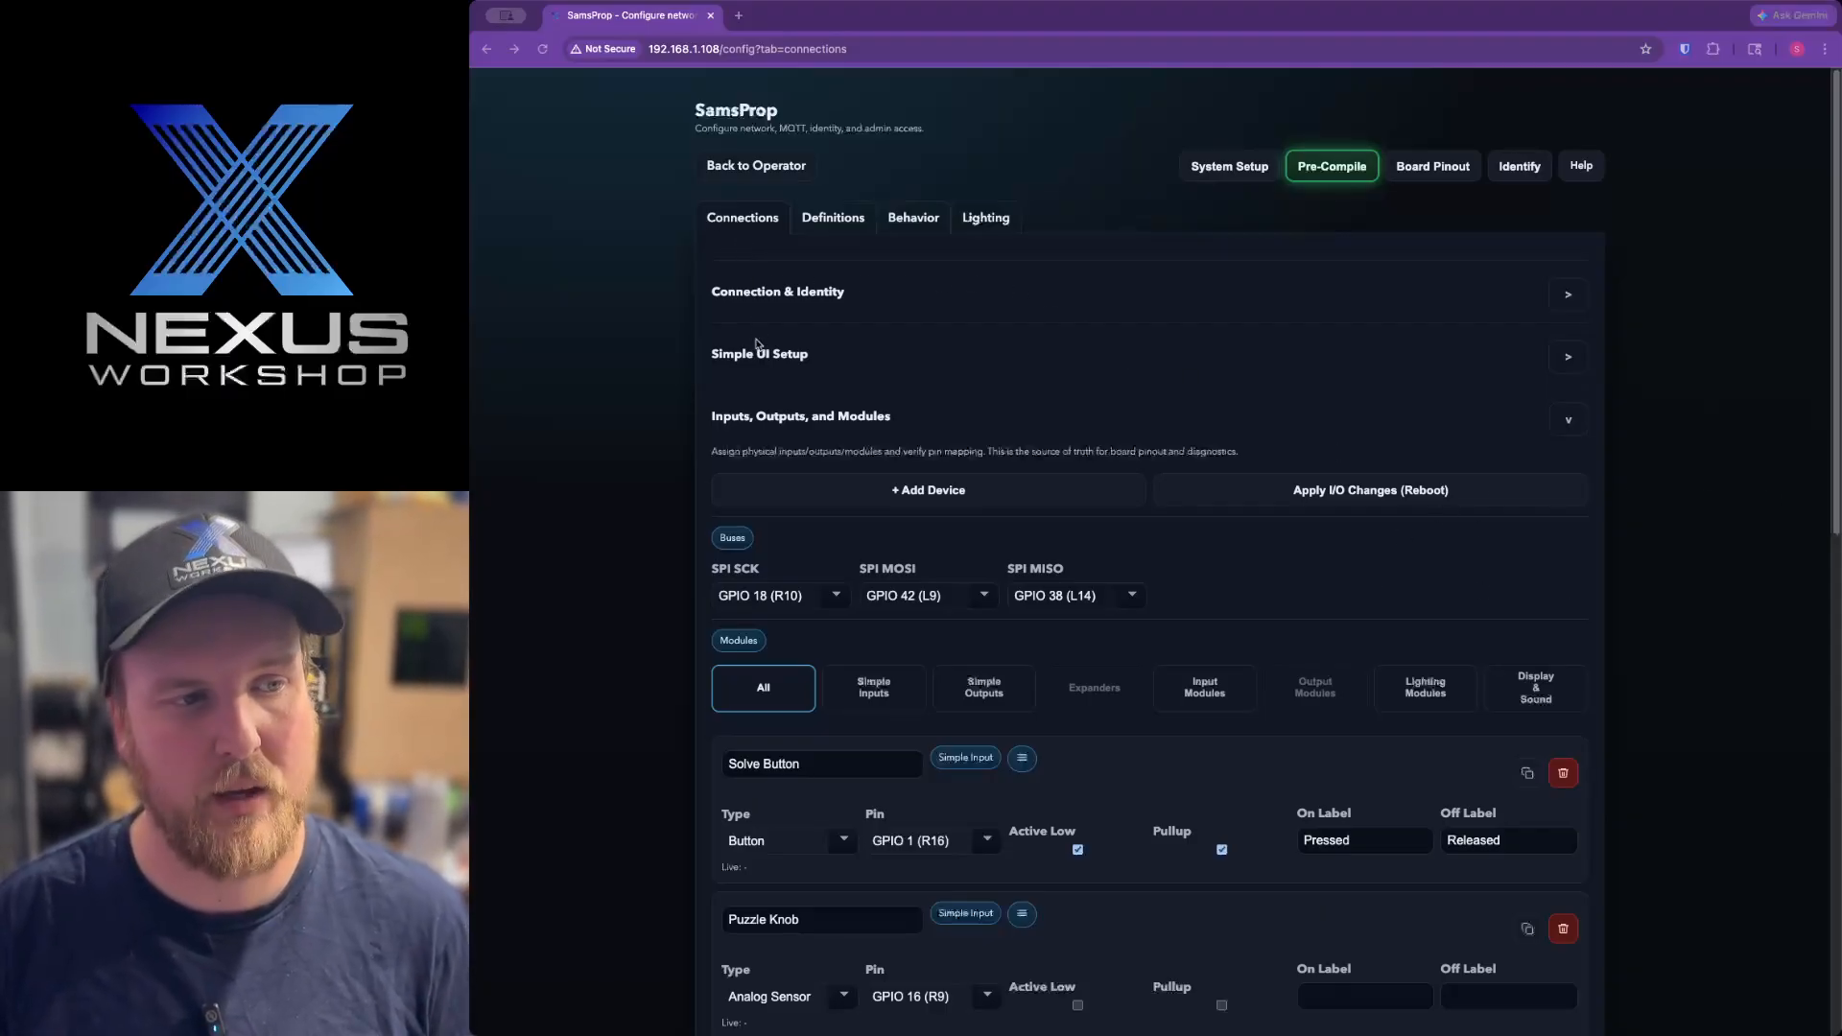
# Close the Inputs, Outputs, and Modules section and examine the network and Ethernet settings under Connection & Identity.
pyautogui.click(778, 415)
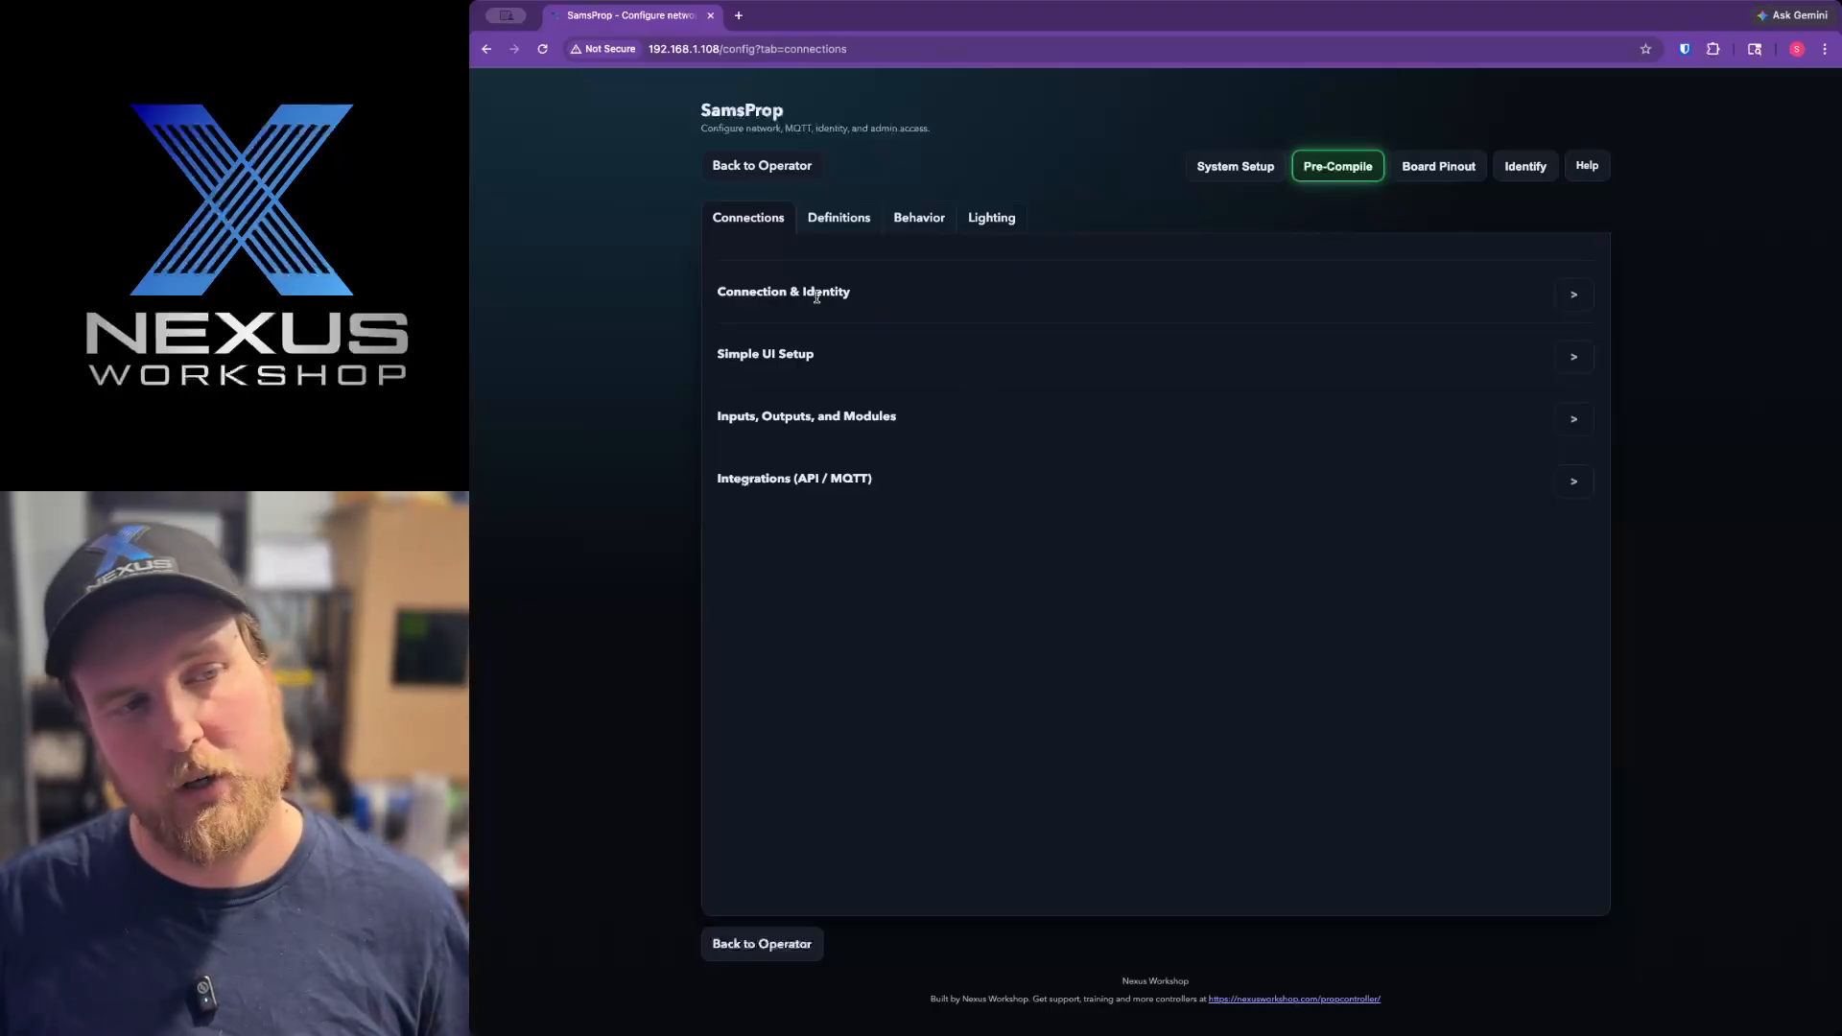
pyautogui.moveTo(748, 294)
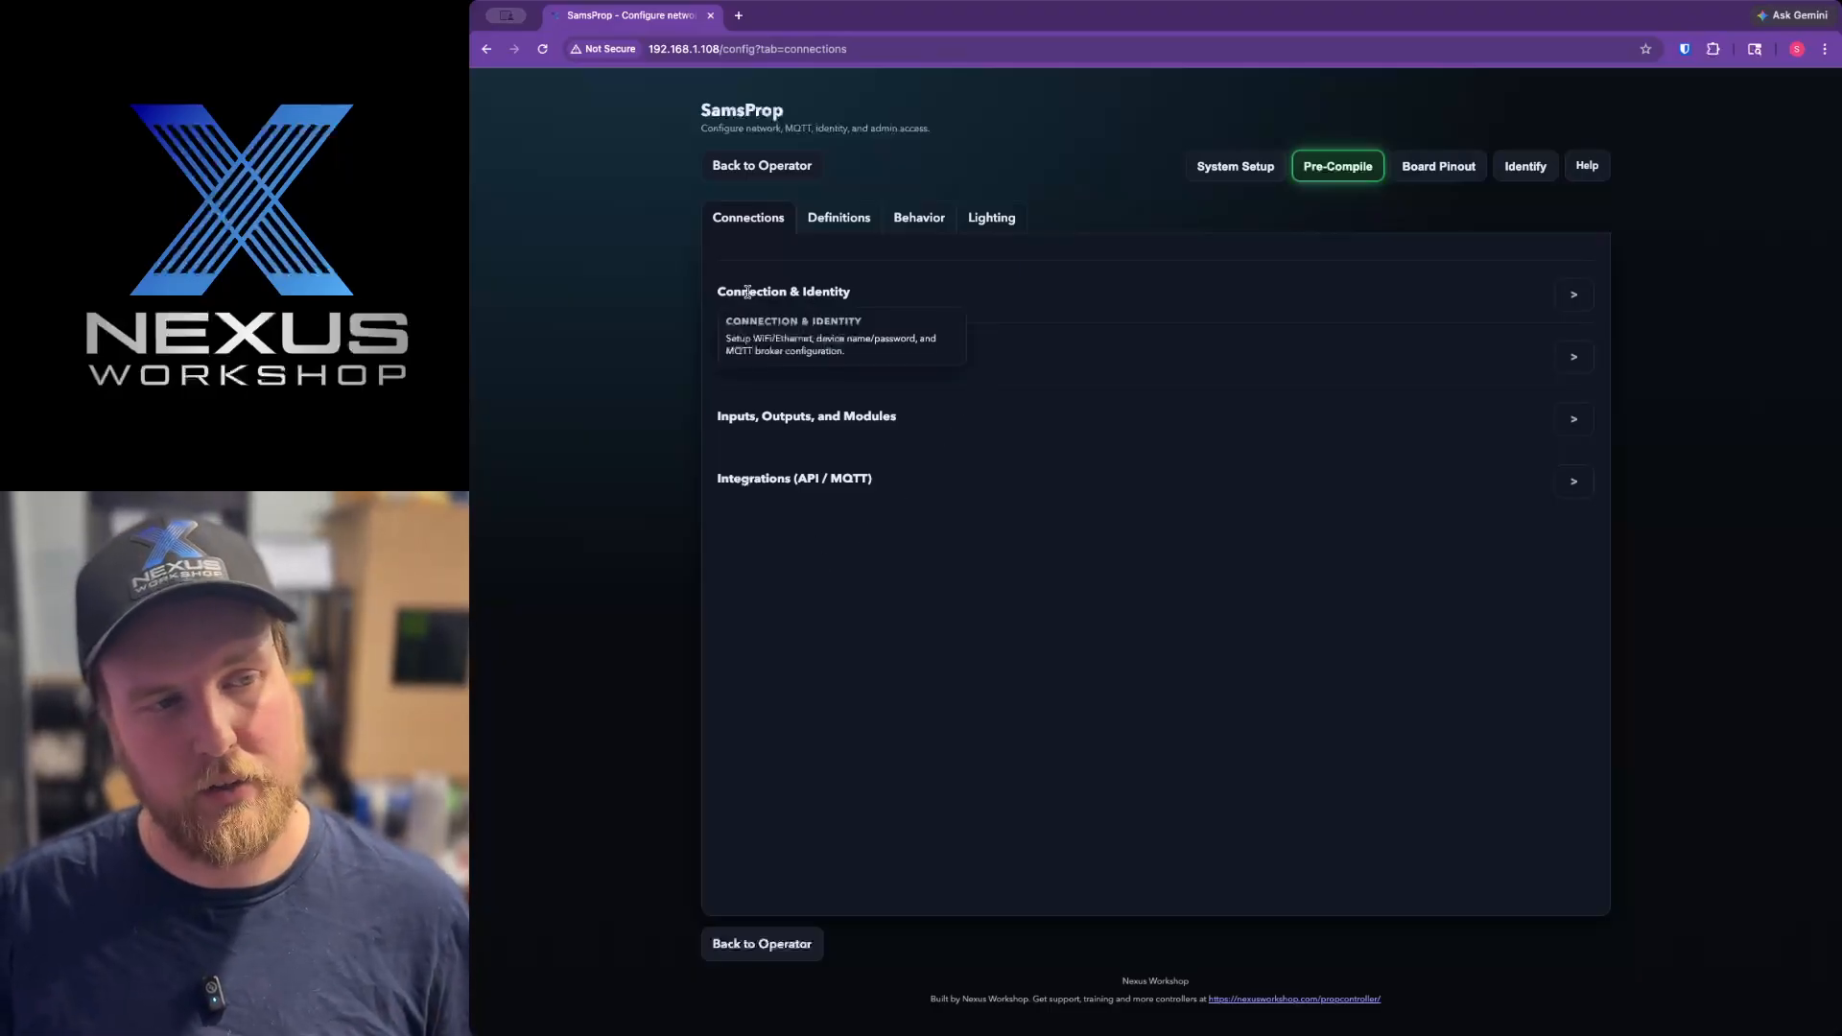
pyautogui.click(823, 292)
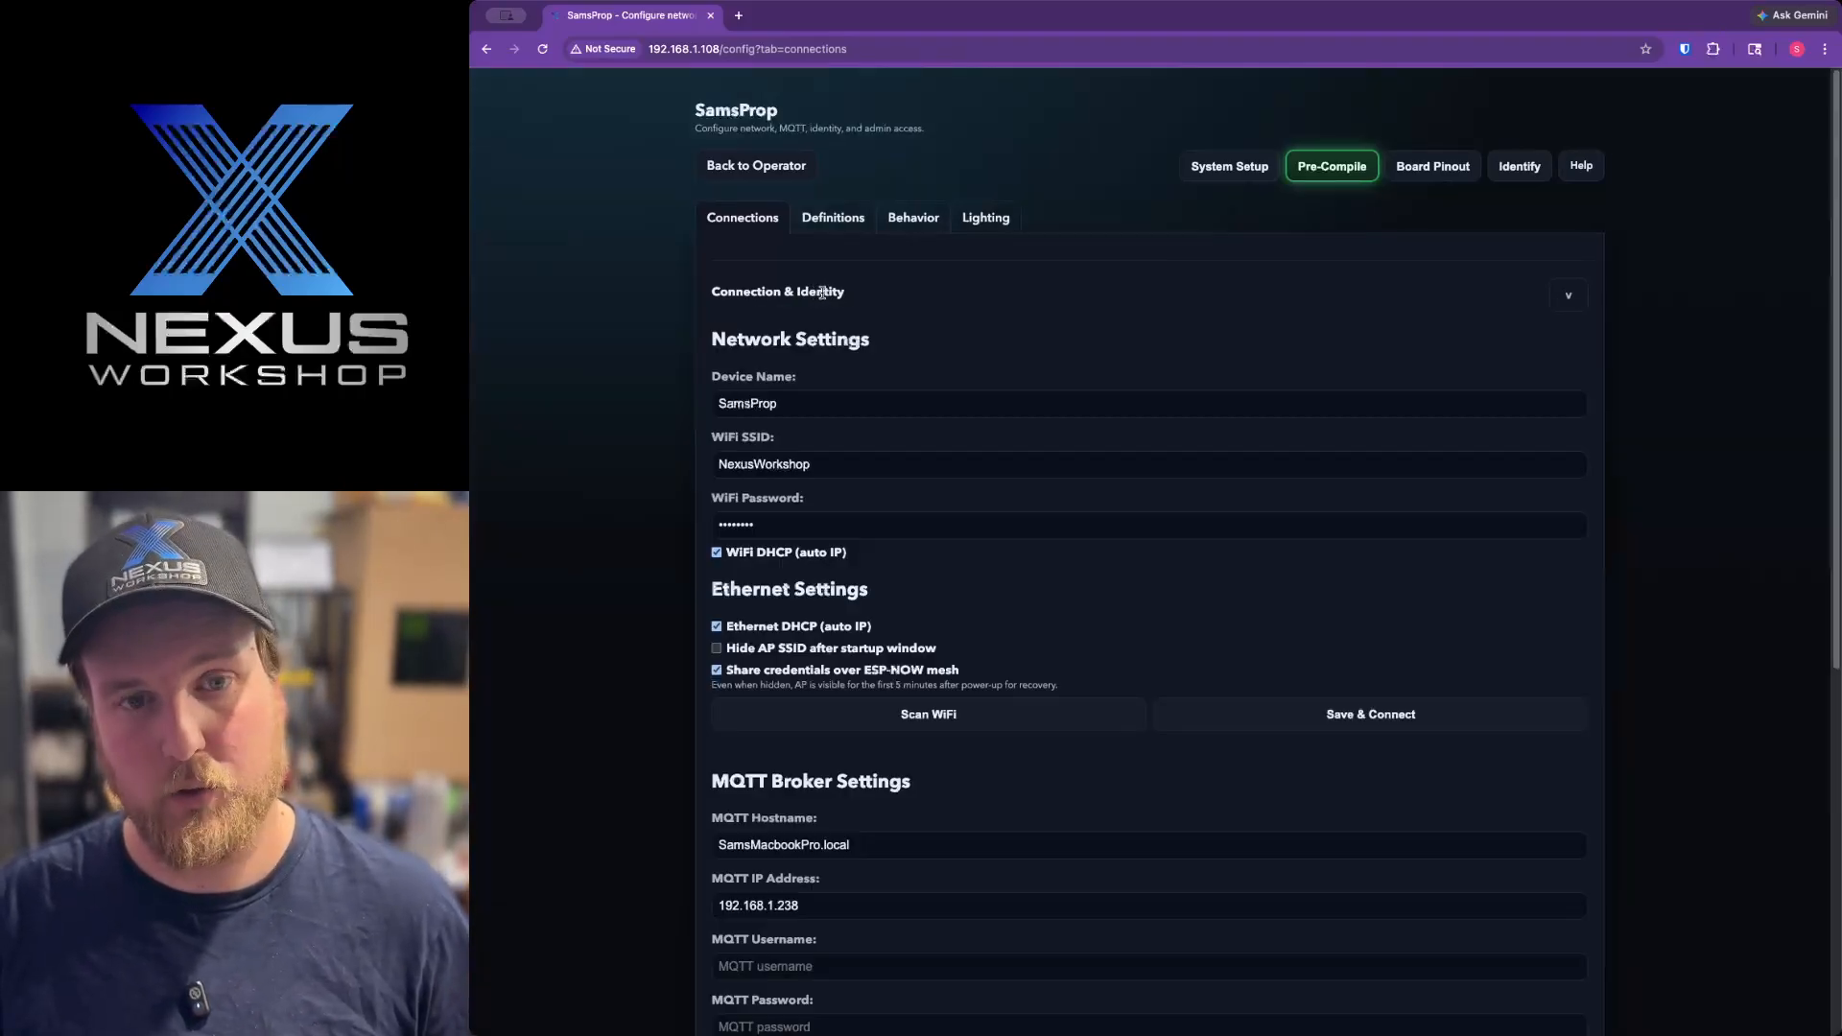
pyautogui.scroll(-3, 823, 292)
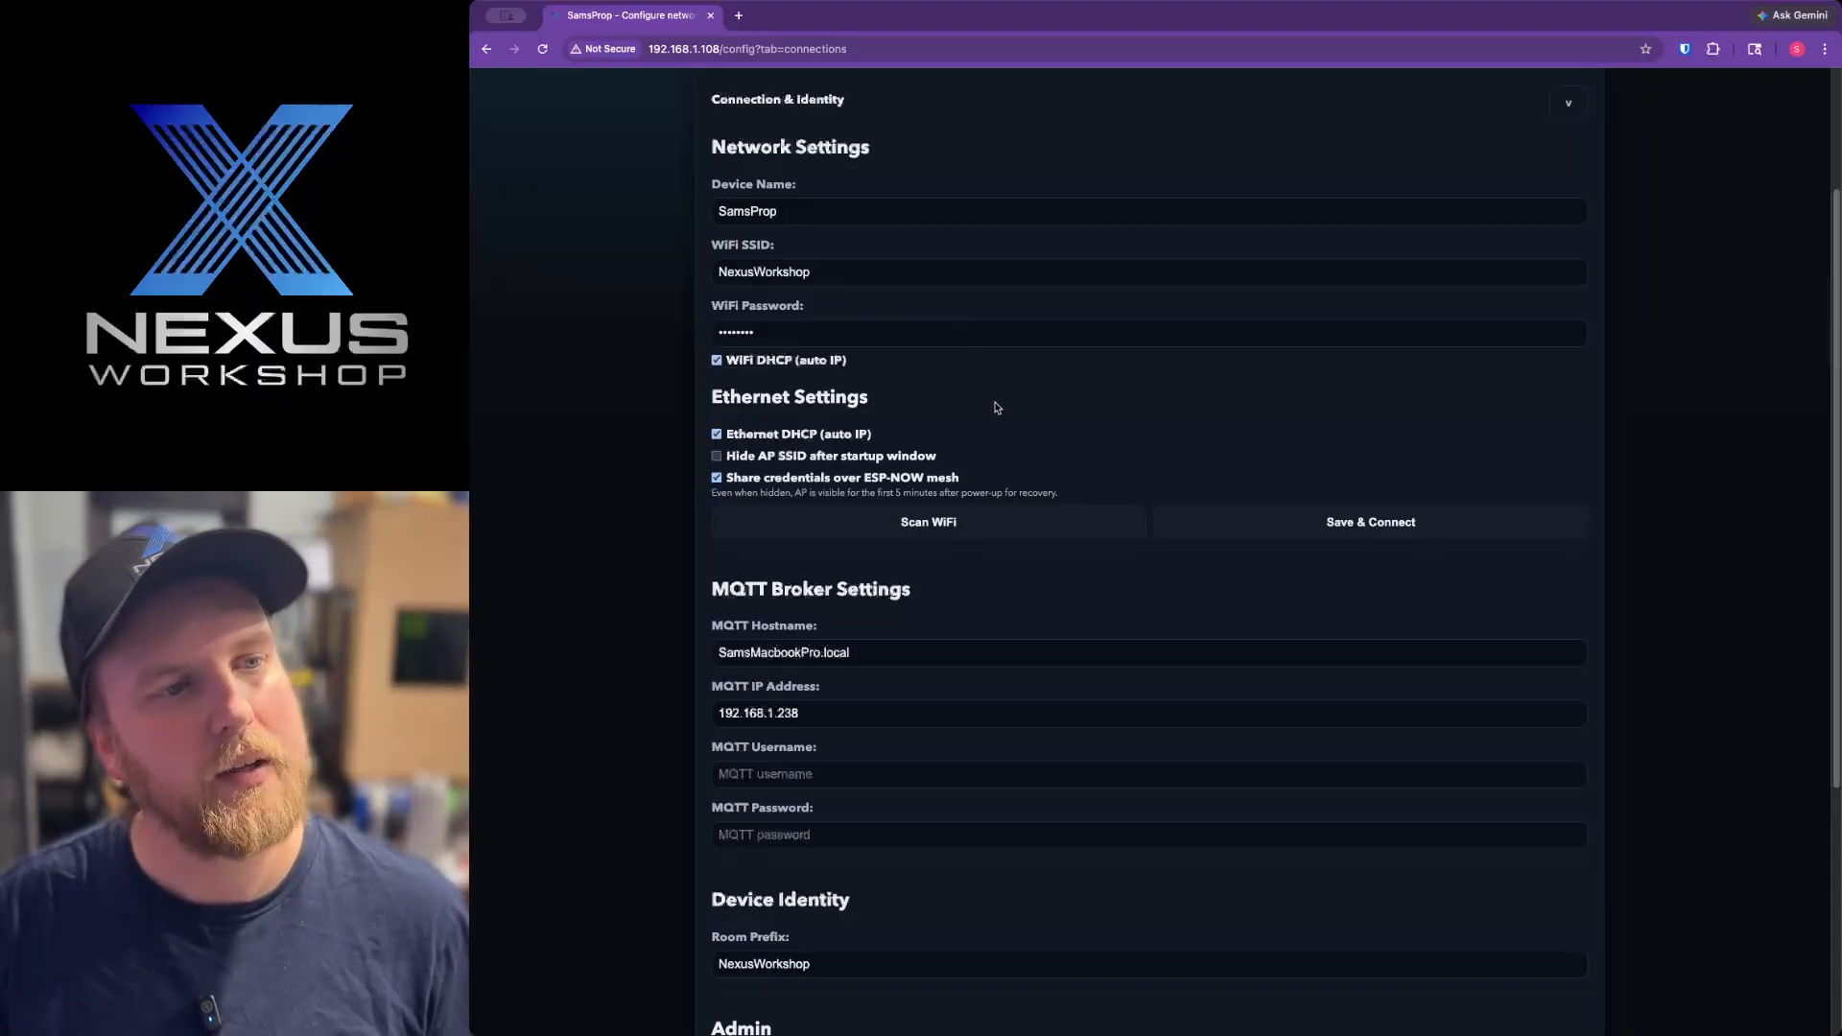
pyautogui.scroll(1, 993, 403)
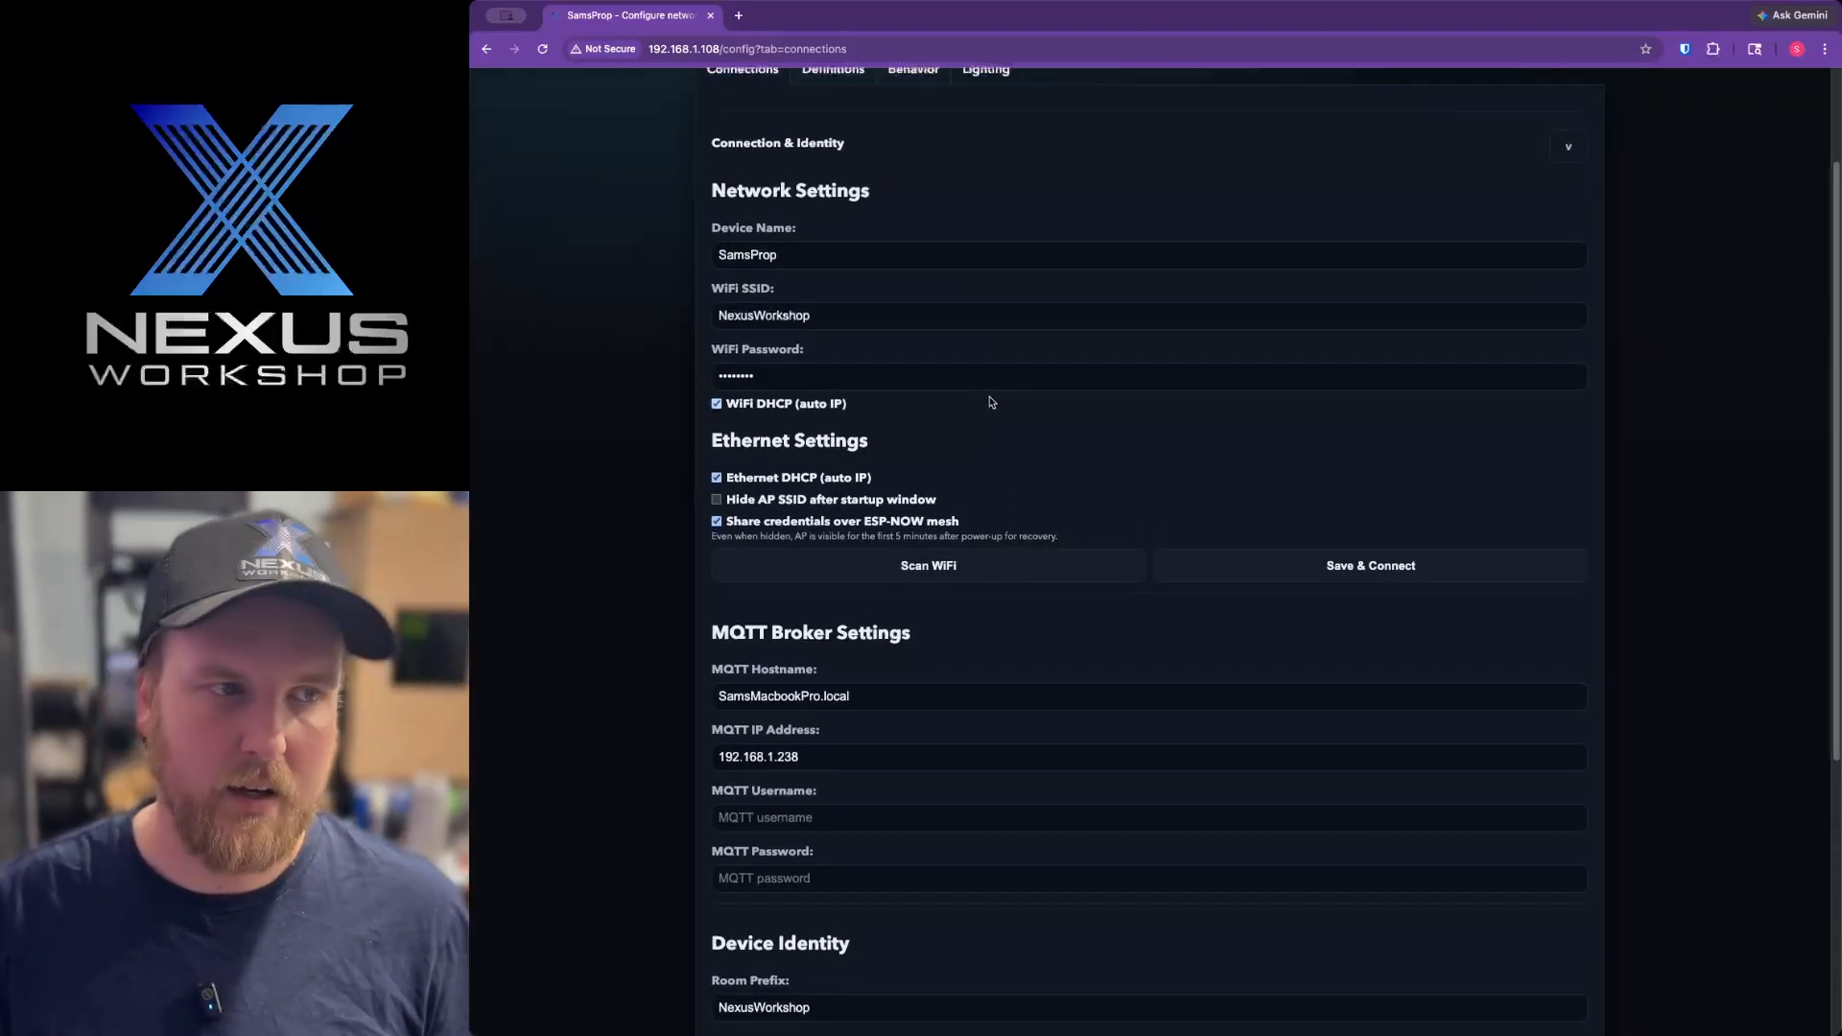
pyautogui.click(802, 254)
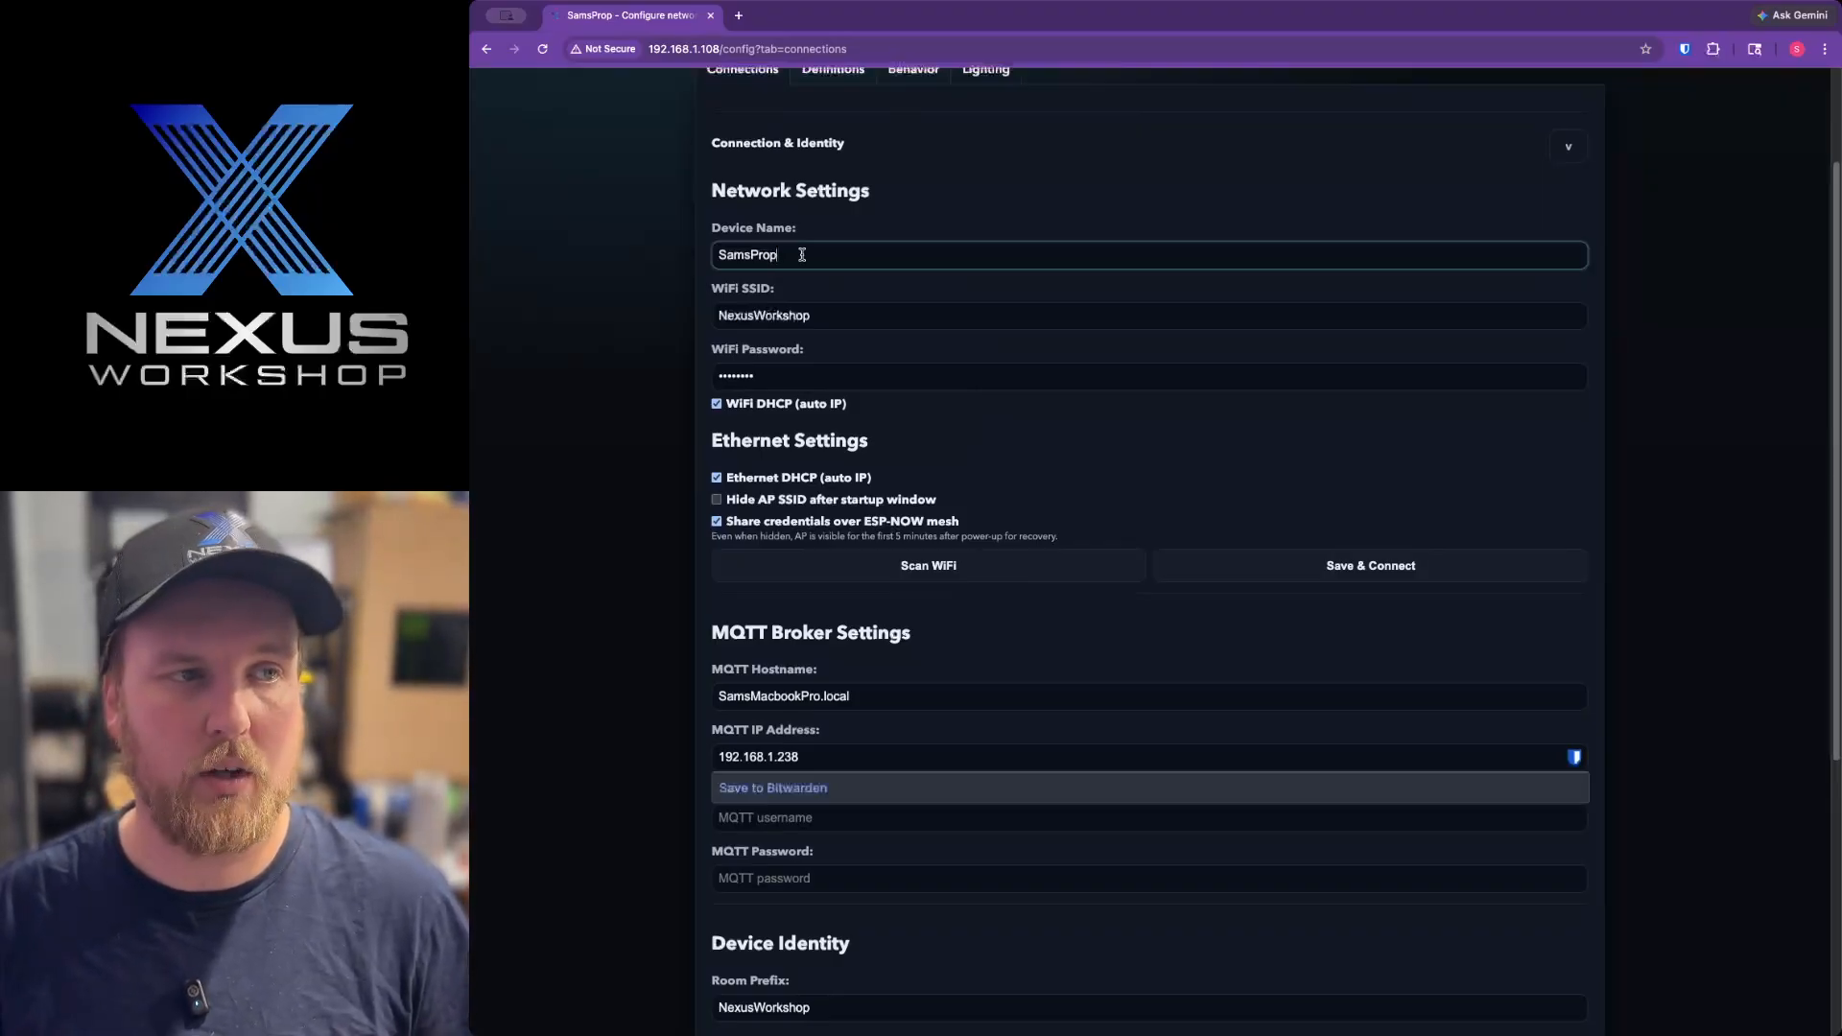
pyautogui.scroll(3, 802, 254)
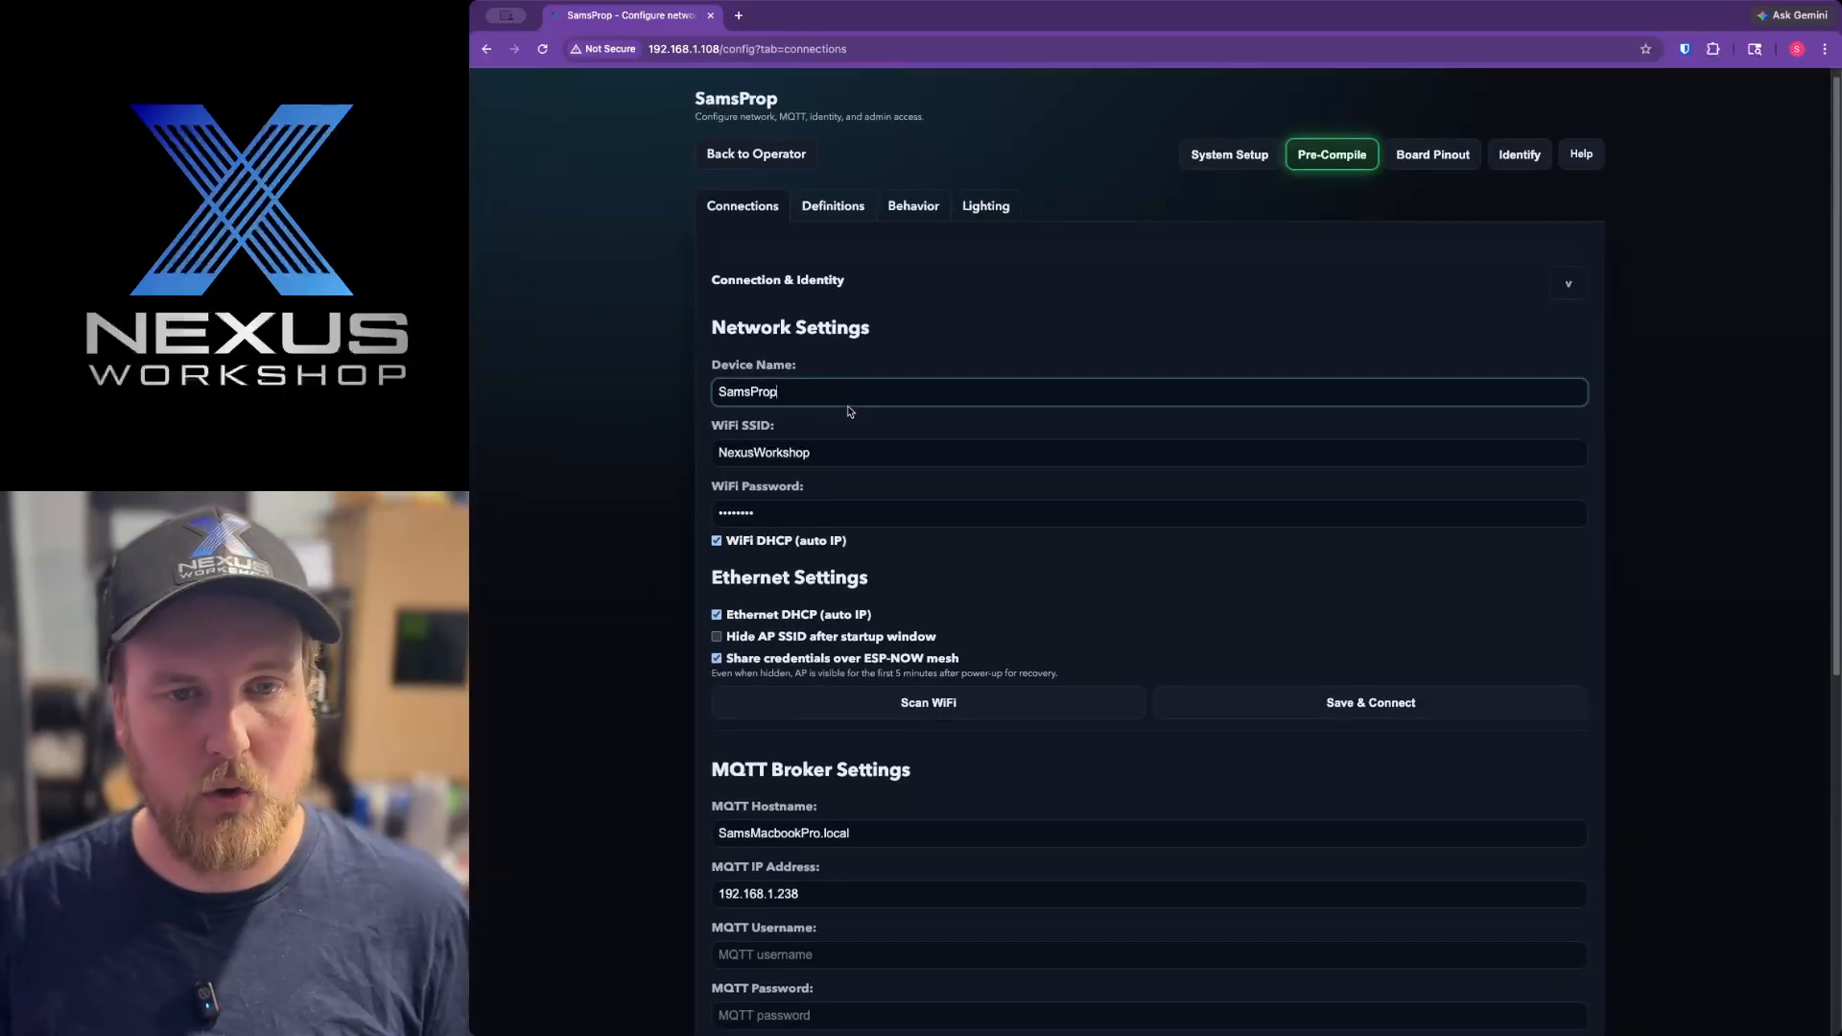
pyautogui.scroll(-1, 848, 410)
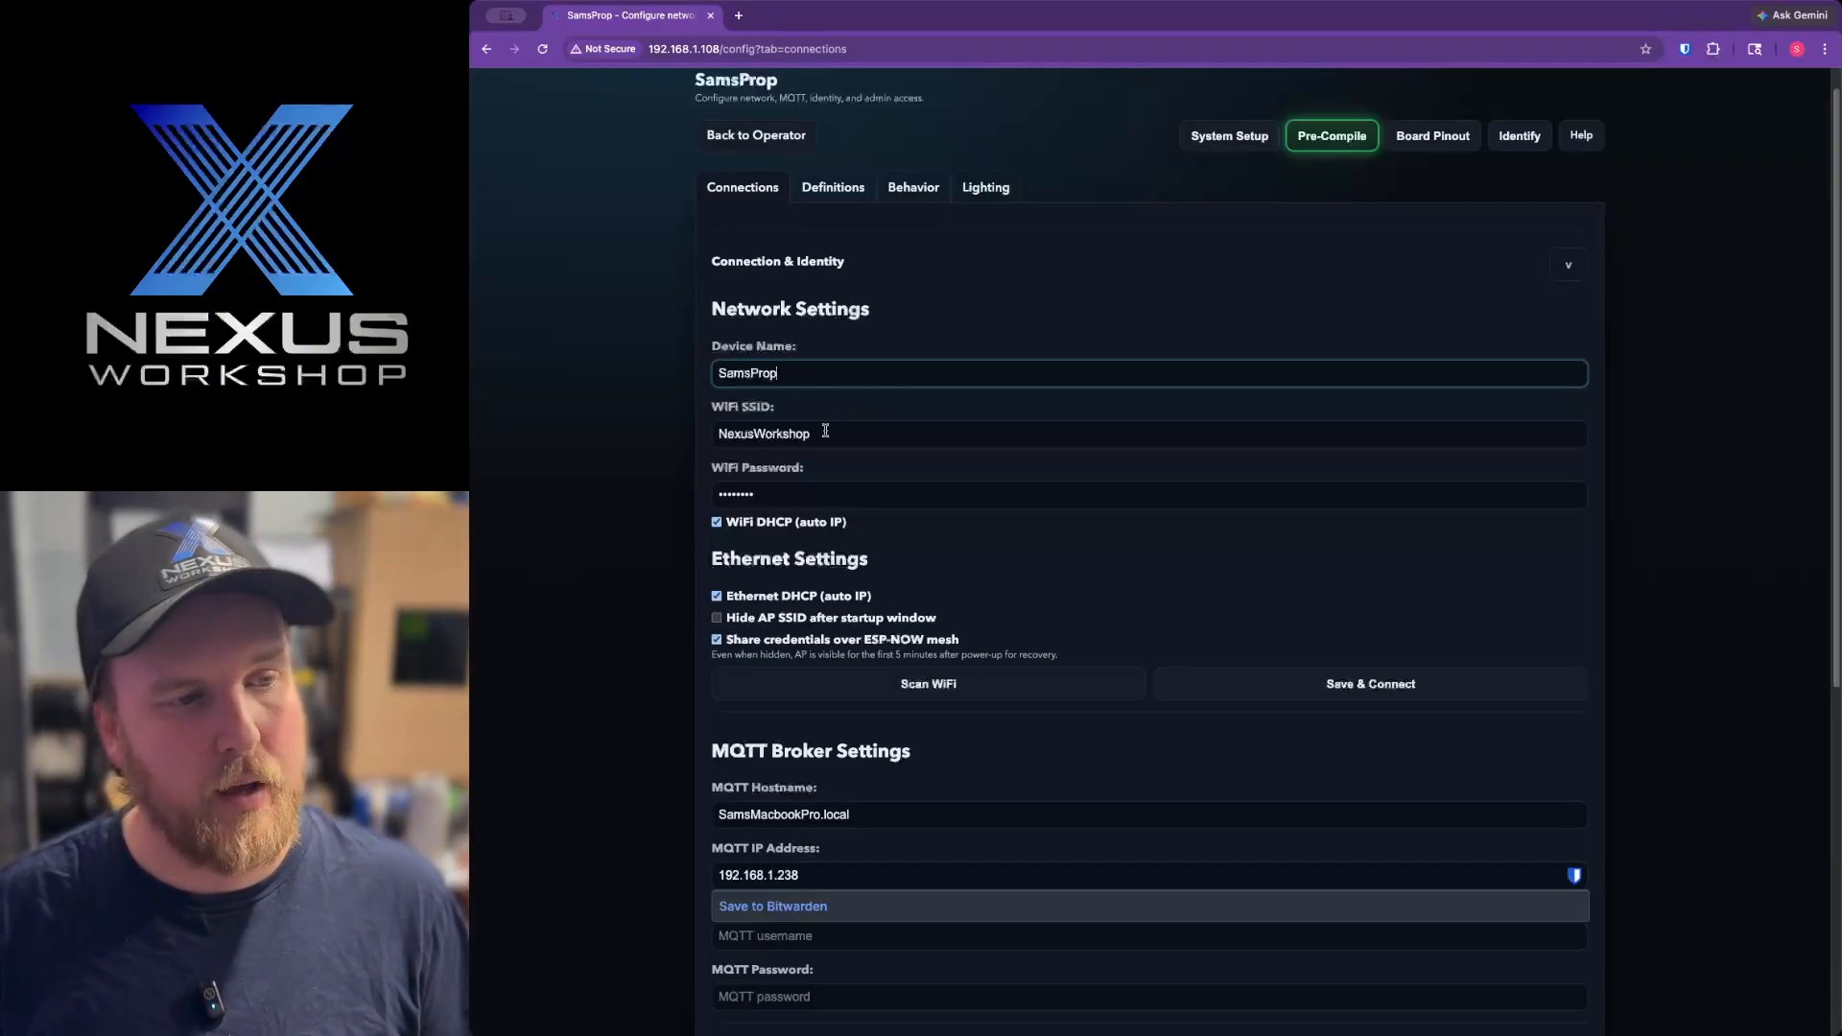
pyautogui.click(822, 432)
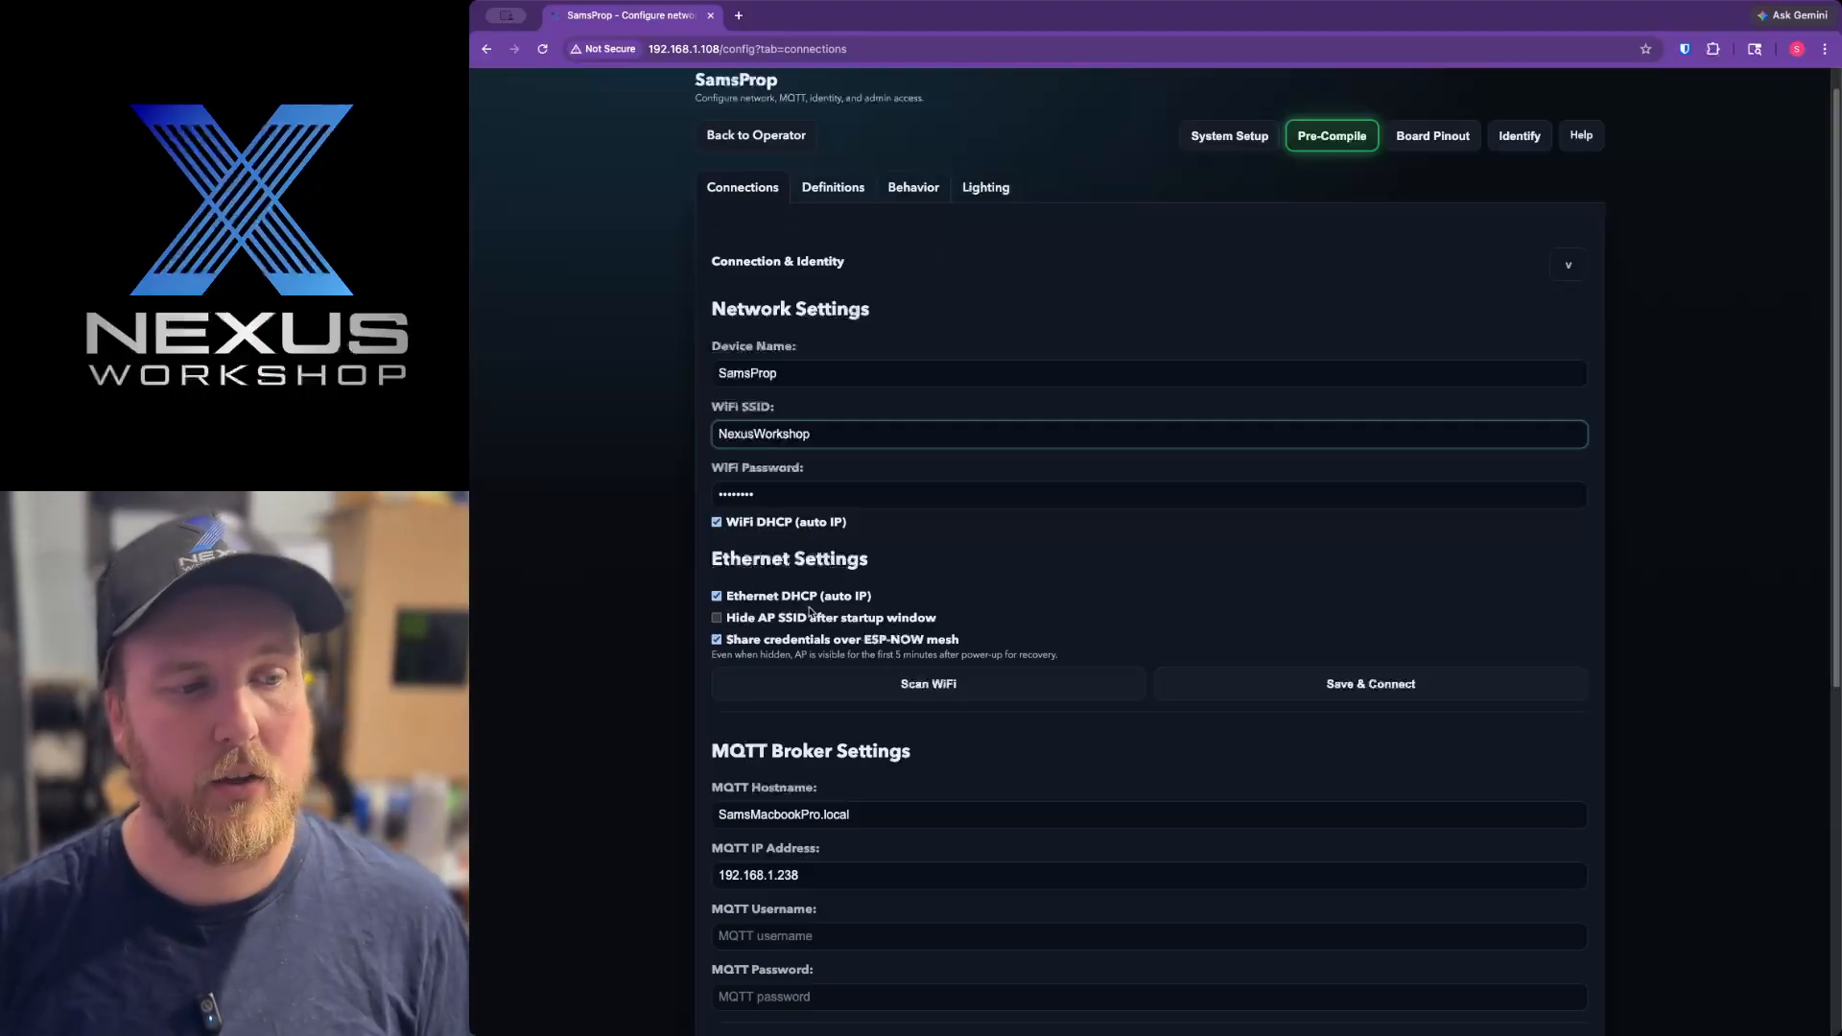
pyautogui.scroll(-1, 810, 602)
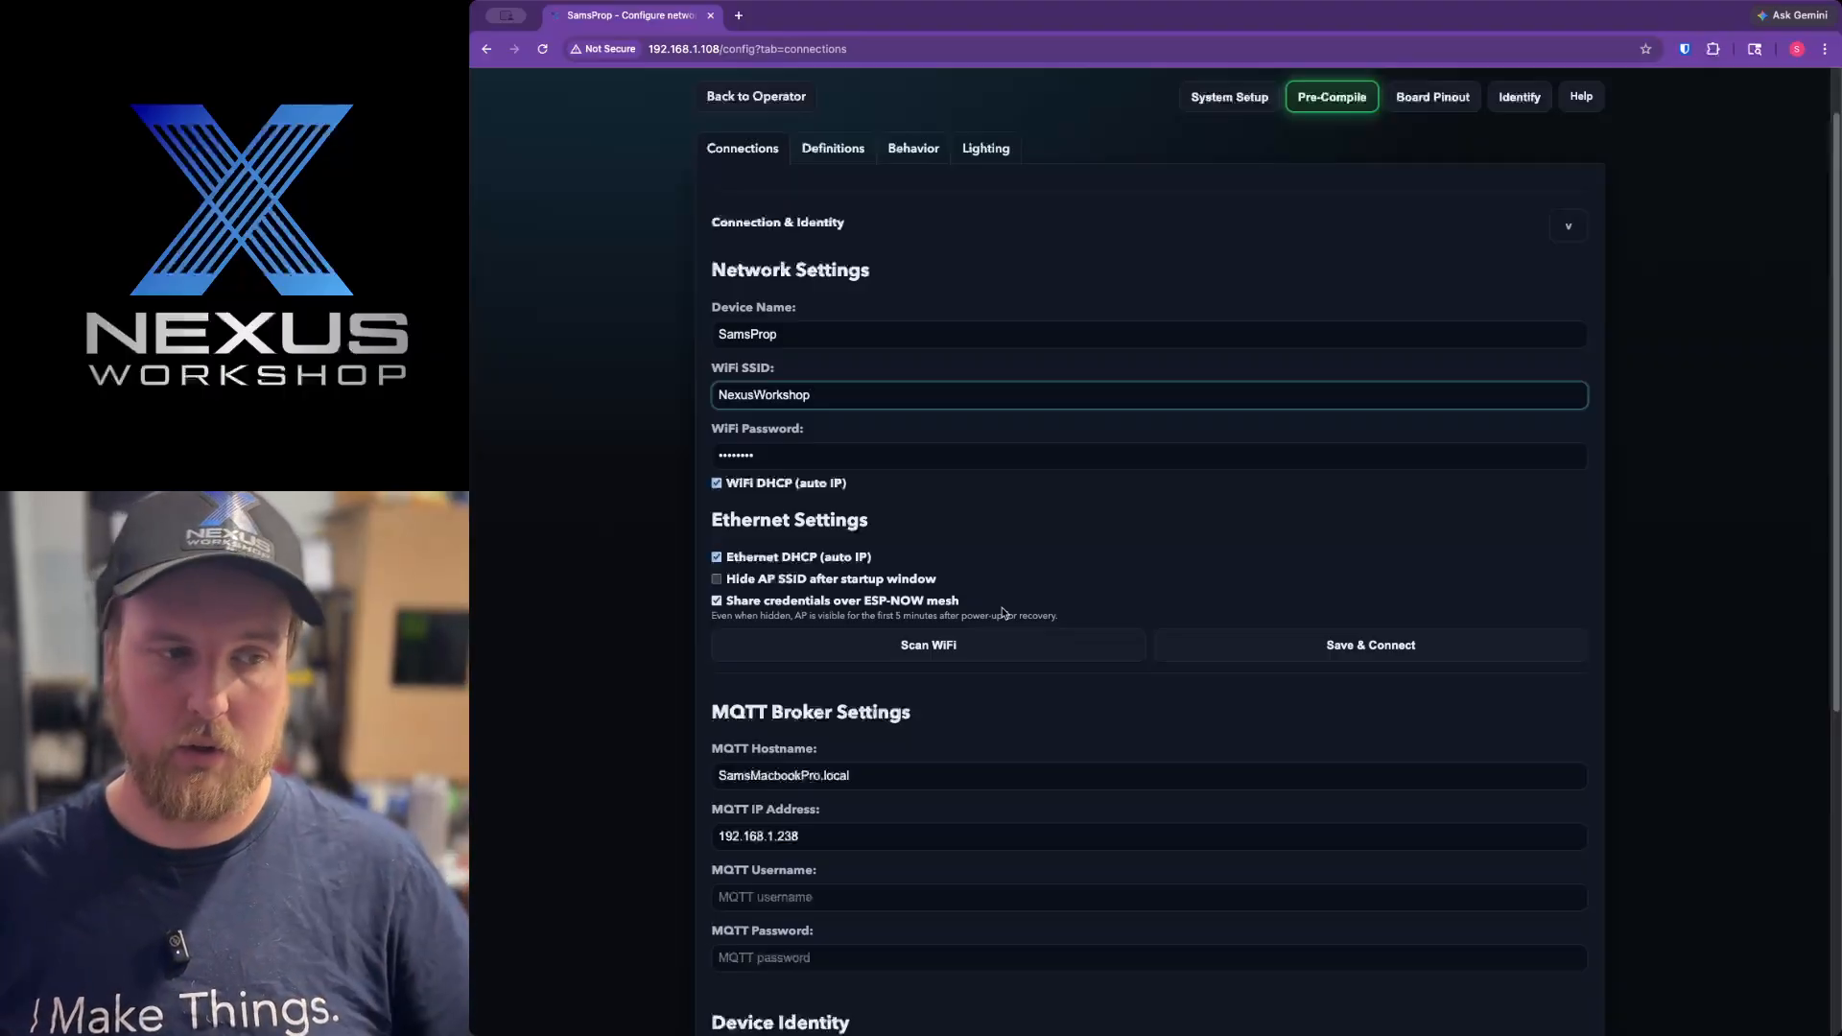
pyautogui.scroll(-1, 1004, 610)
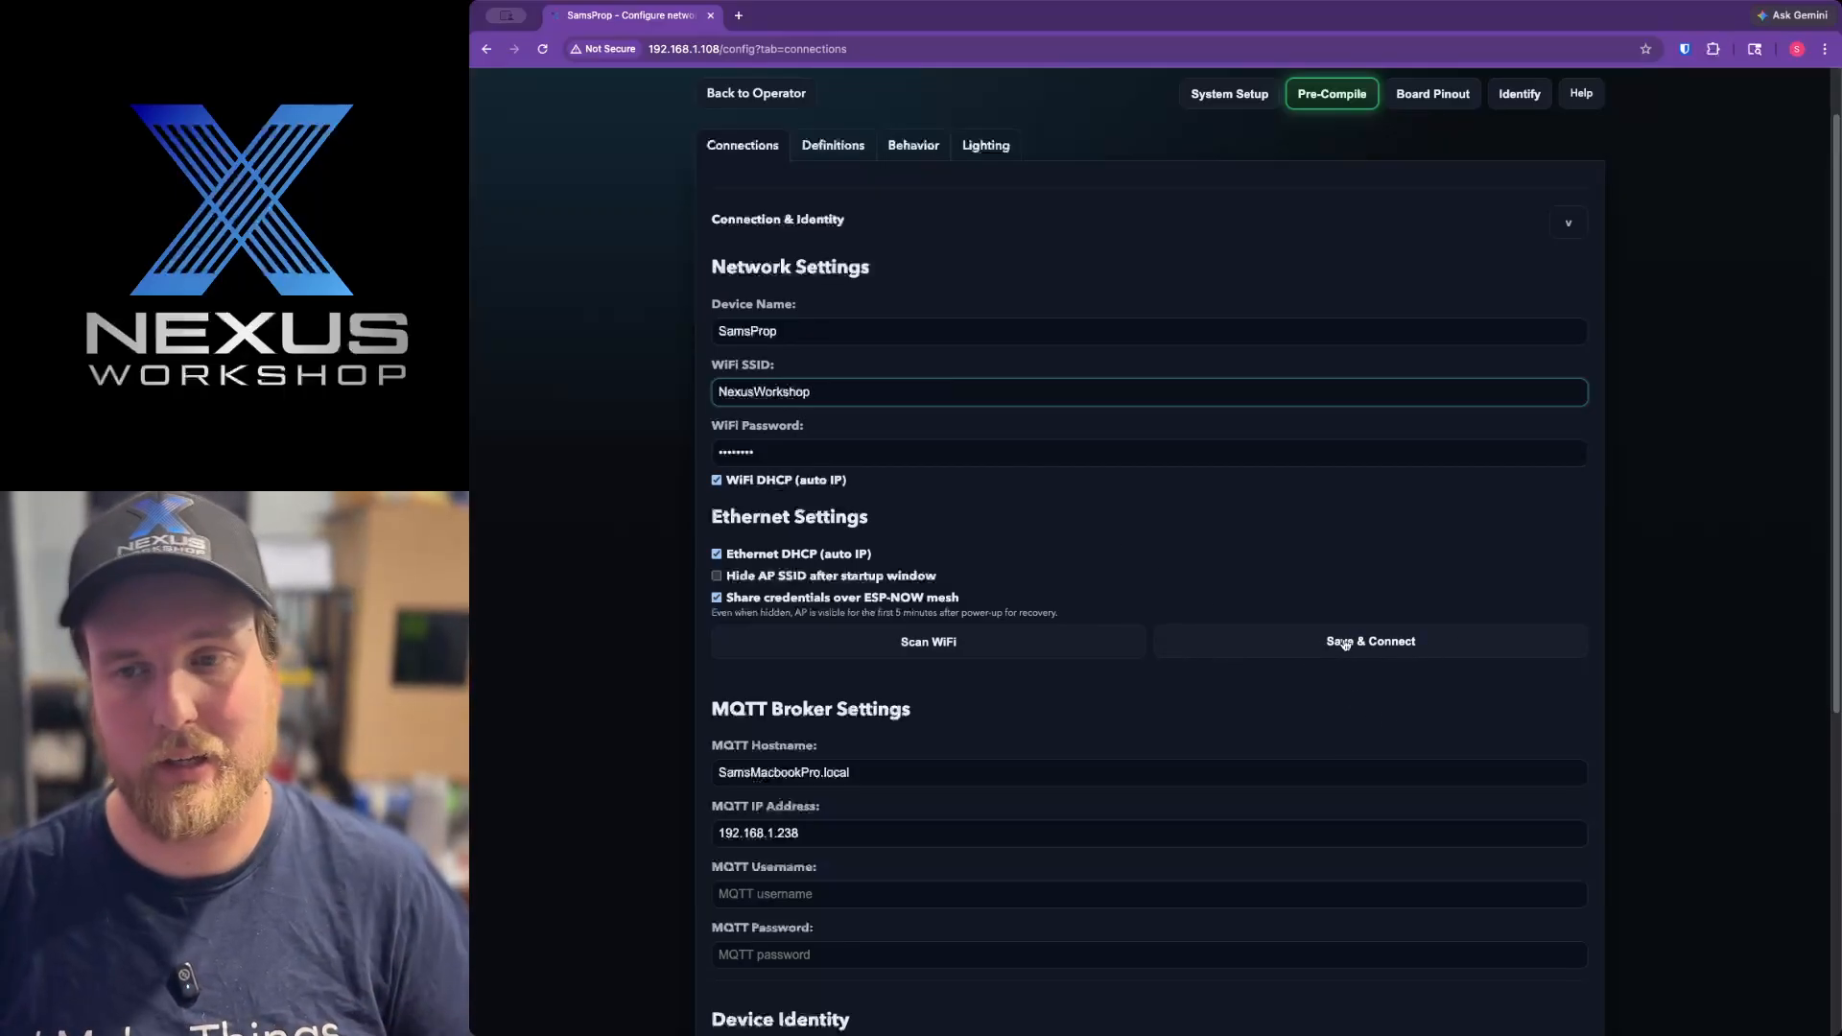
pyautogui.scroll(-2, 1371, 678)
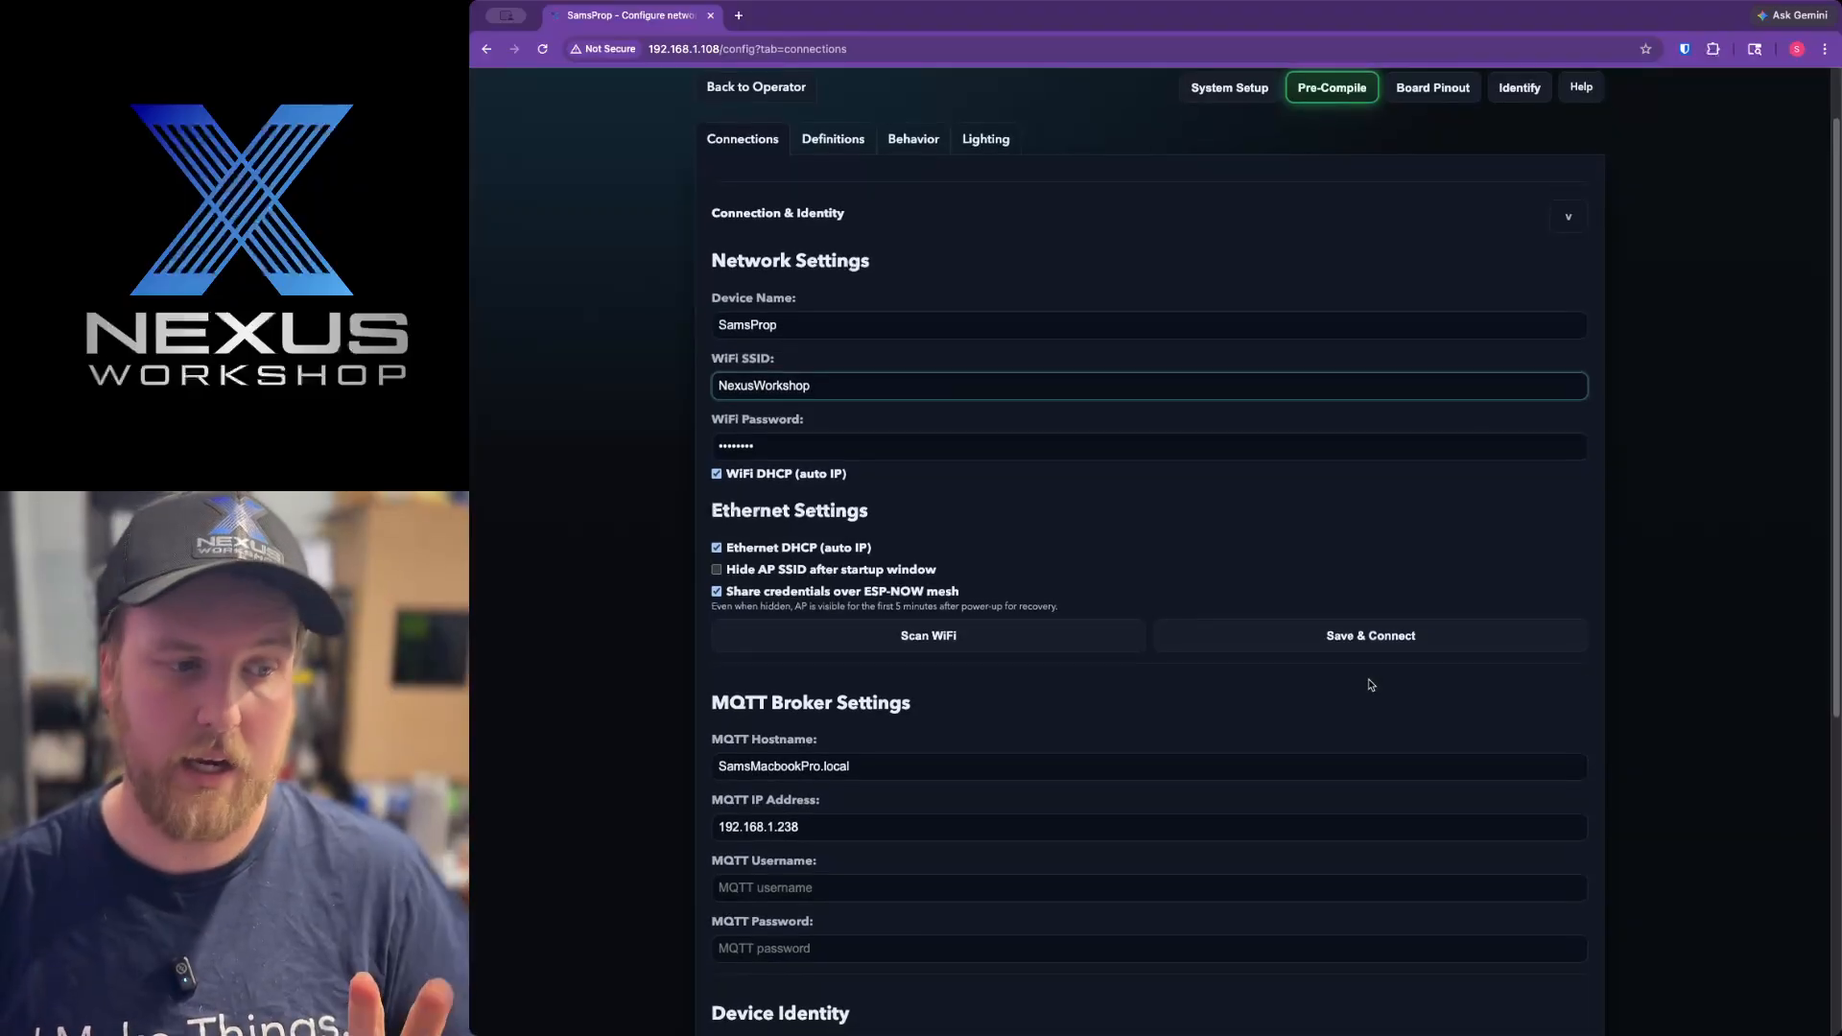
# Examine the MQTT broker, room prefix and admin password fields, and collapse the Connection & Identity section.
pyautogui.scroll(-5, 1372, 678)
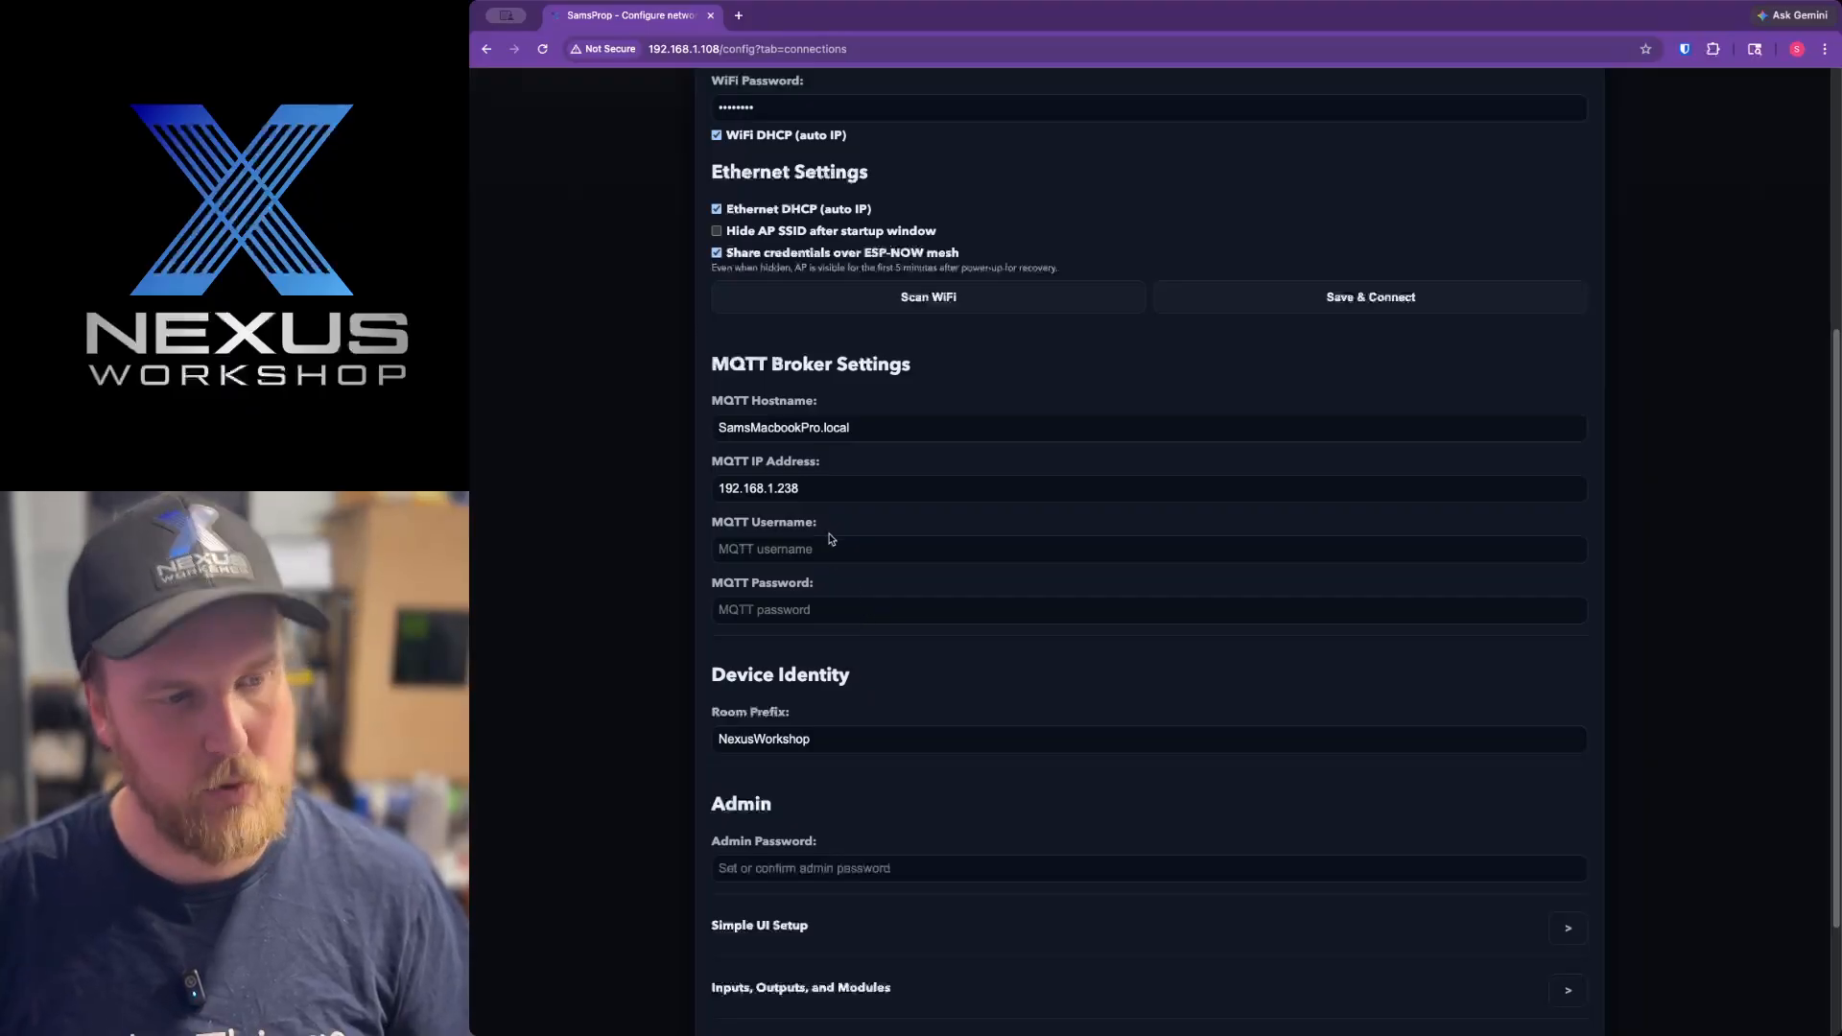
pyautogui.scroll(-2, 911, 677)
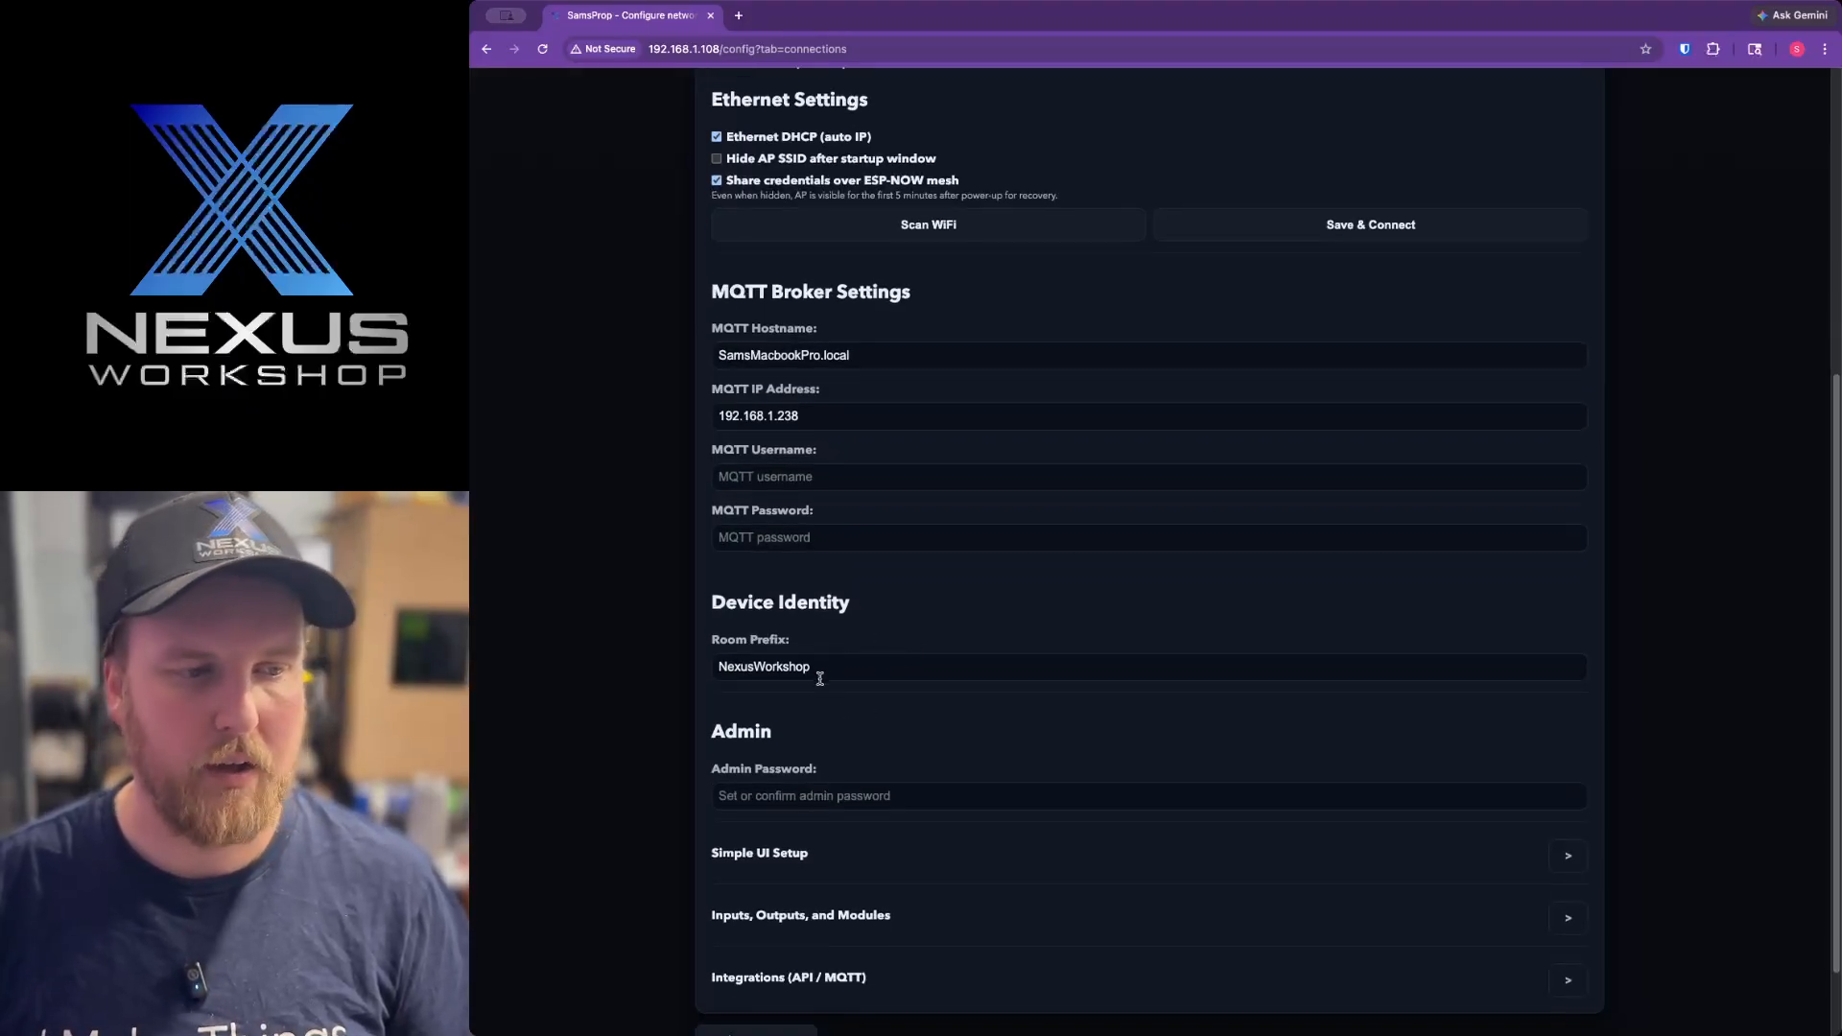
pyautogui.doubleClick(875, 669)
pyautogui.click(888, 671)
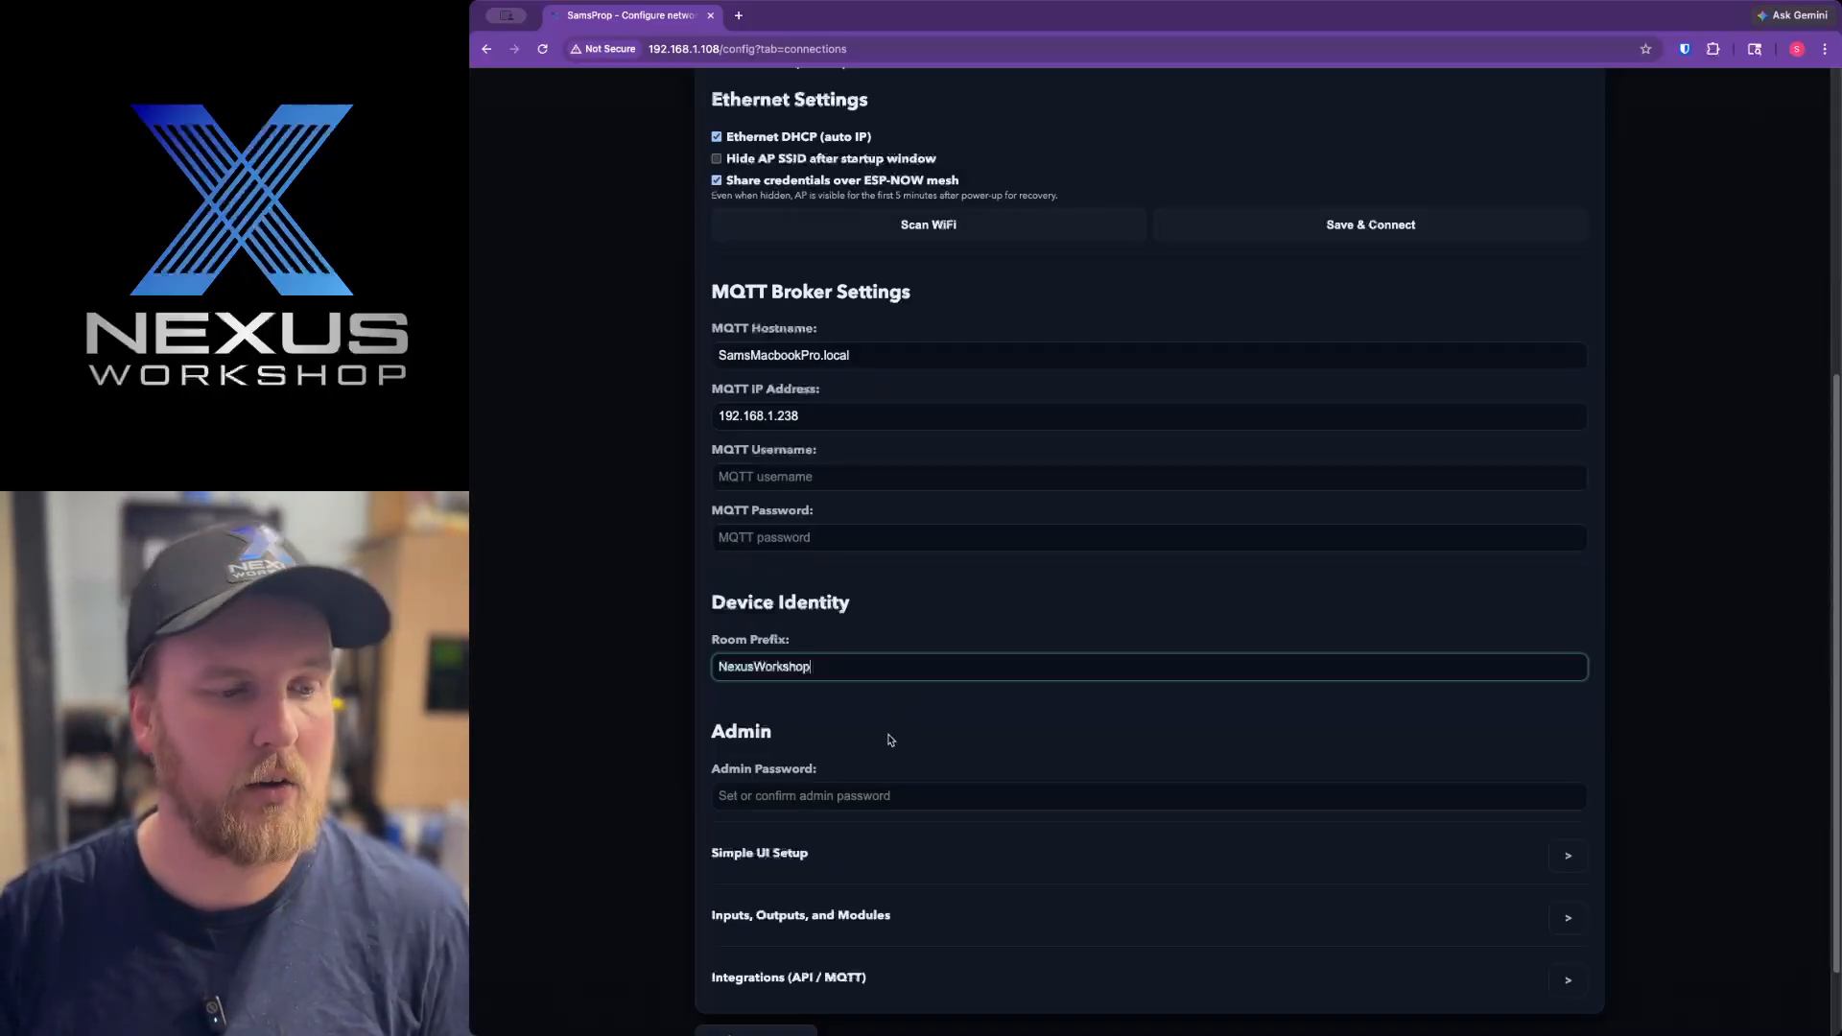
pyautogui.click(877, 793)
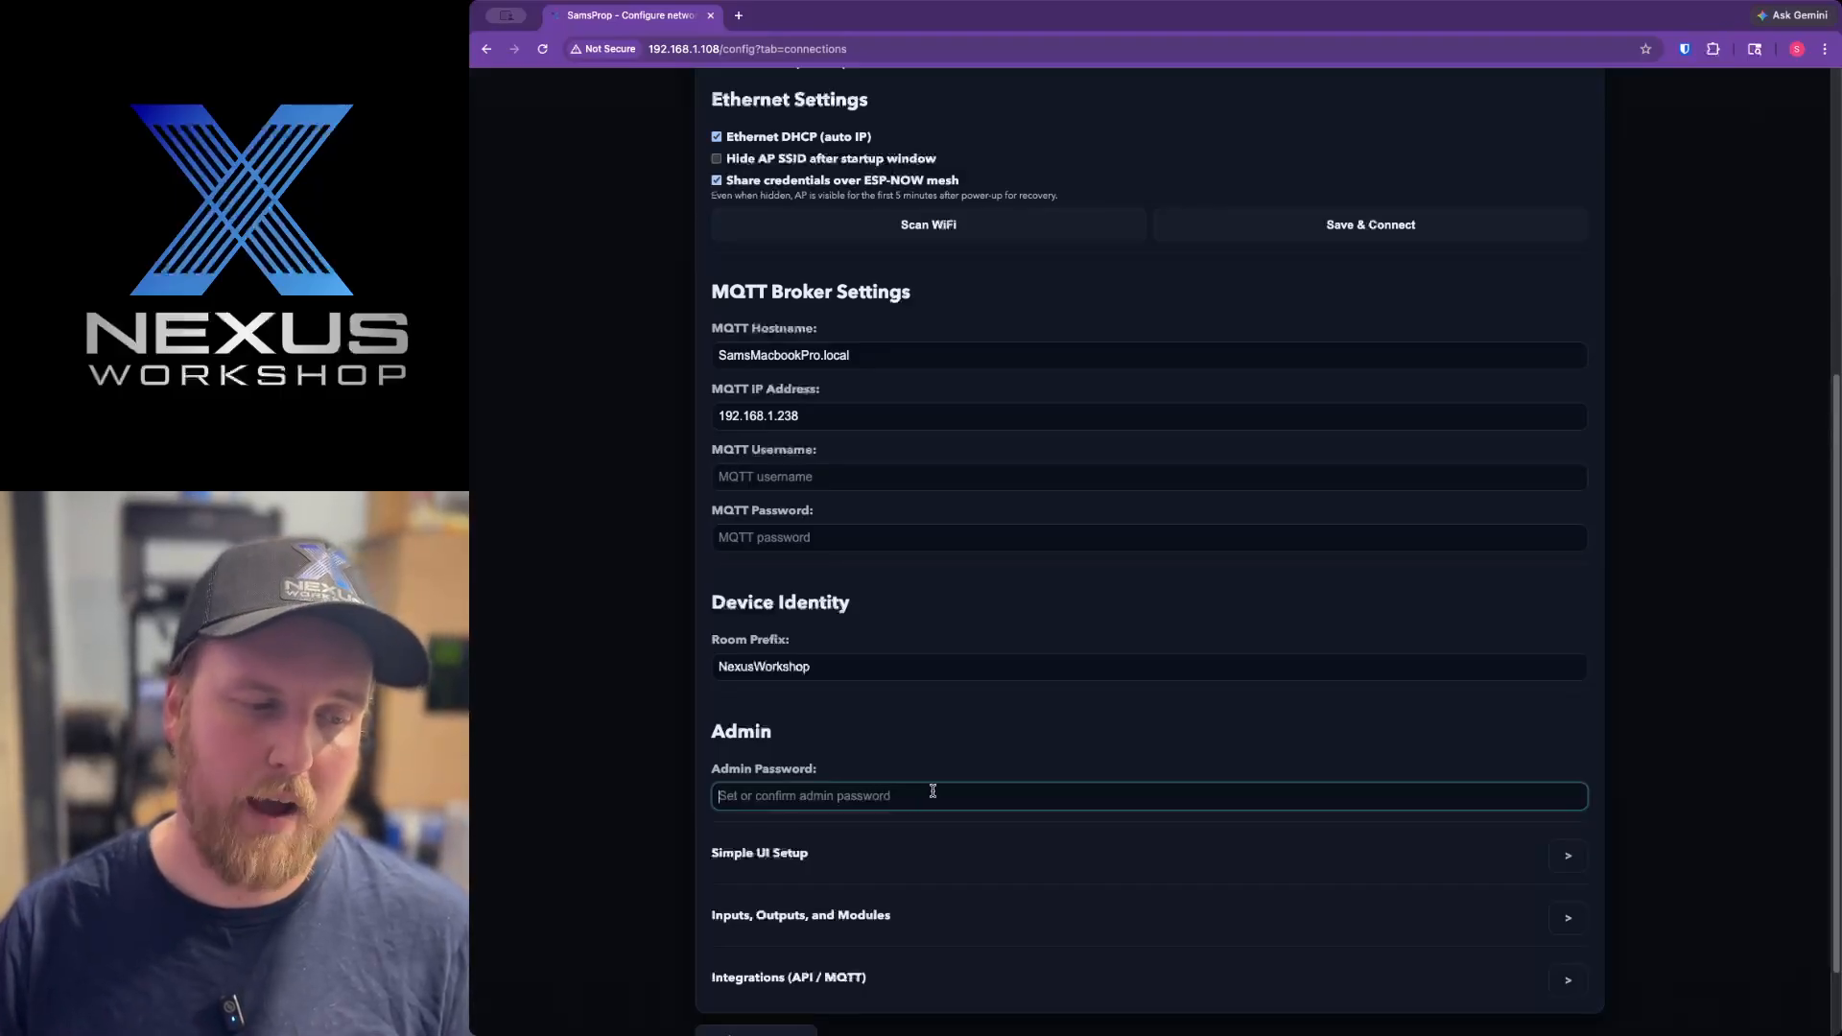
pyautogui.scroll(-1, 1063, 831)
pyautogui.scroll(5, 1064, 831)
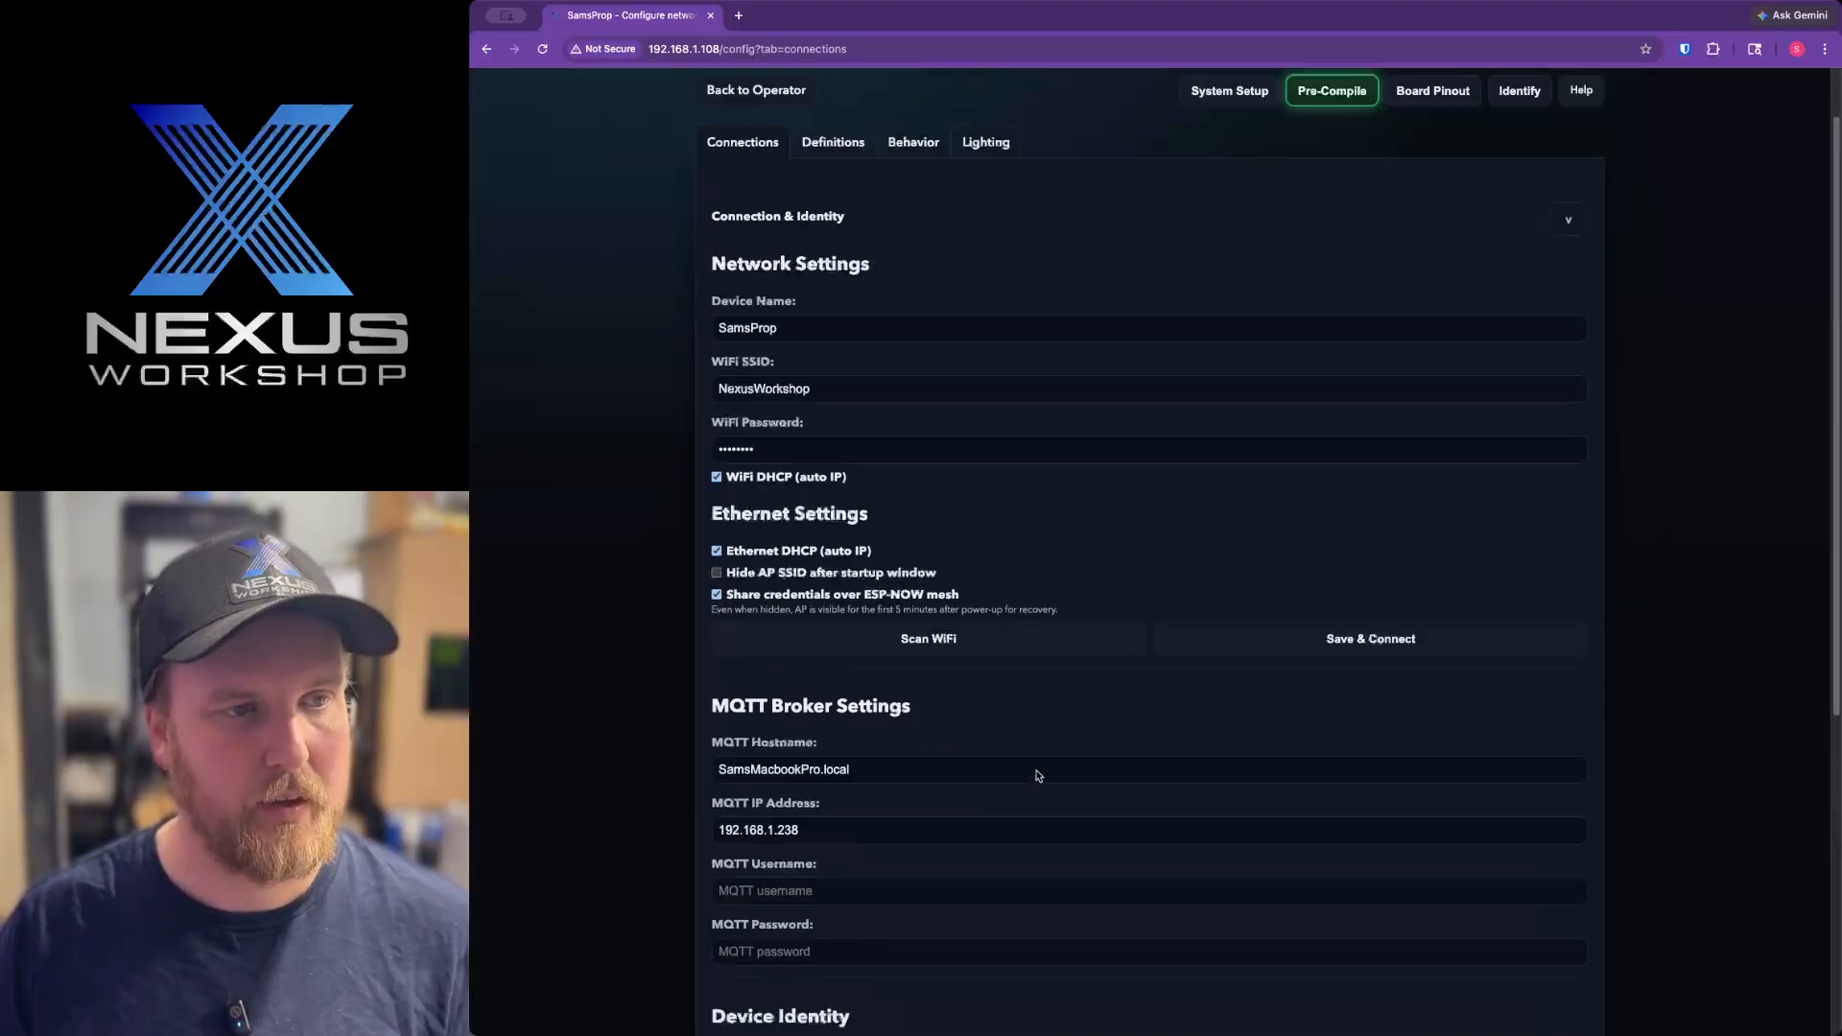
pyautogui.click(859, 296)
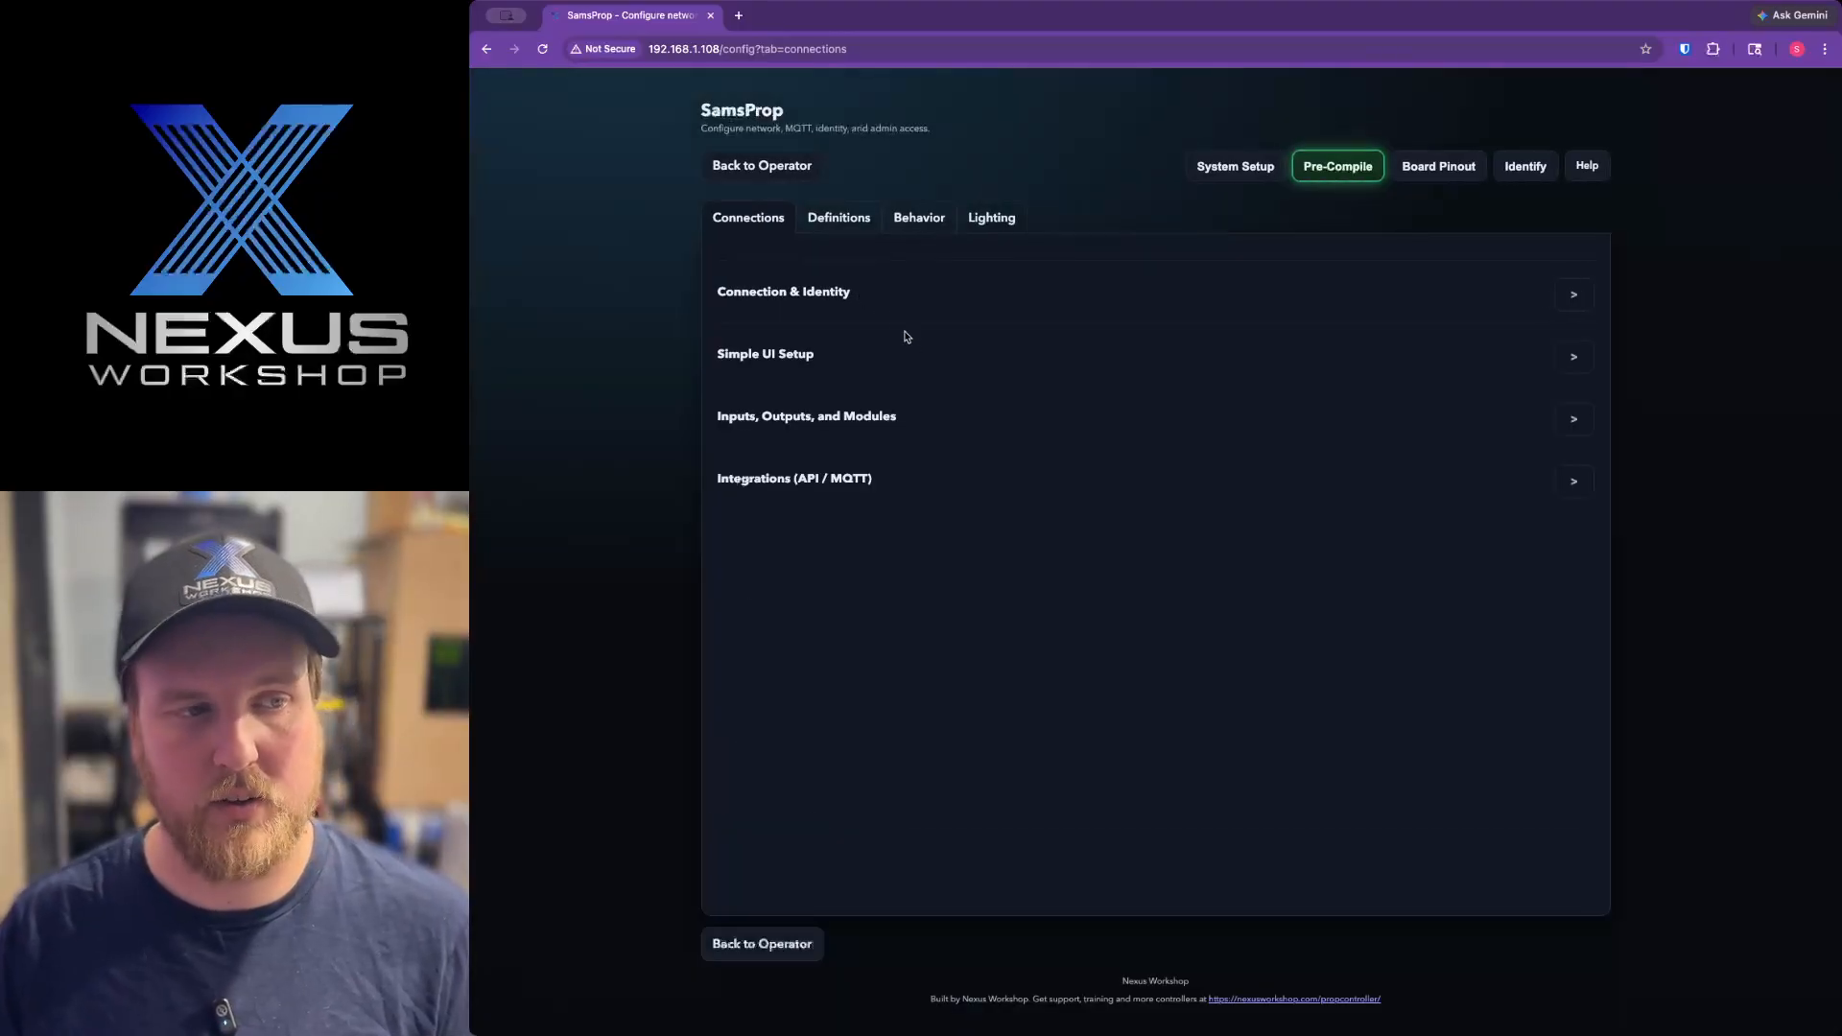
# In Simple UI Setup, enable the Connection & Identity Section with its WiFi SSID and WiFi Password controls.
pyautogui.click(828, 358)
pyautogui.scroll(-1, 850, 369)
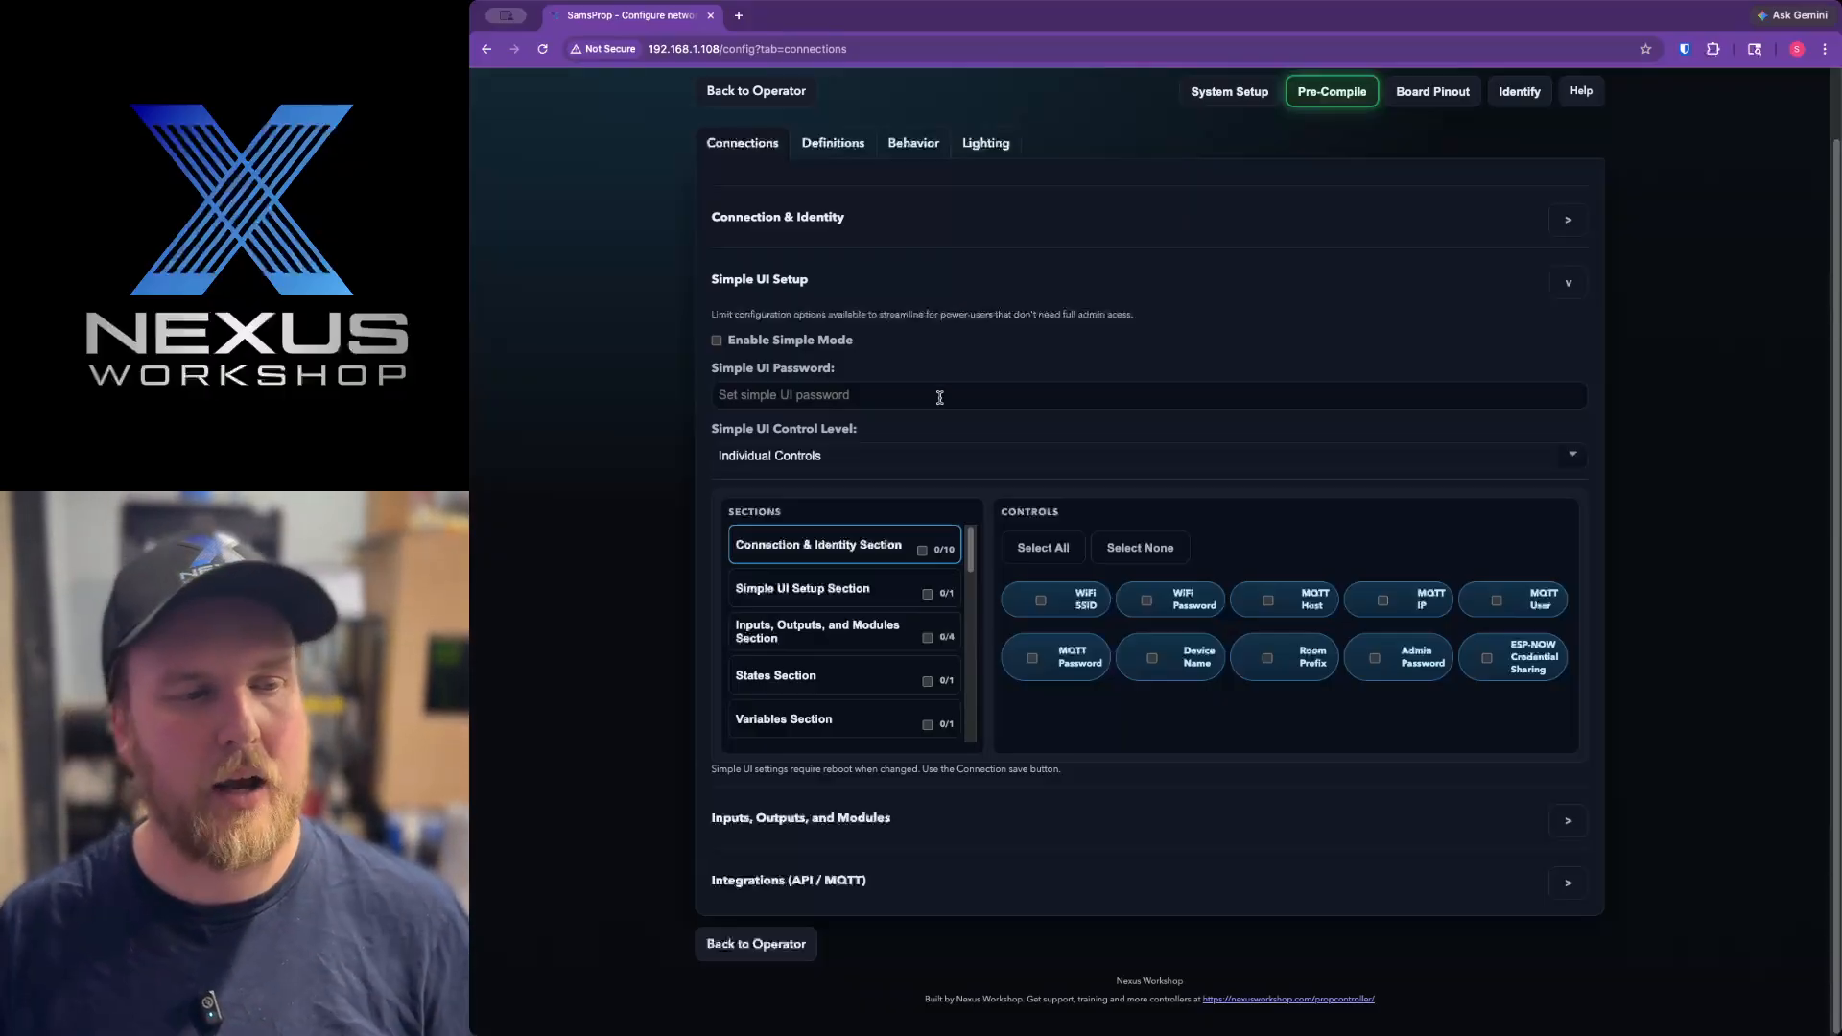
pyautogui.scroll(-1, 884, 641)
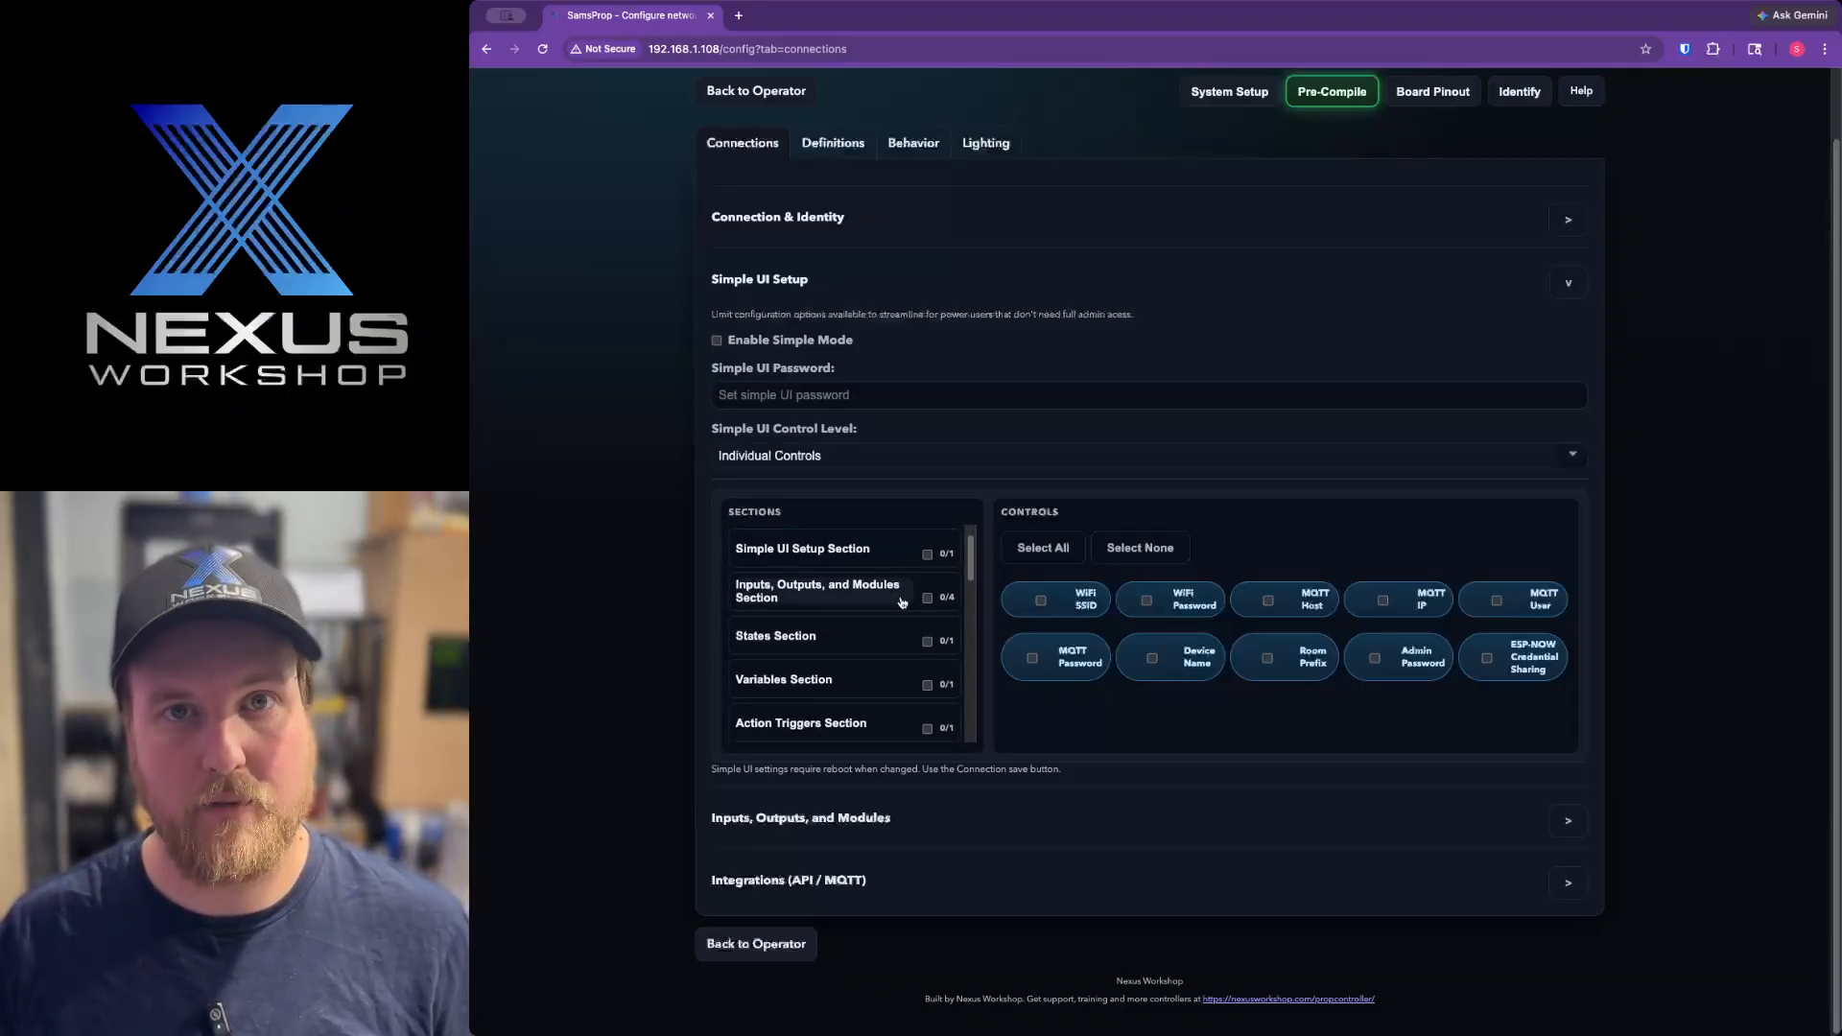
pyautogui.scroll(1, 902, 603)
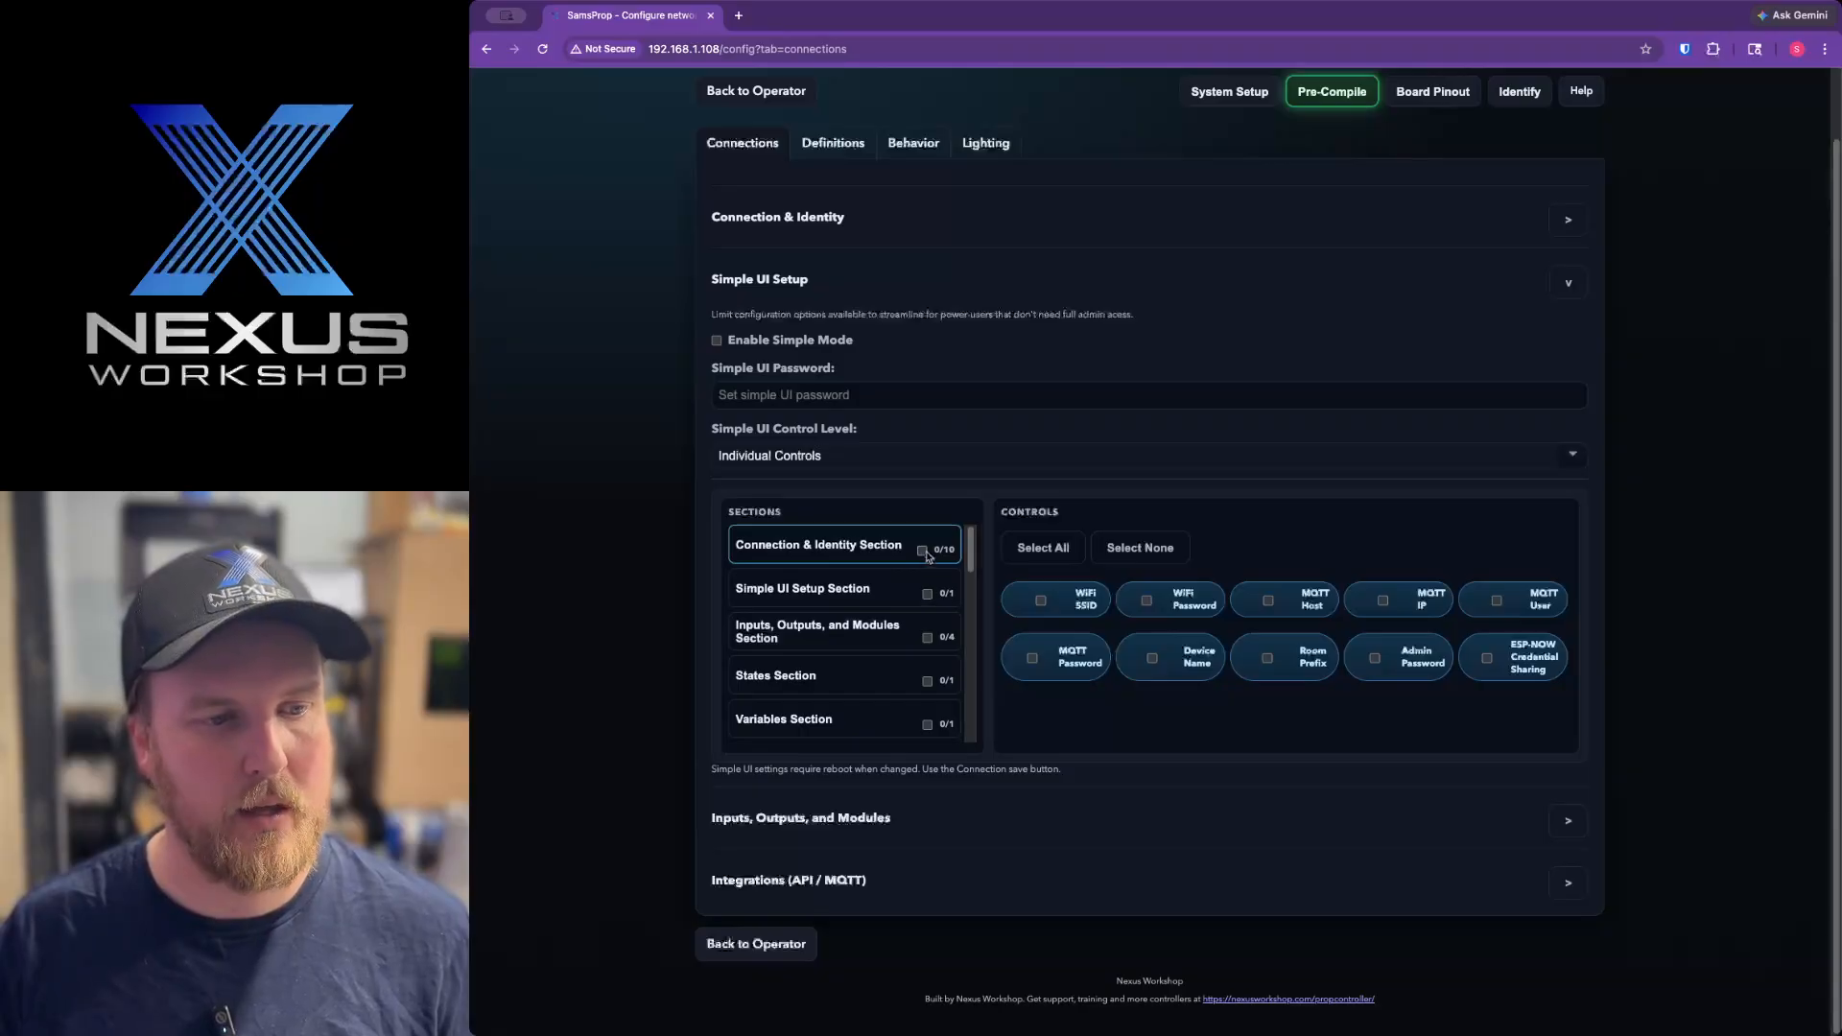
pyautogui.click(923, 552)
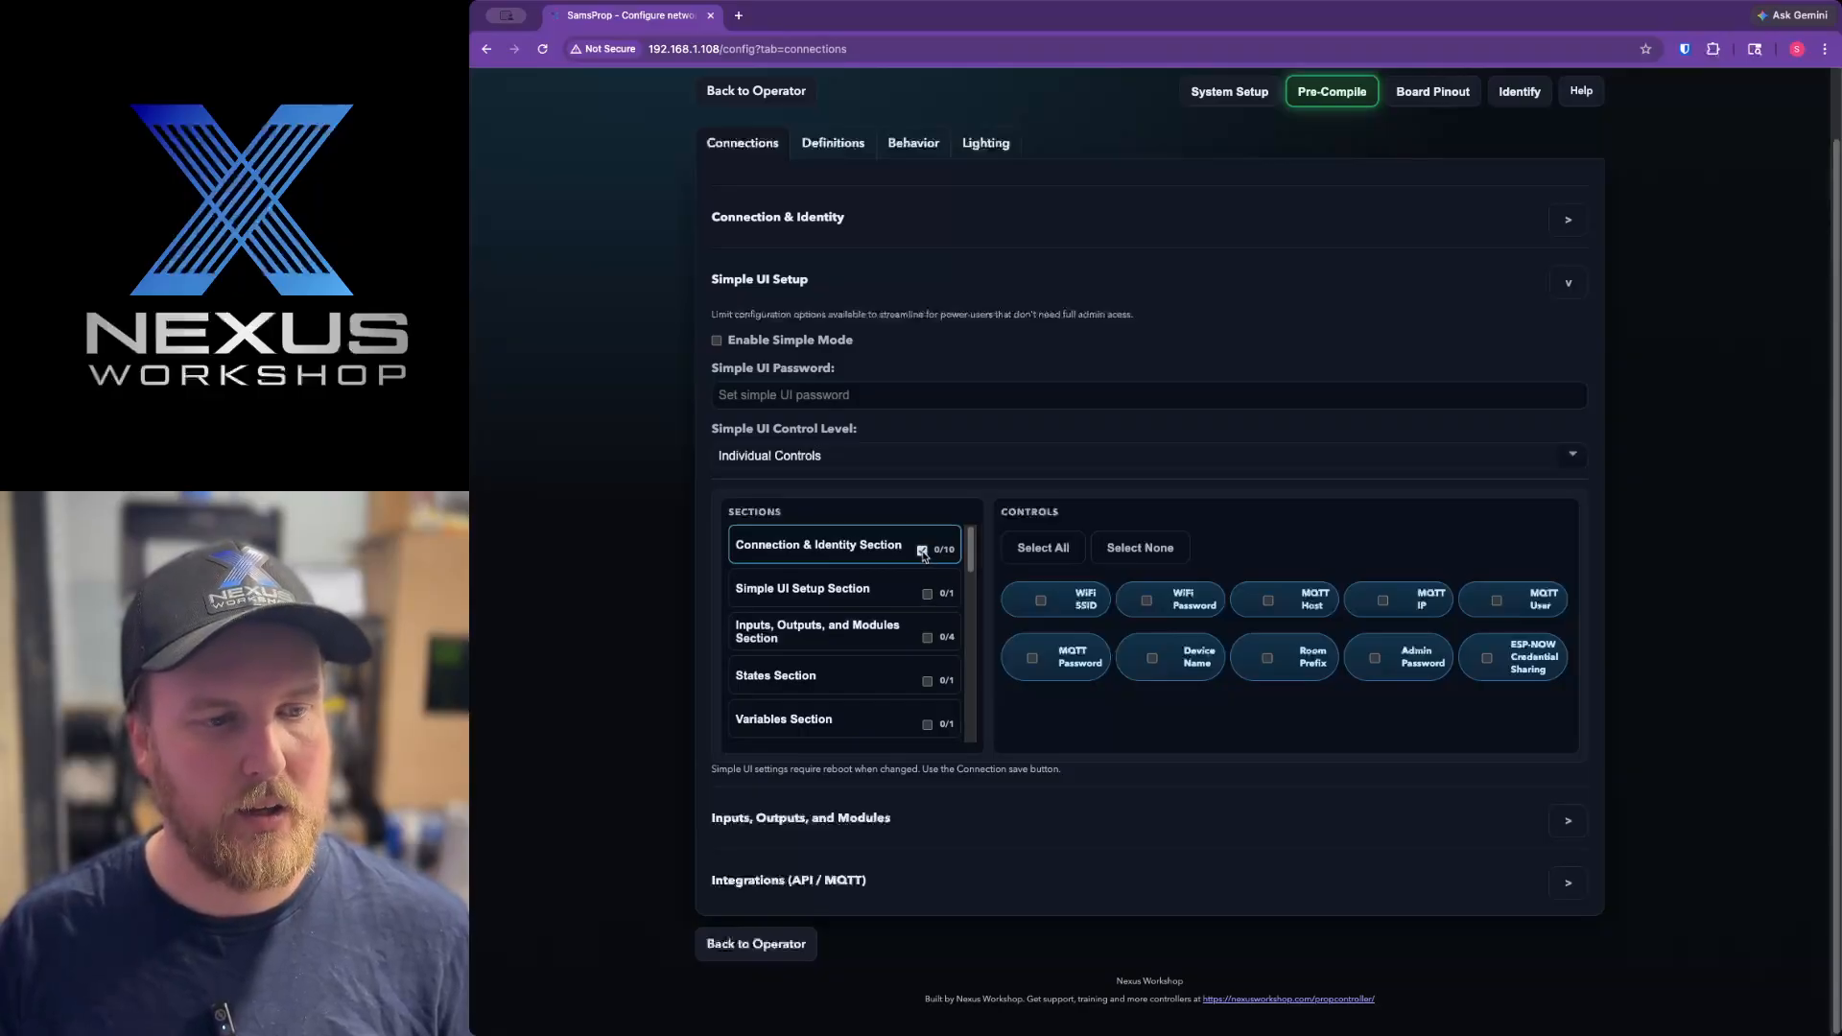
pyautogui.click(1046, 605)
pyautogui.click(1178, 606)
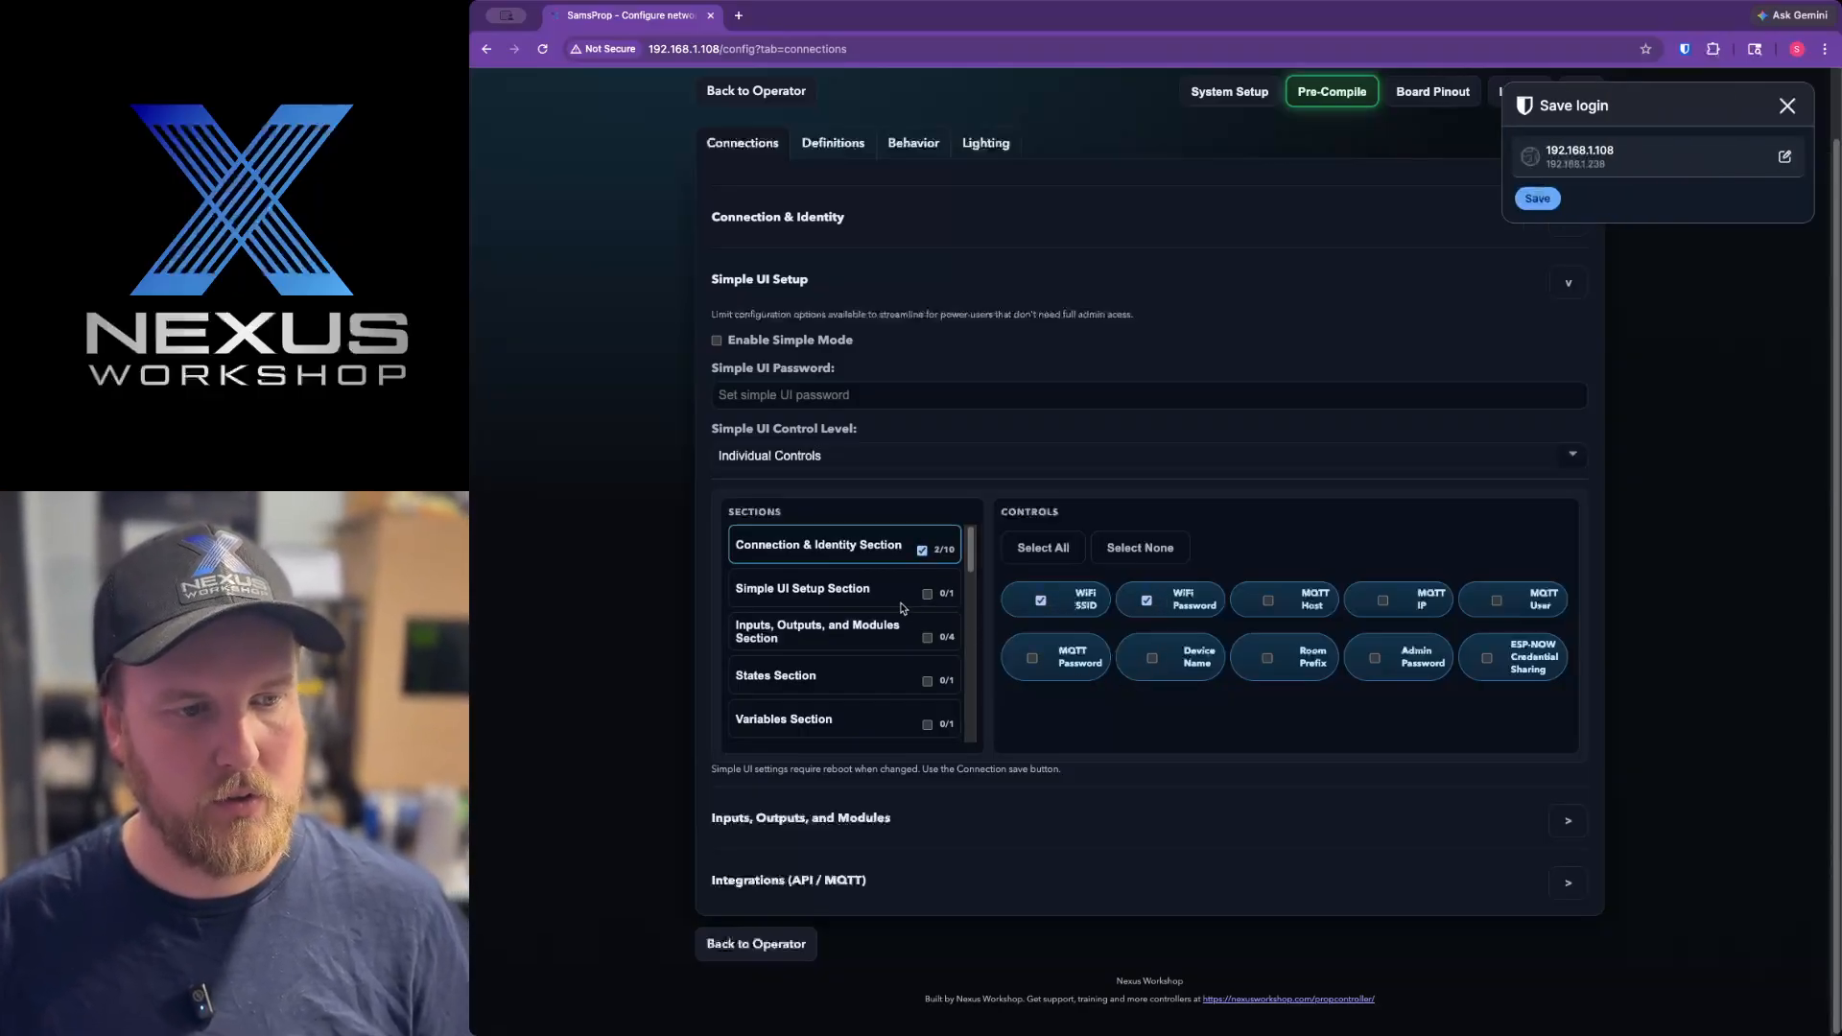
# Enable the Variables Section's Variables Table control for the simple UI and dismiss the save-login prompt.
pyautogui.scroll(-1, 906, 624)
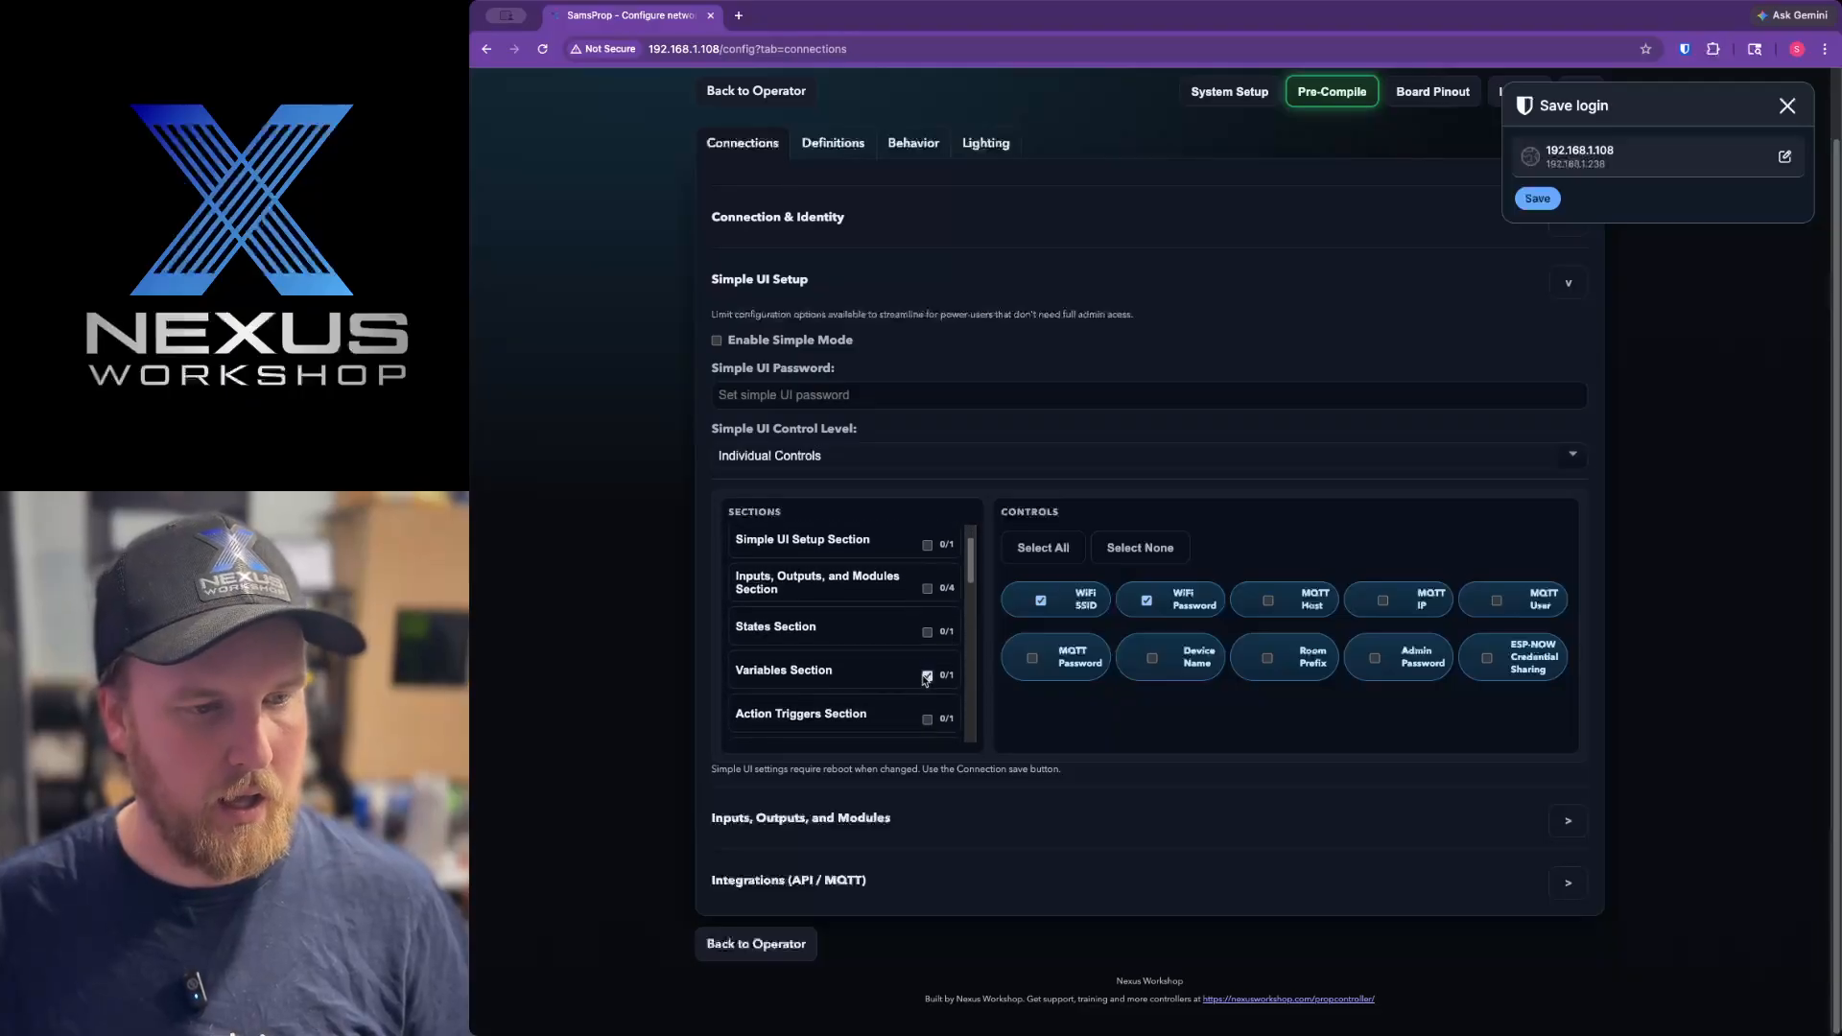
pyautogui.click(822, 676)
pyautogui.click(1253, 601)
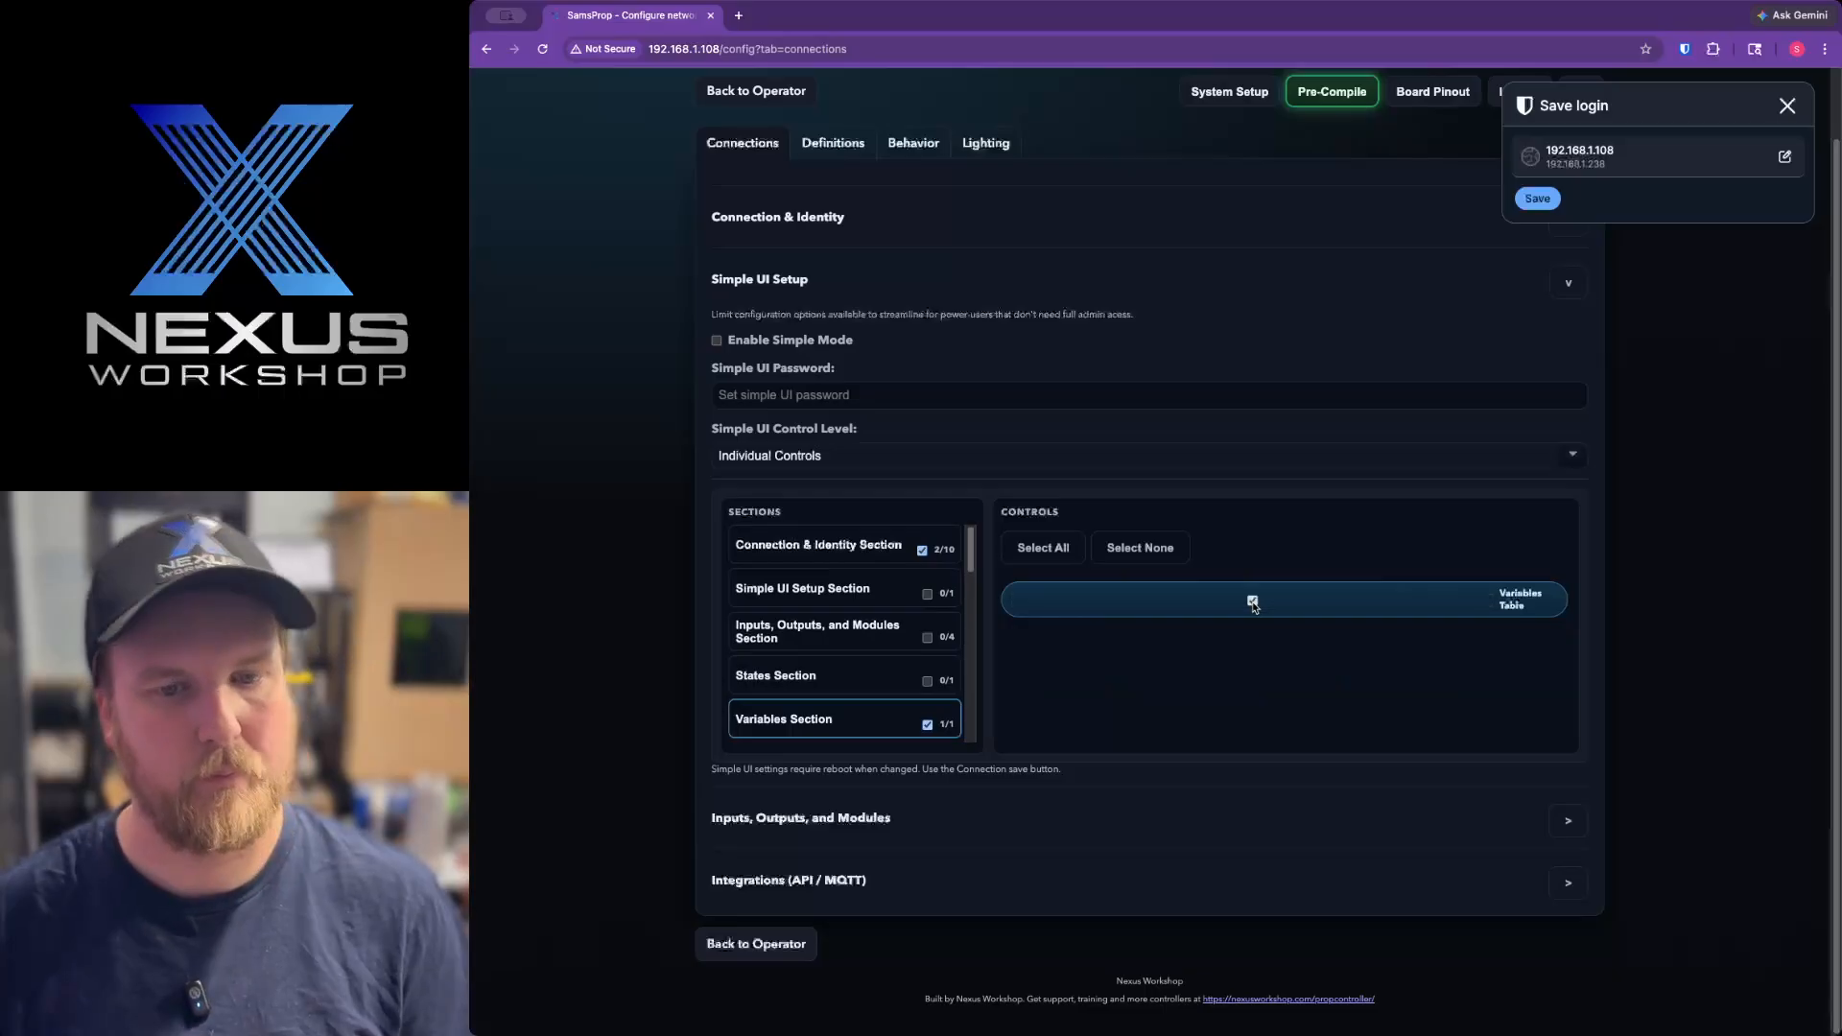
pyautogui.click(1787, 106)
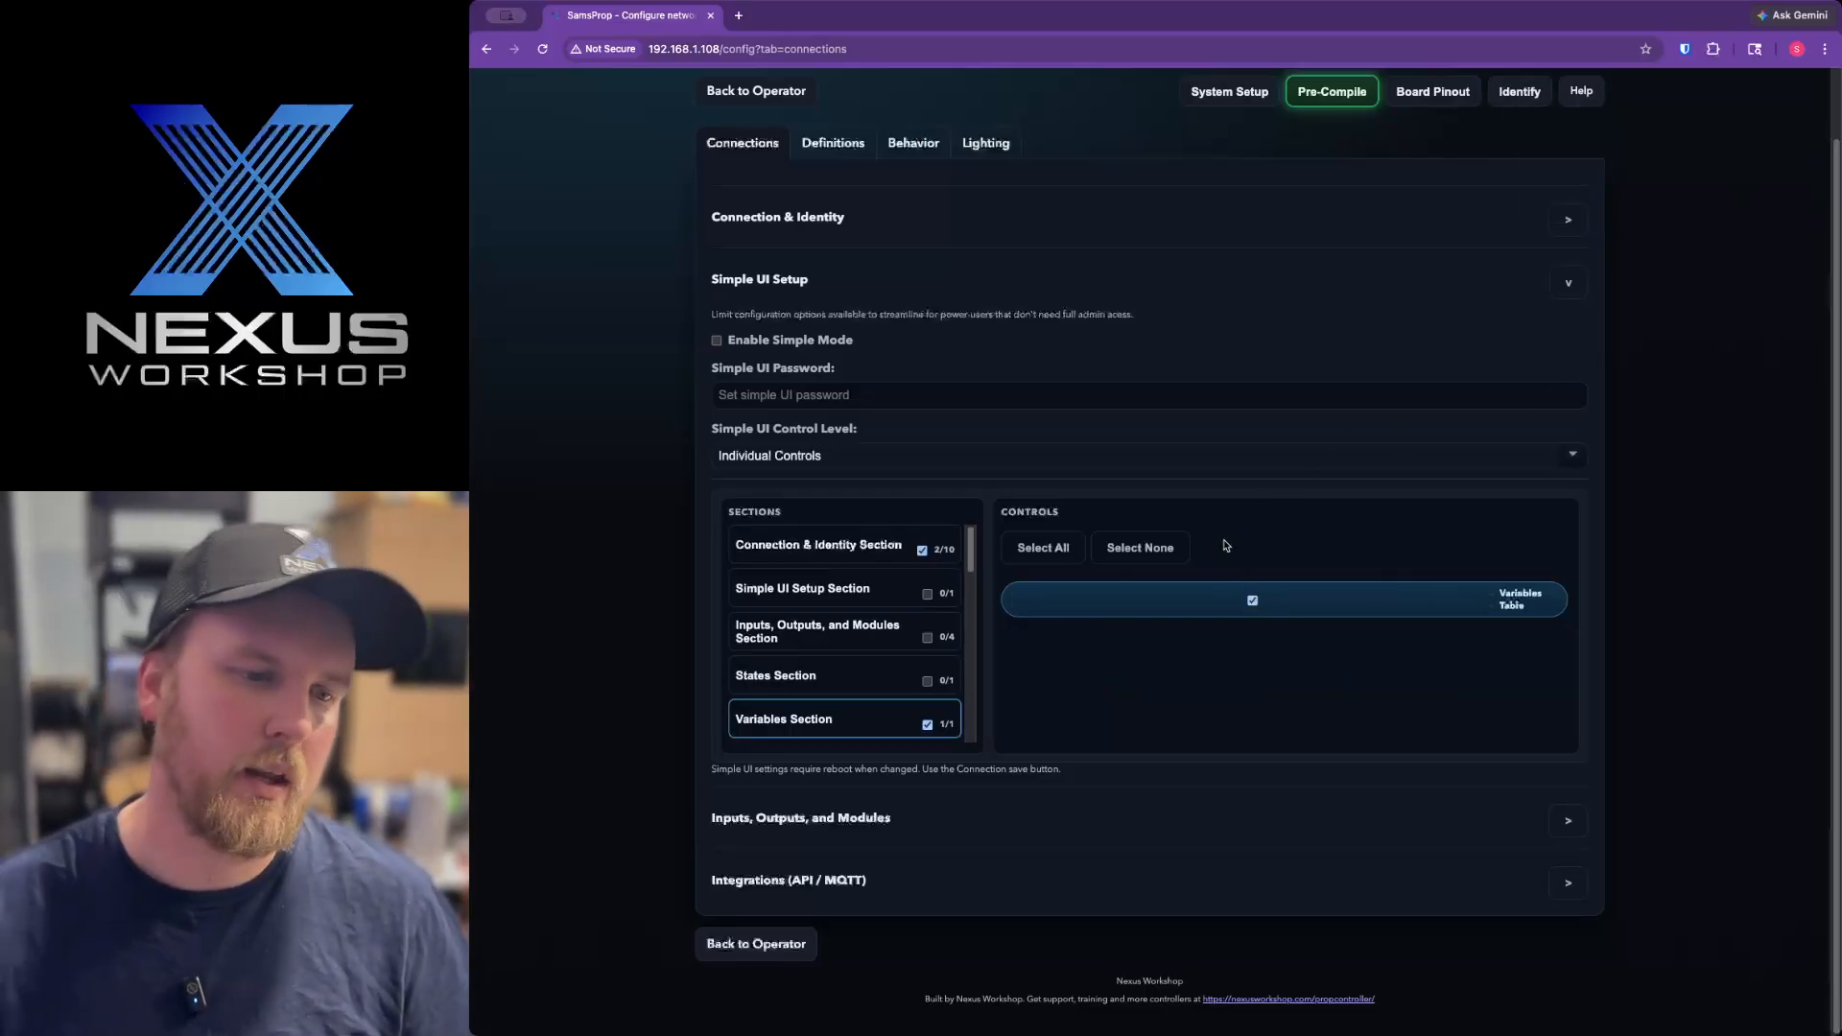
# Uncheck the Variables Section and the Connection & Identity Section in the Simple UI sections list.
pyautogui.click(927, 724)
pyautogui.click(922, 550)
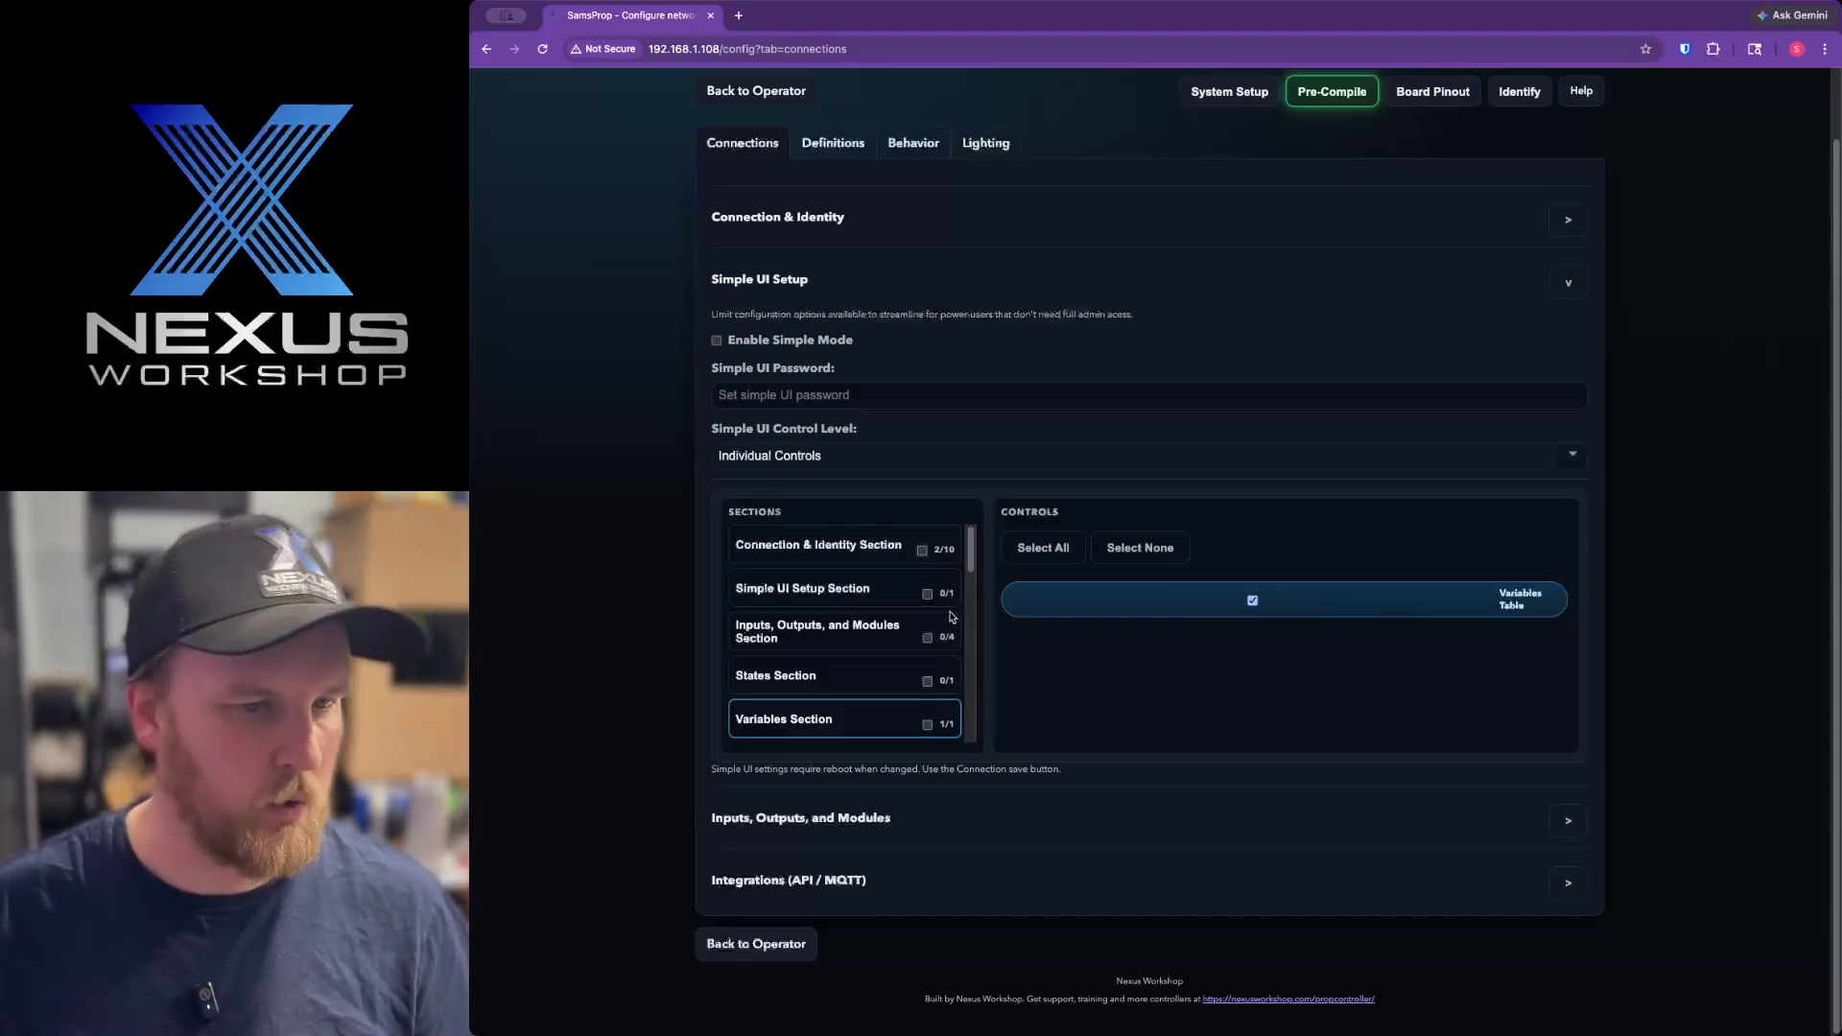
pyautogui.scroll(2, 953, 693)
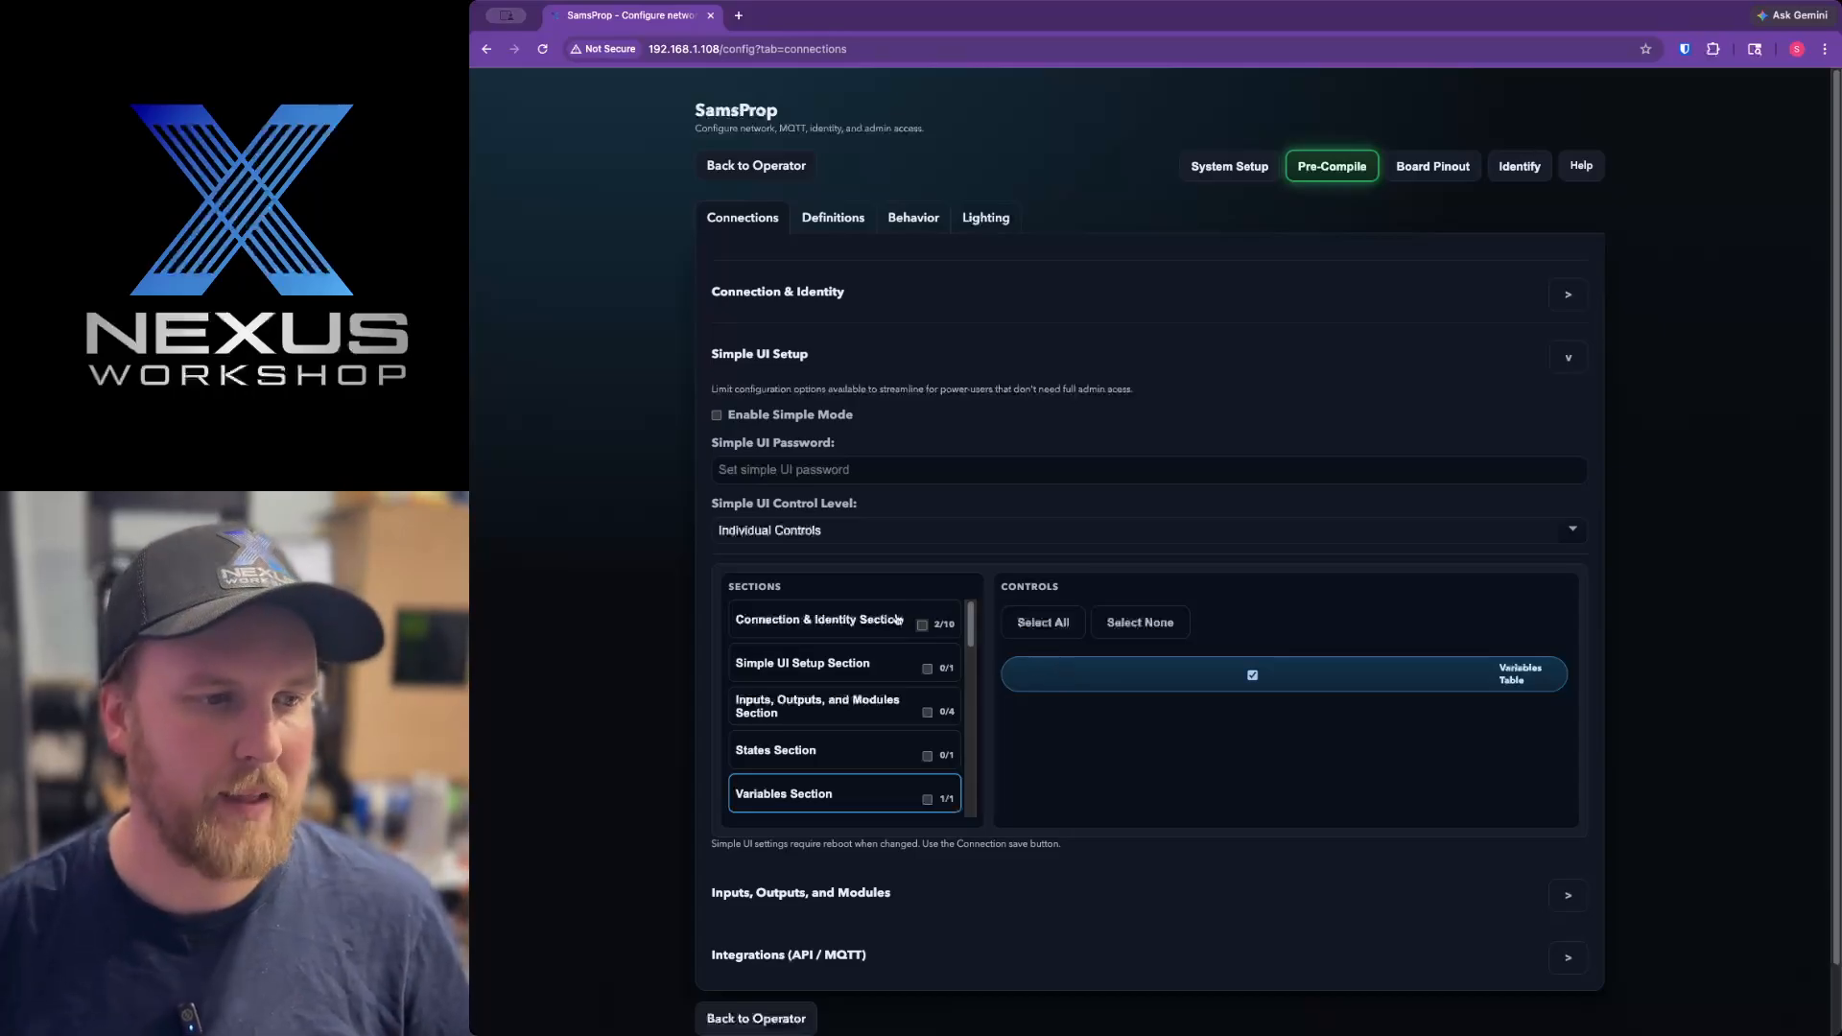
pyautogui.scroll(-2, 921, 691)
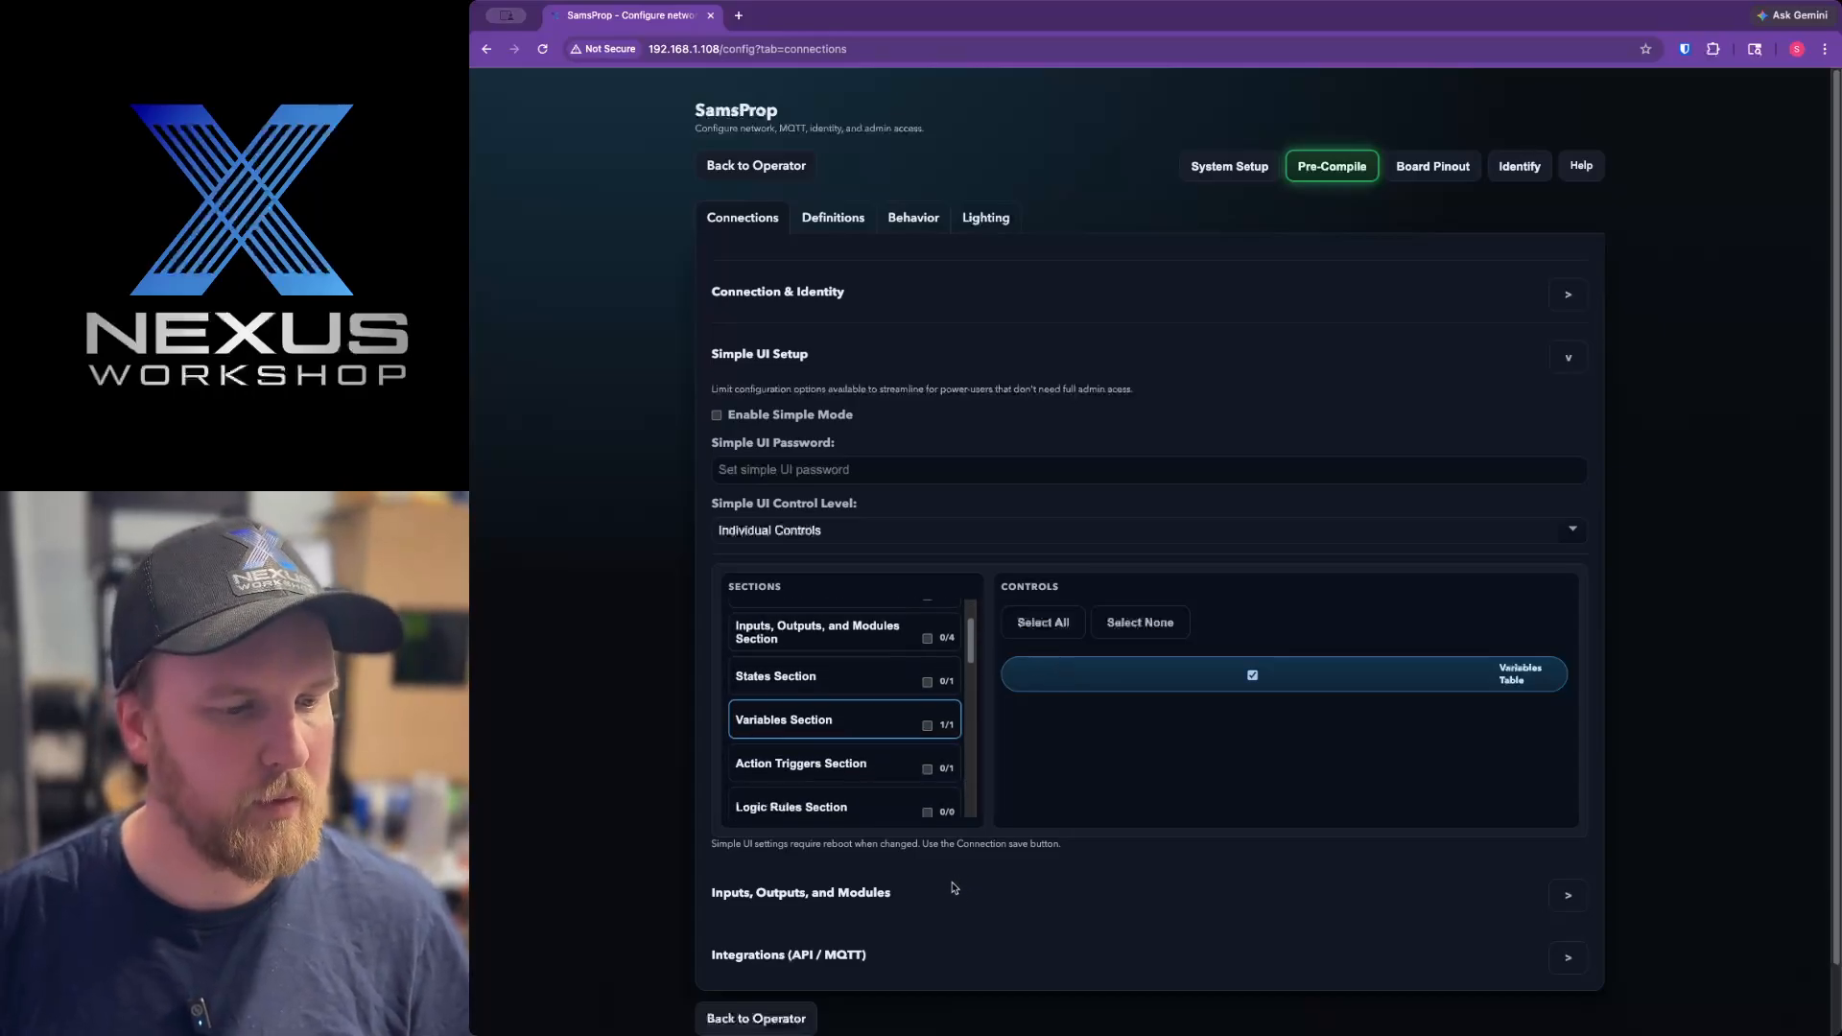
# Expand Inputs, Outputs, and Modules, and turn on Add Multiple in the Add Device dialog.
pyautogui.click(954, 891)
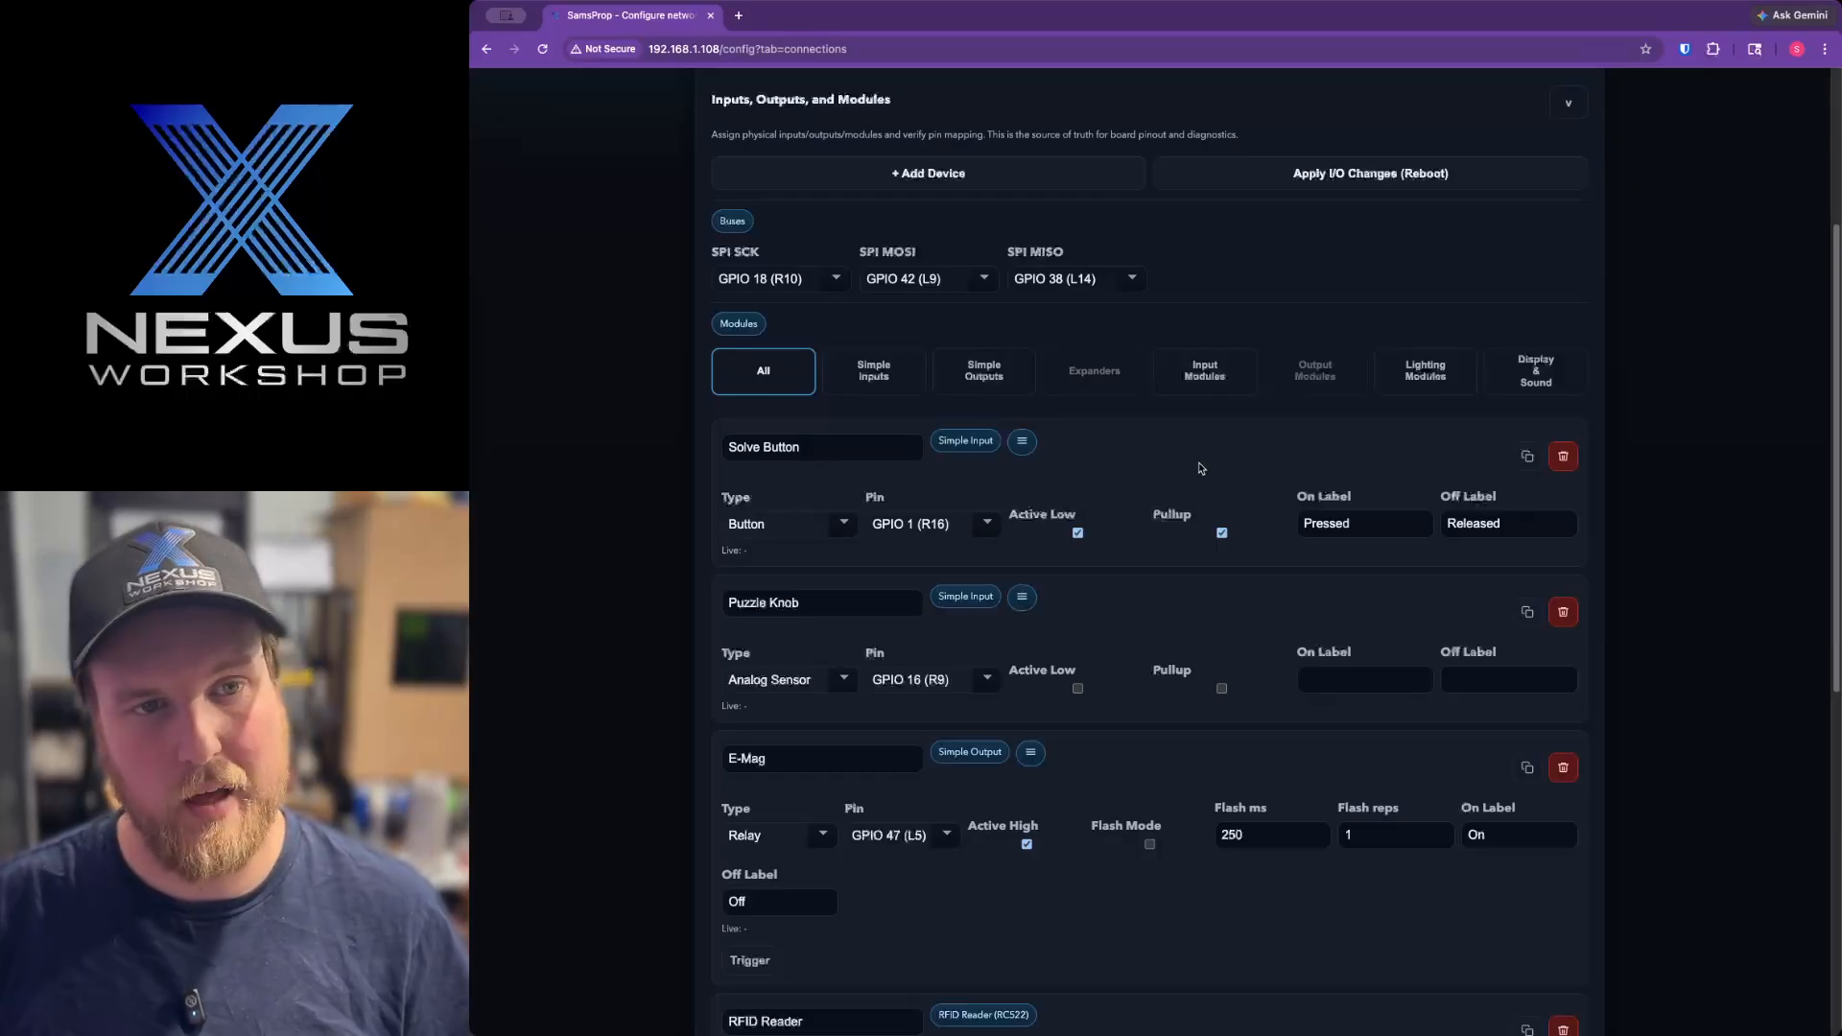
pyautogui.scroll(1, 1200, 462)
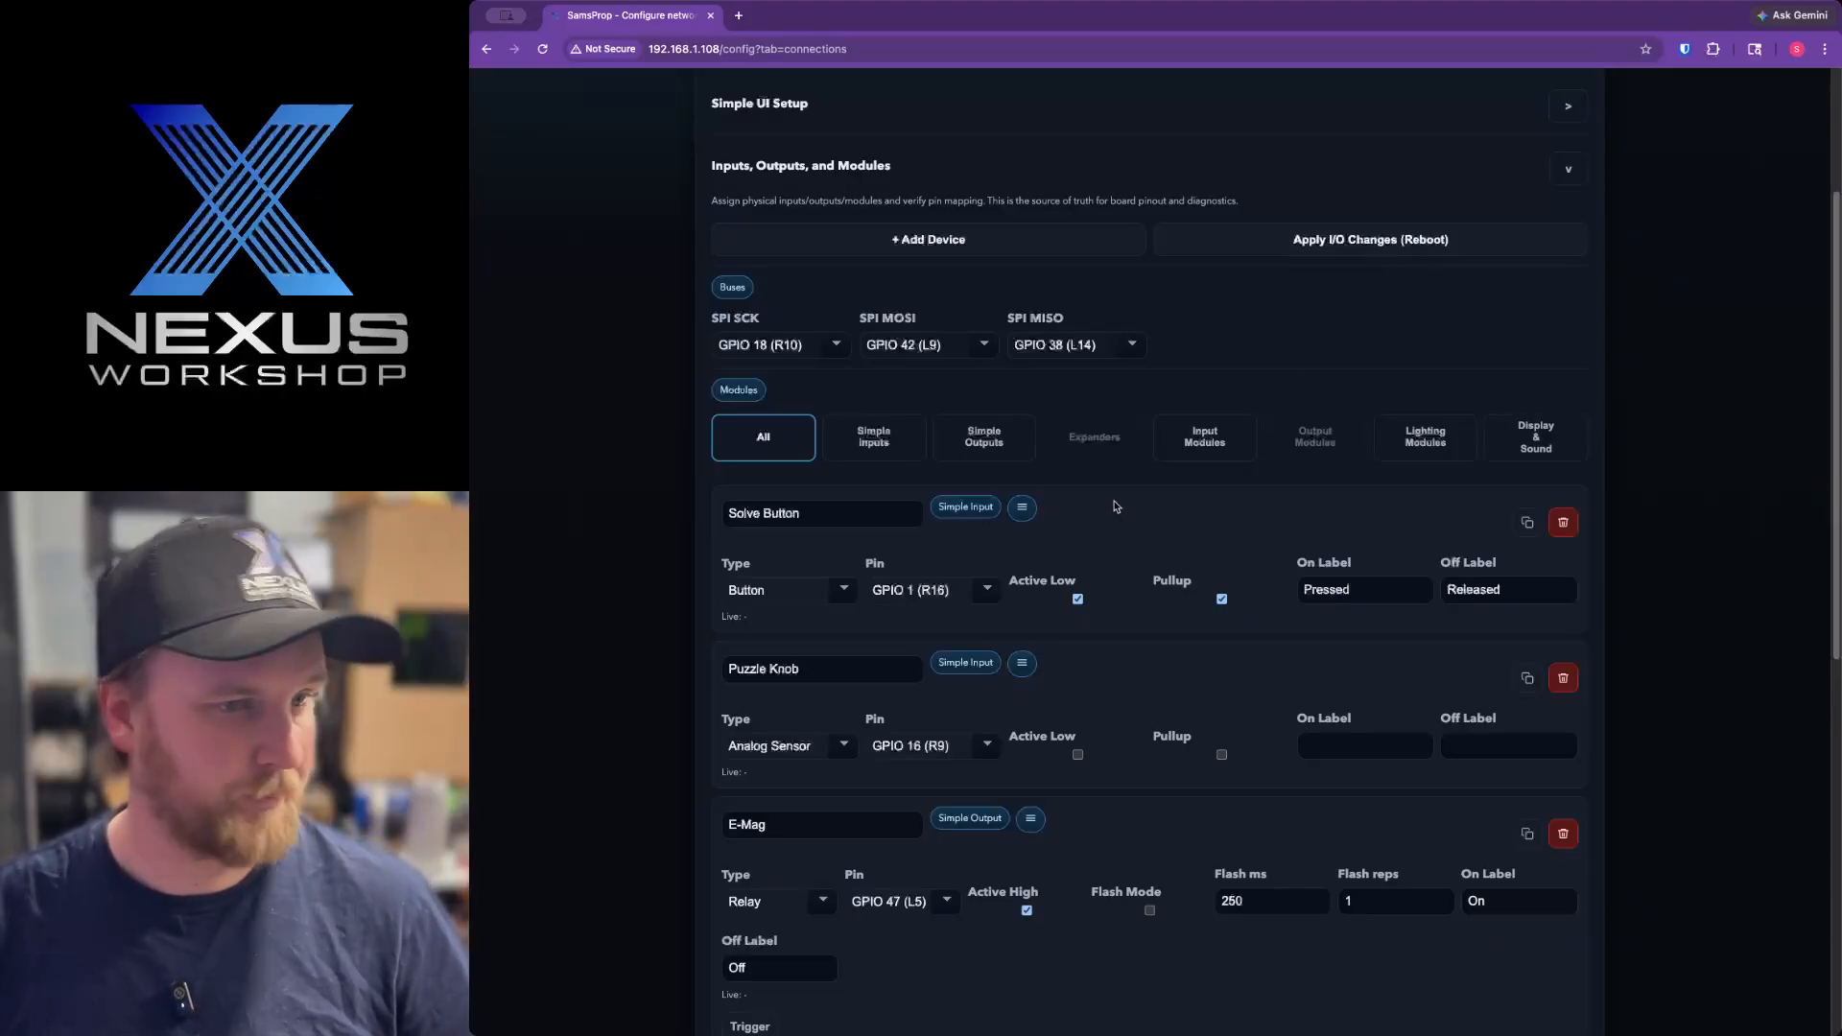
pyautogui.click(904, 241)
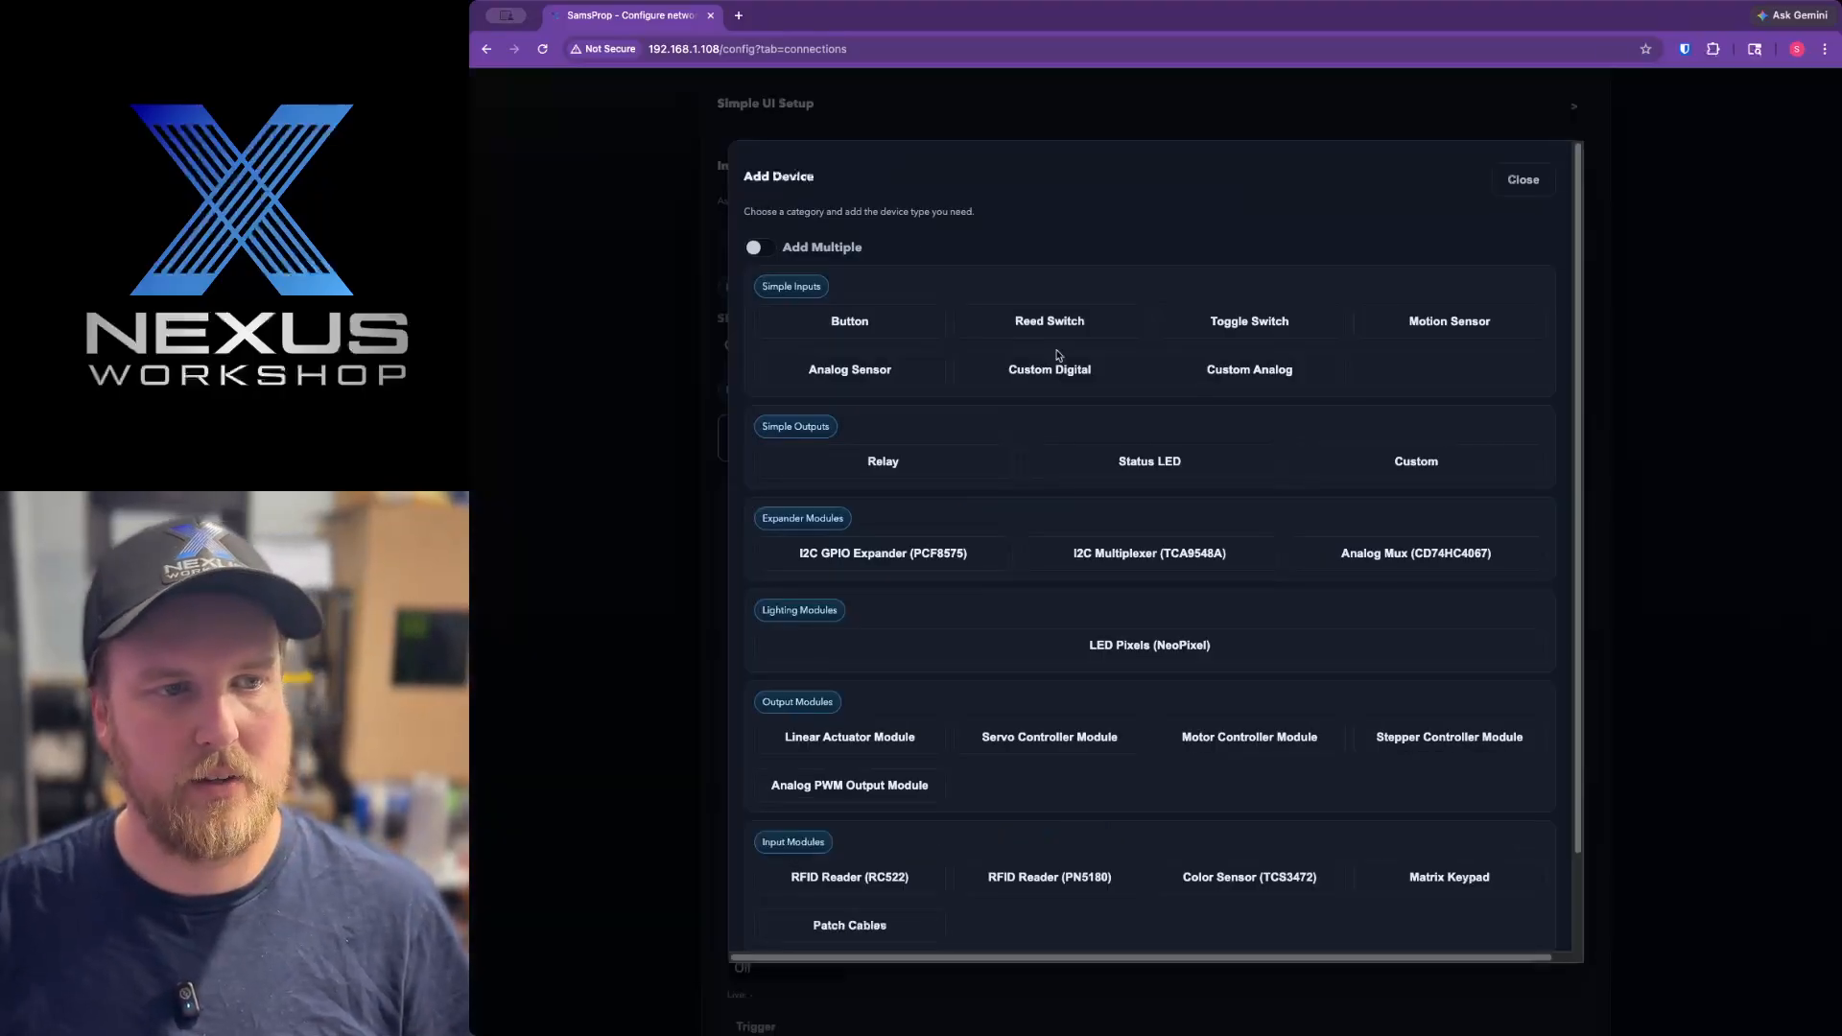
pyautogui.scroll(-2, 1156, 451)
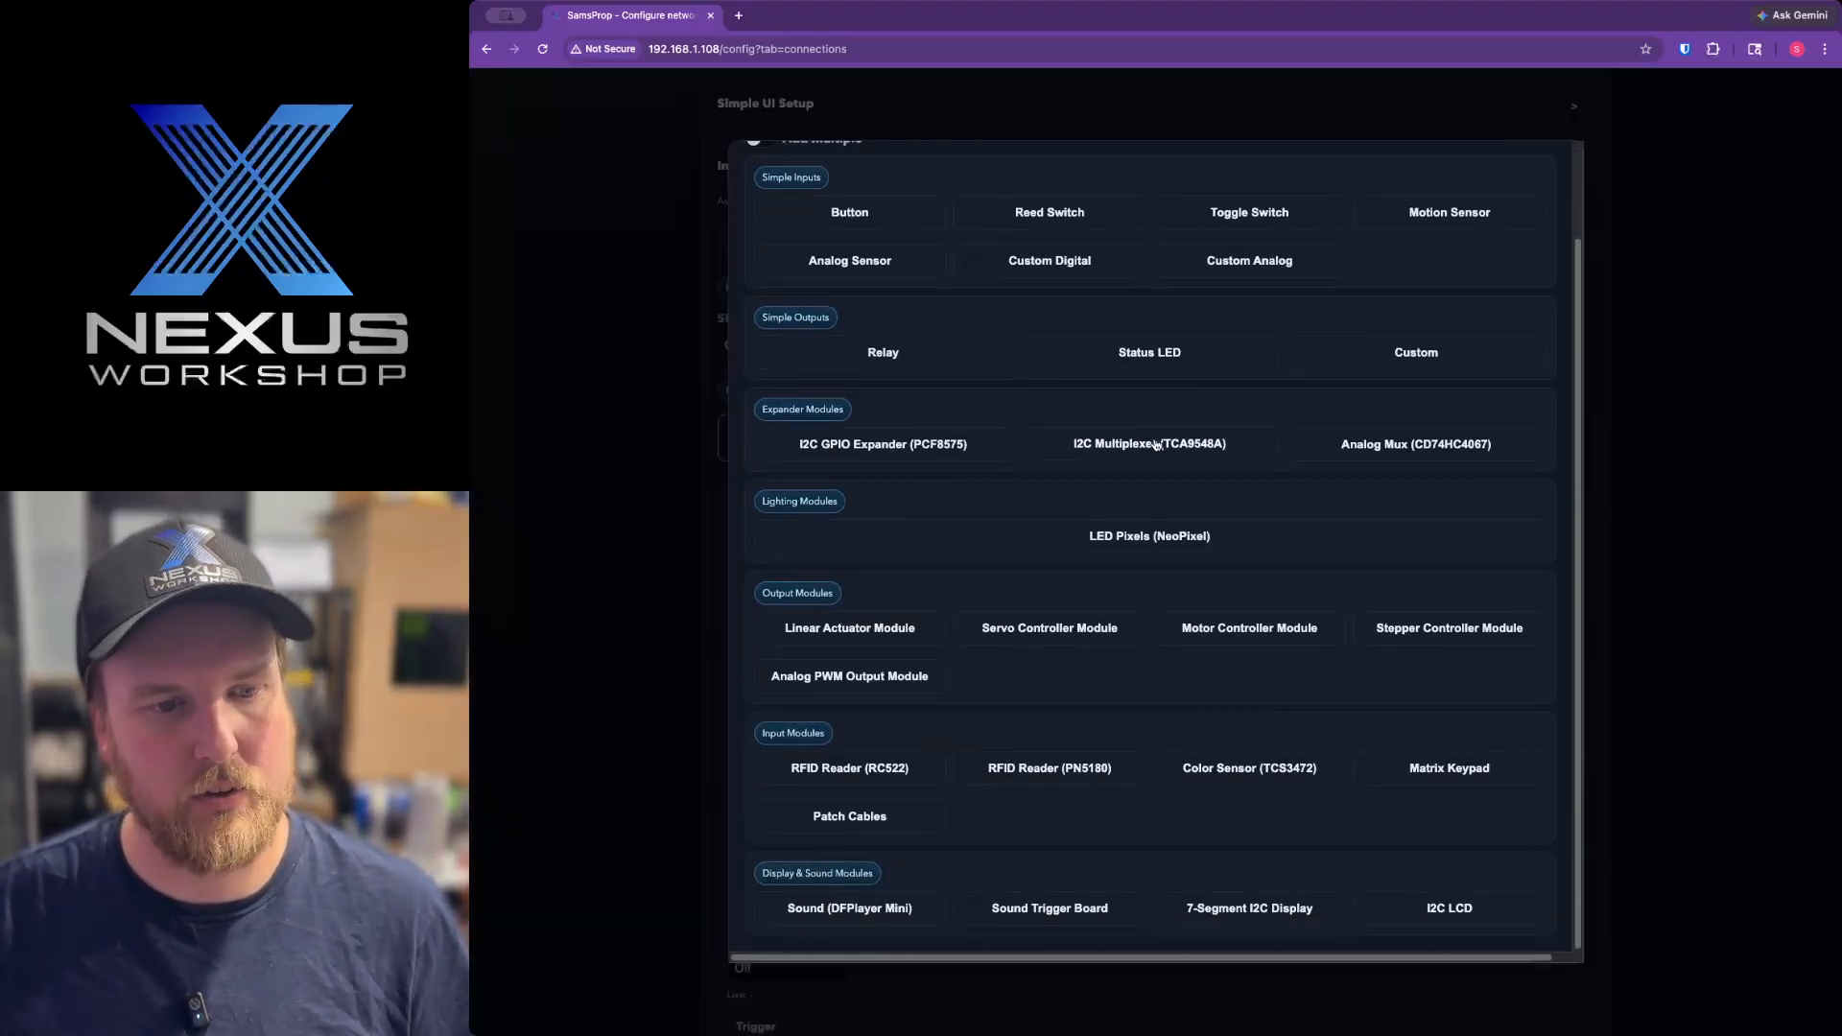
pyautogui.scroll(2, 1286, 454)
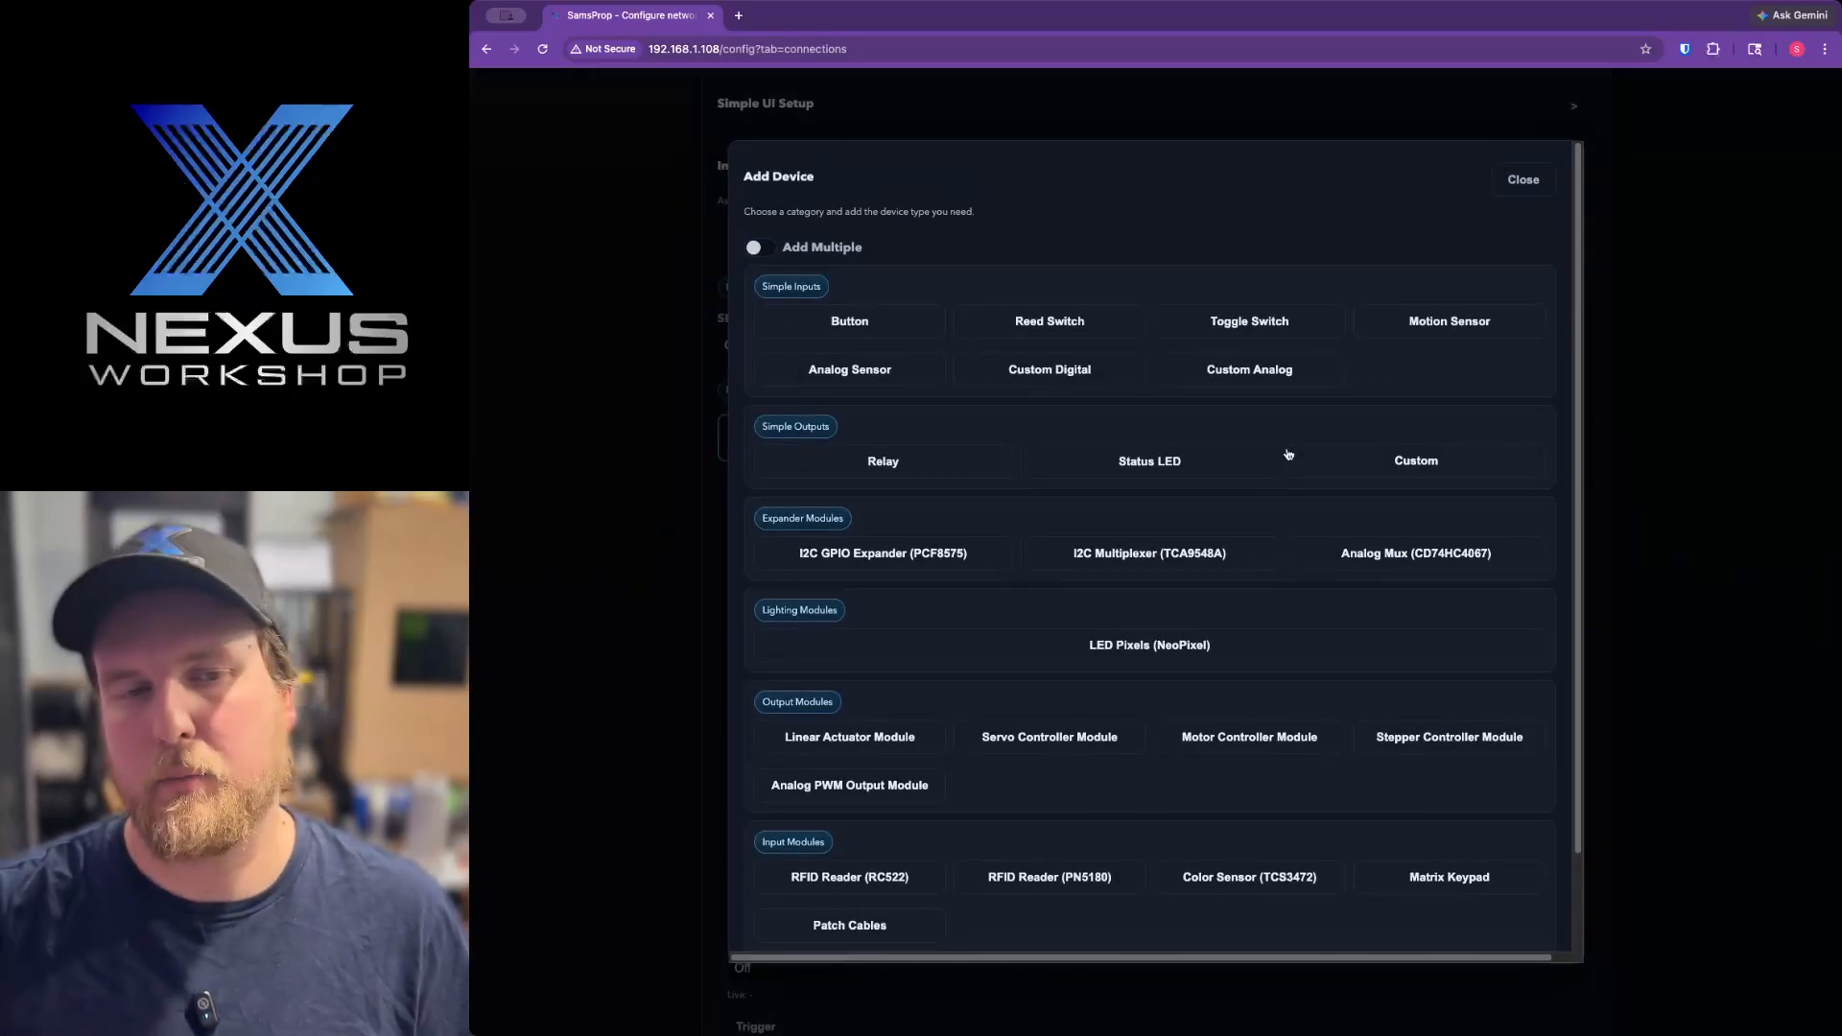
pyautogui.click(764, 249)
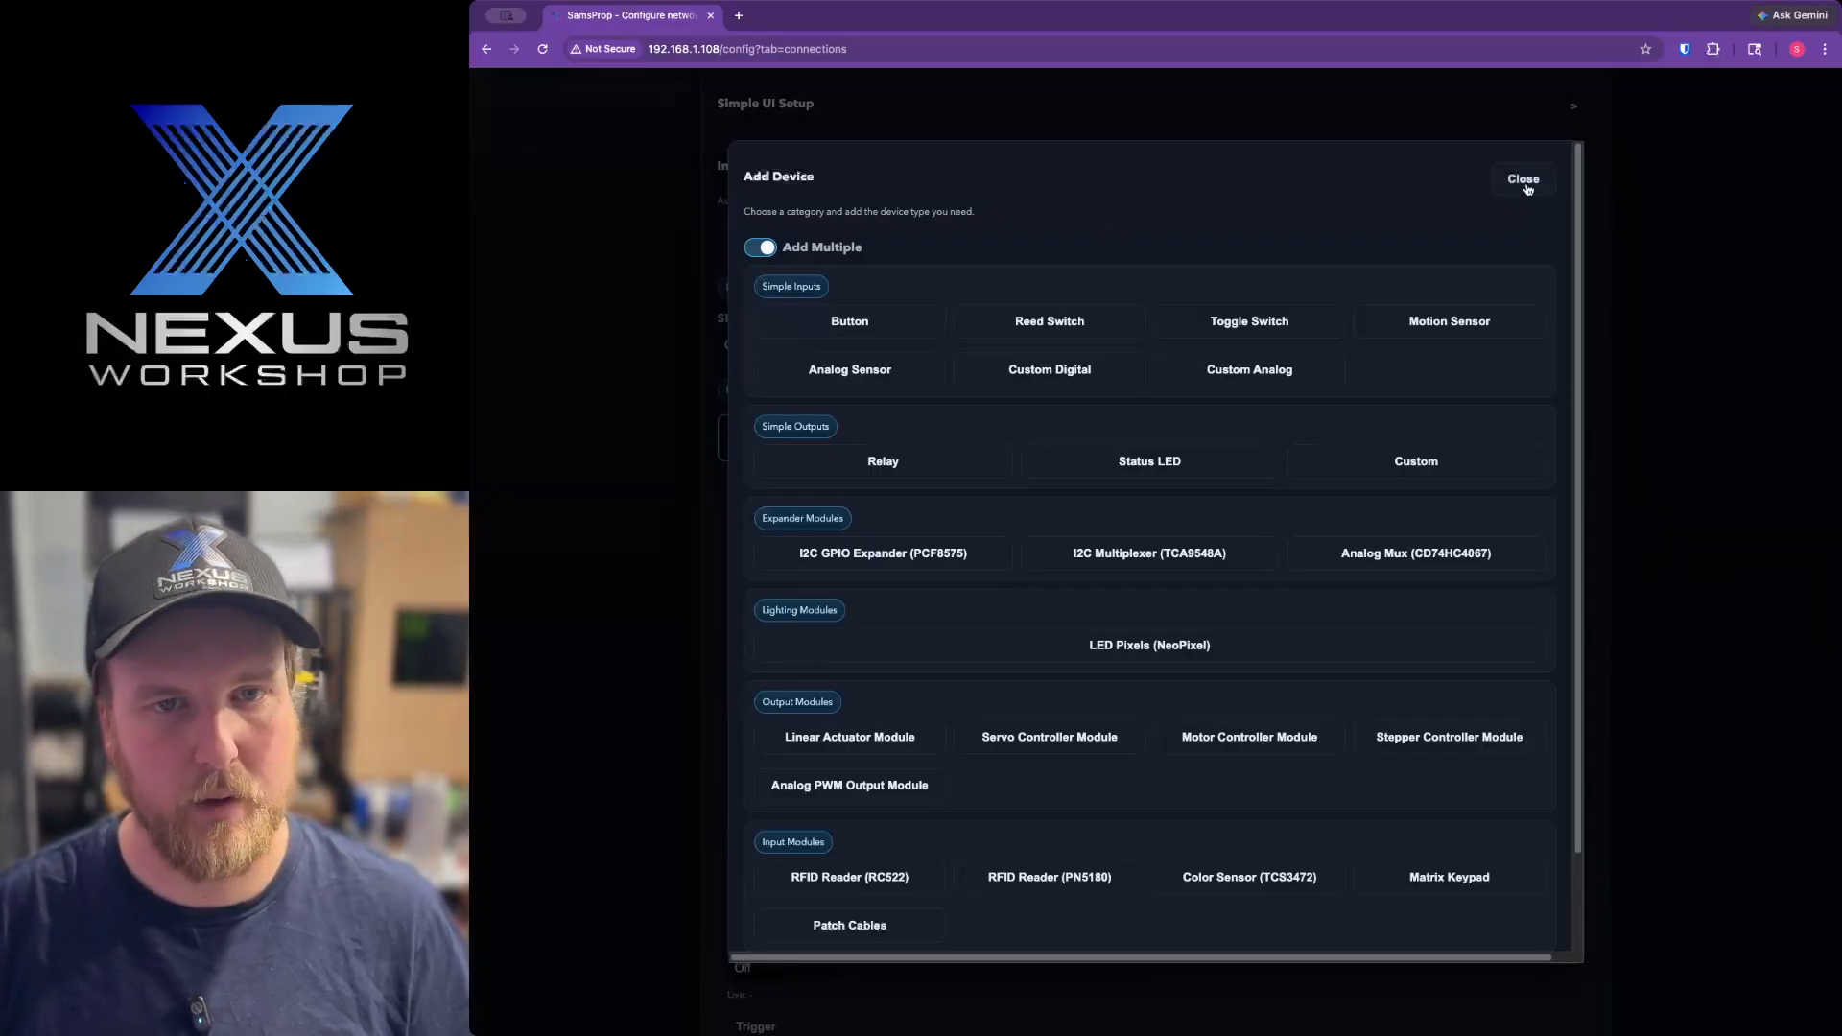
# Close the Add Device dialog and look over the devices configured under Inputs, Outputs, and Modules.
pyautogui.click(1525, 185)
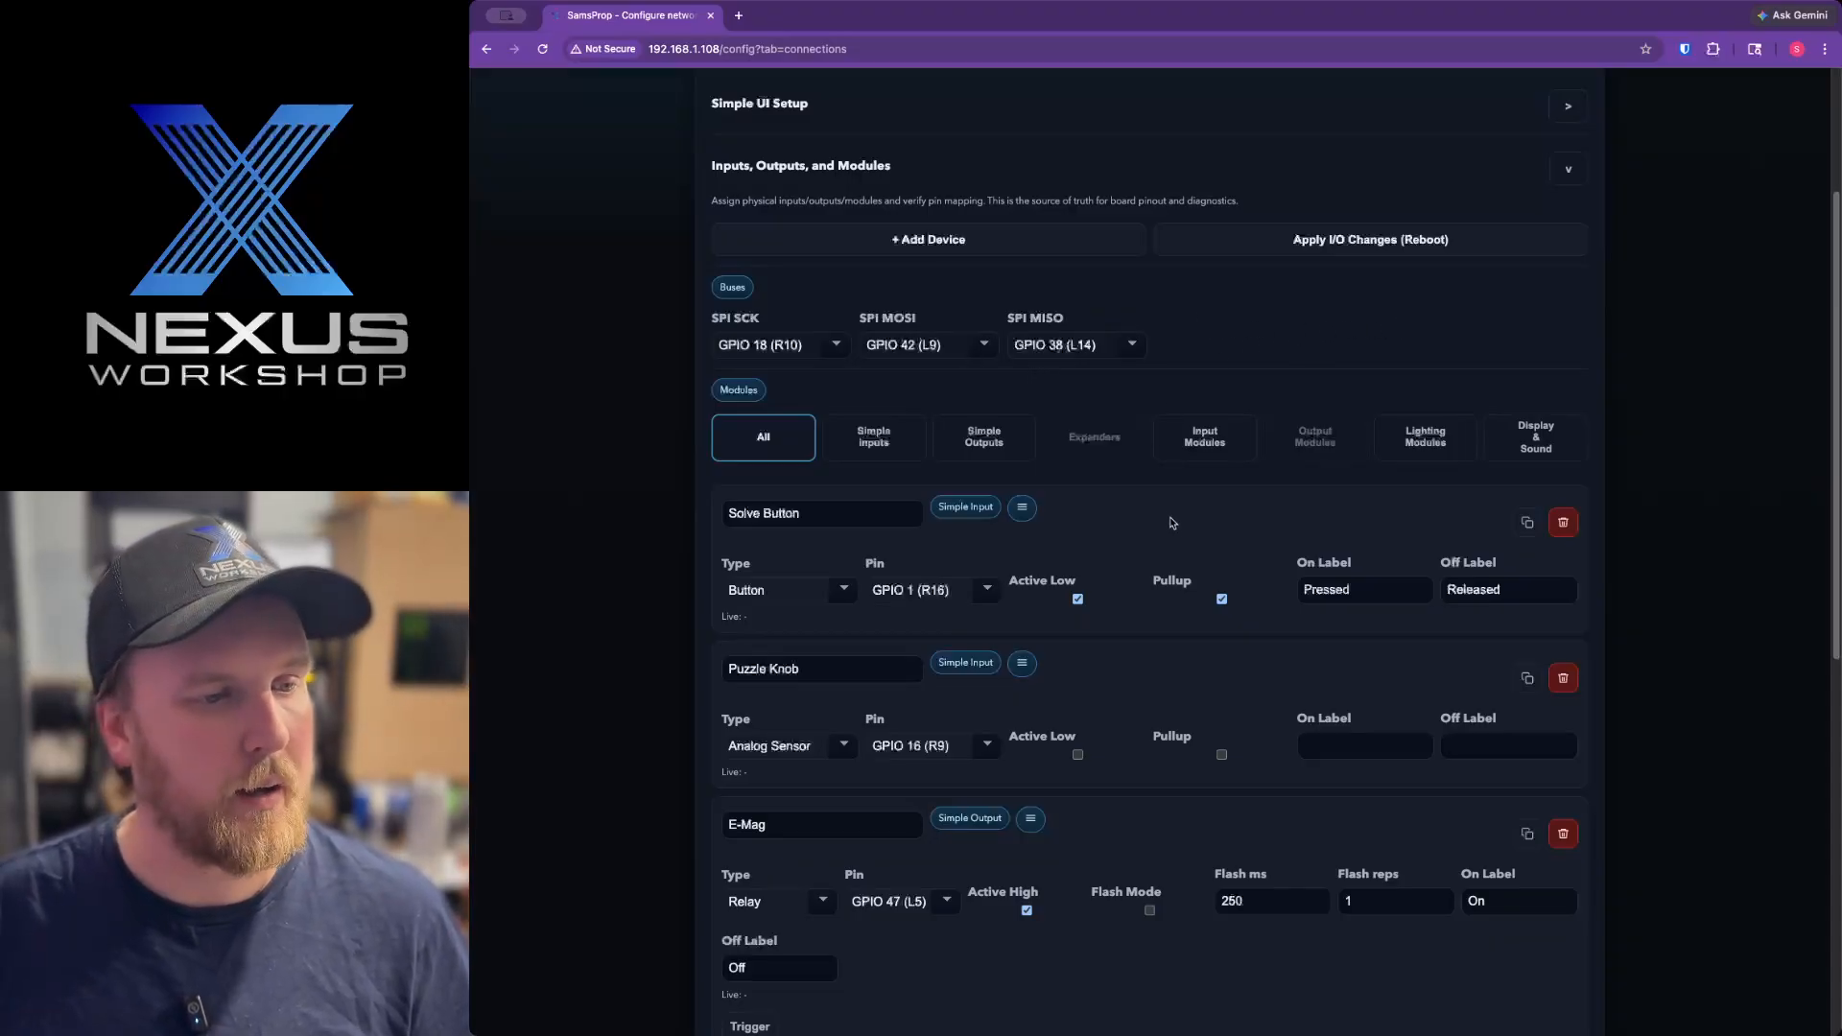
pyautogui.scroll(-1, 1173, 526)
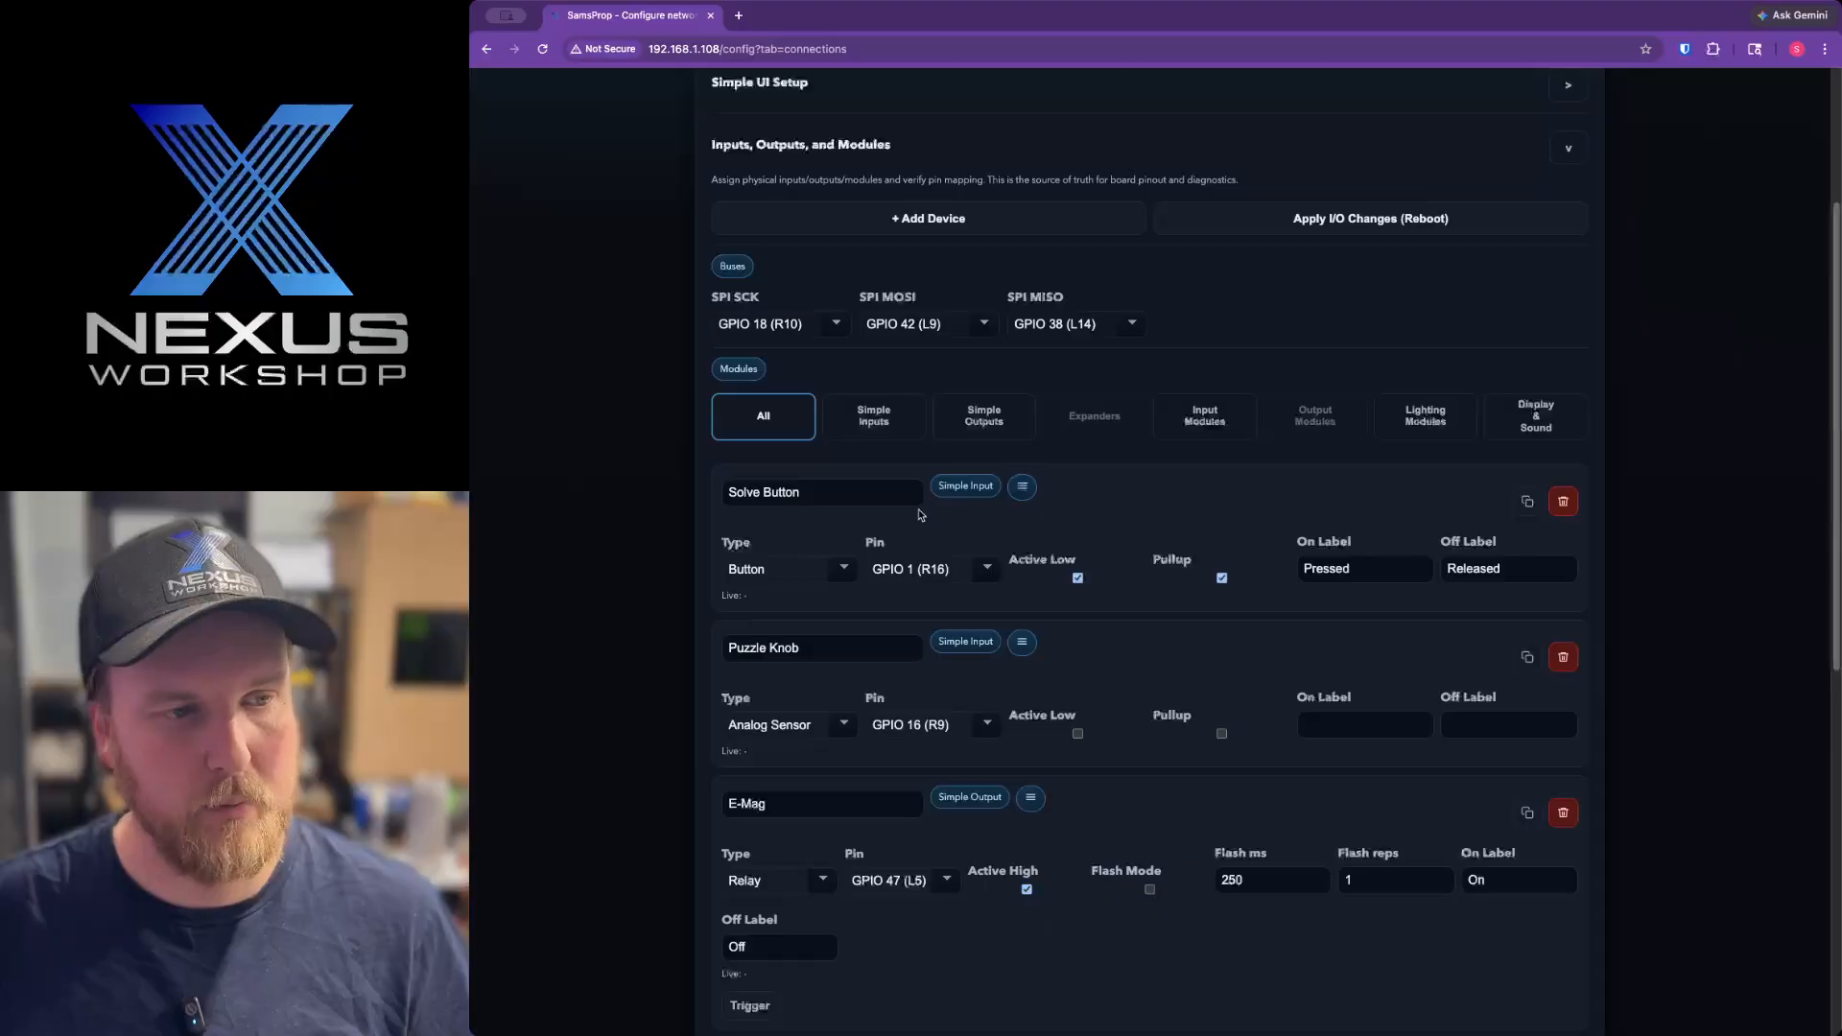
pyautogui.scroll(3, 767, 423)
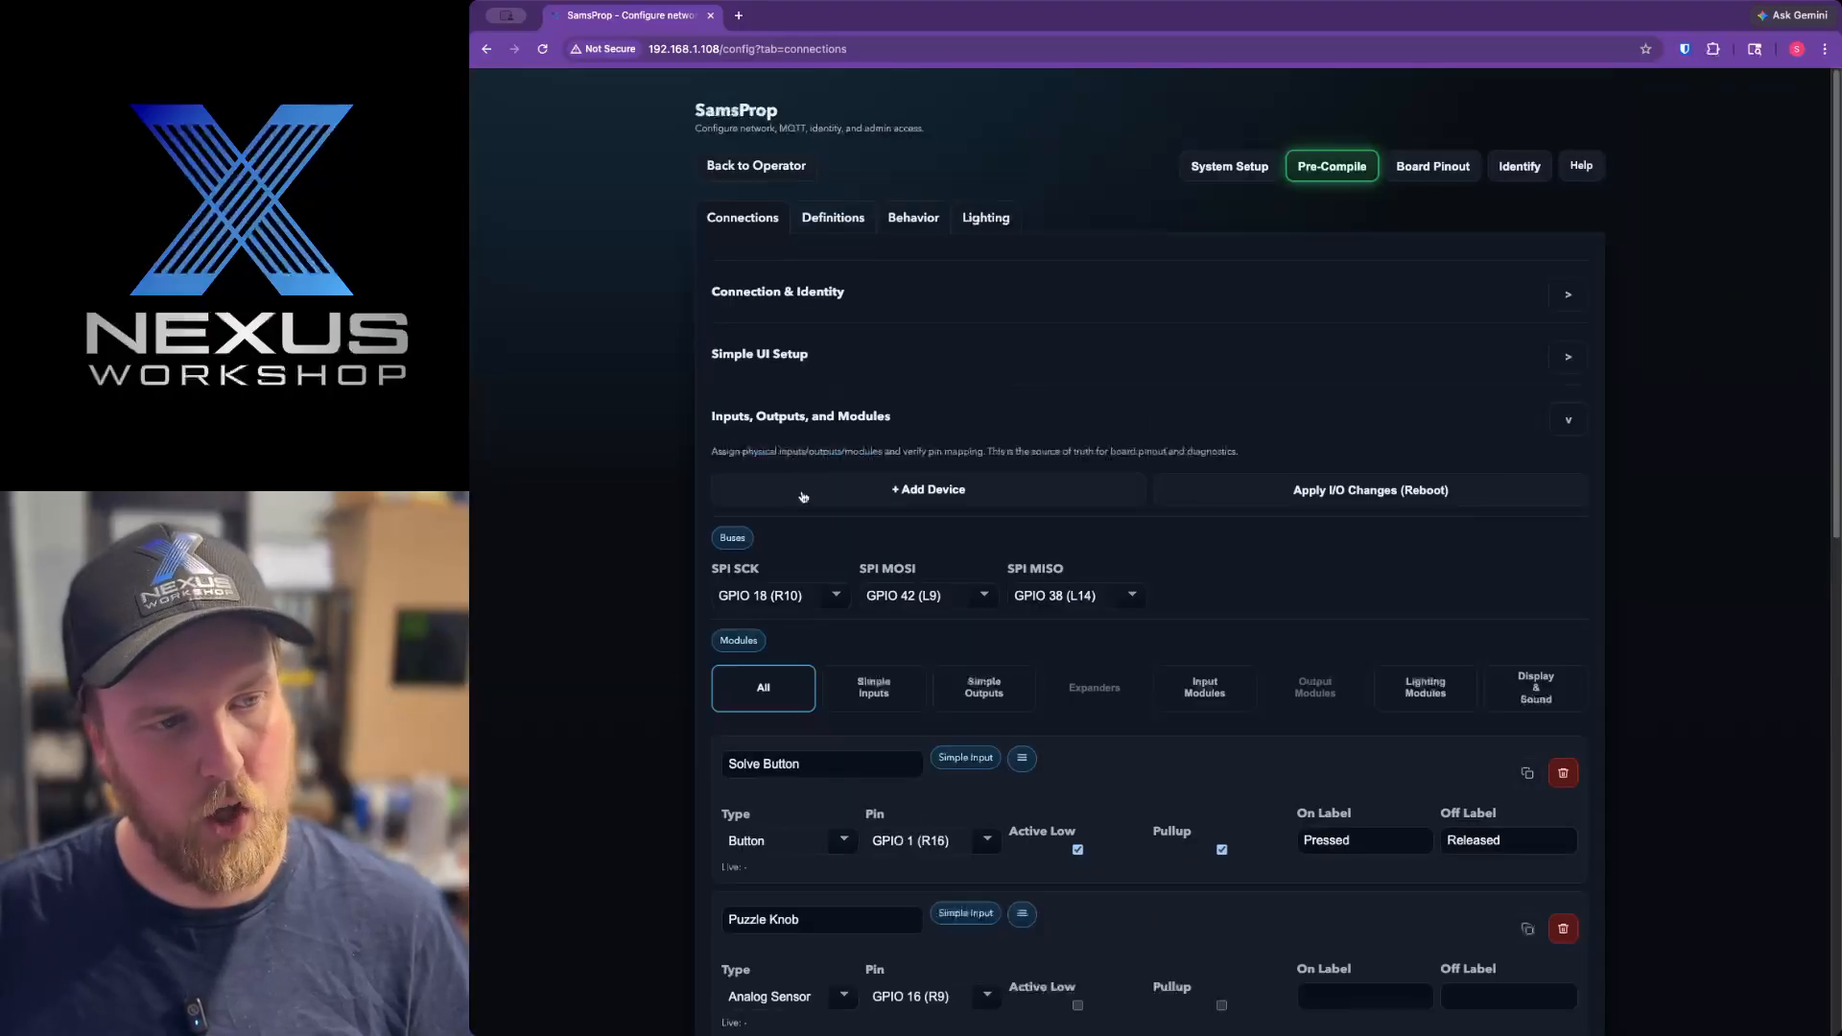
# Filter the modules list by Simple Inputs and Simple Outputs to review the button, knob and E-Mag relay settings.
pyautogui.click(893, 697)
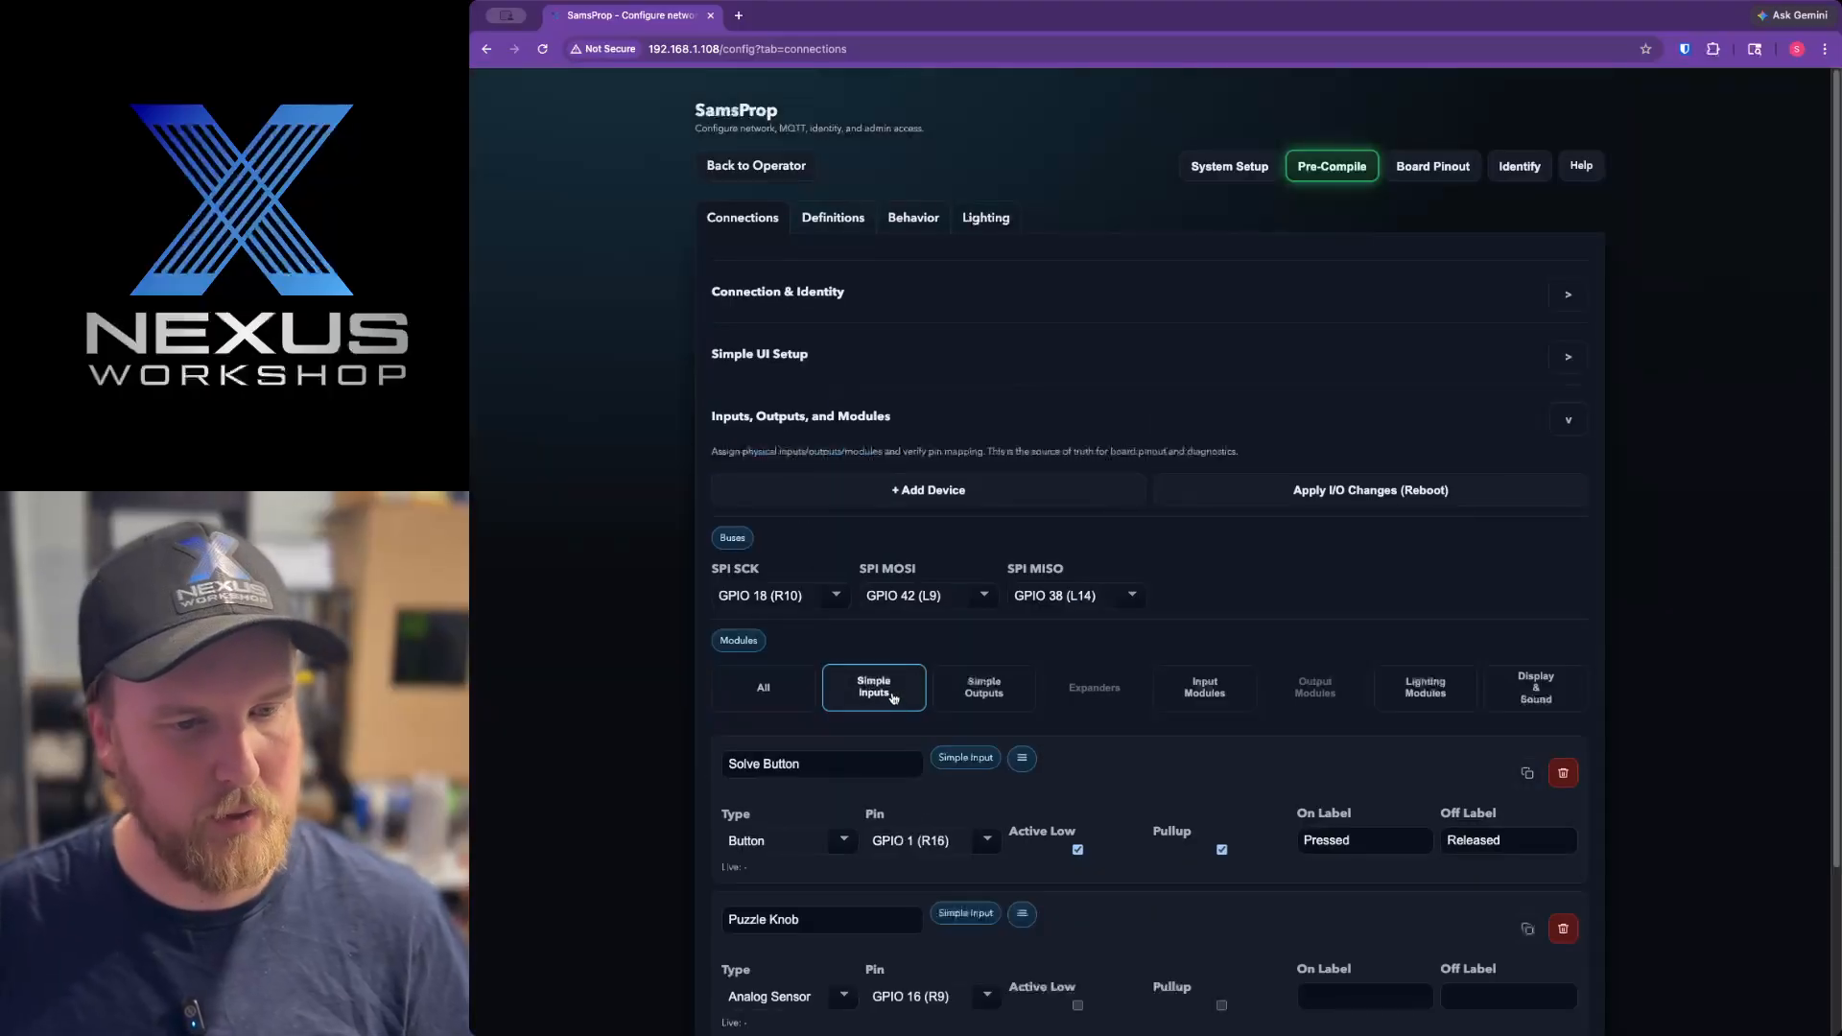
pyautogui.click(996, 698)
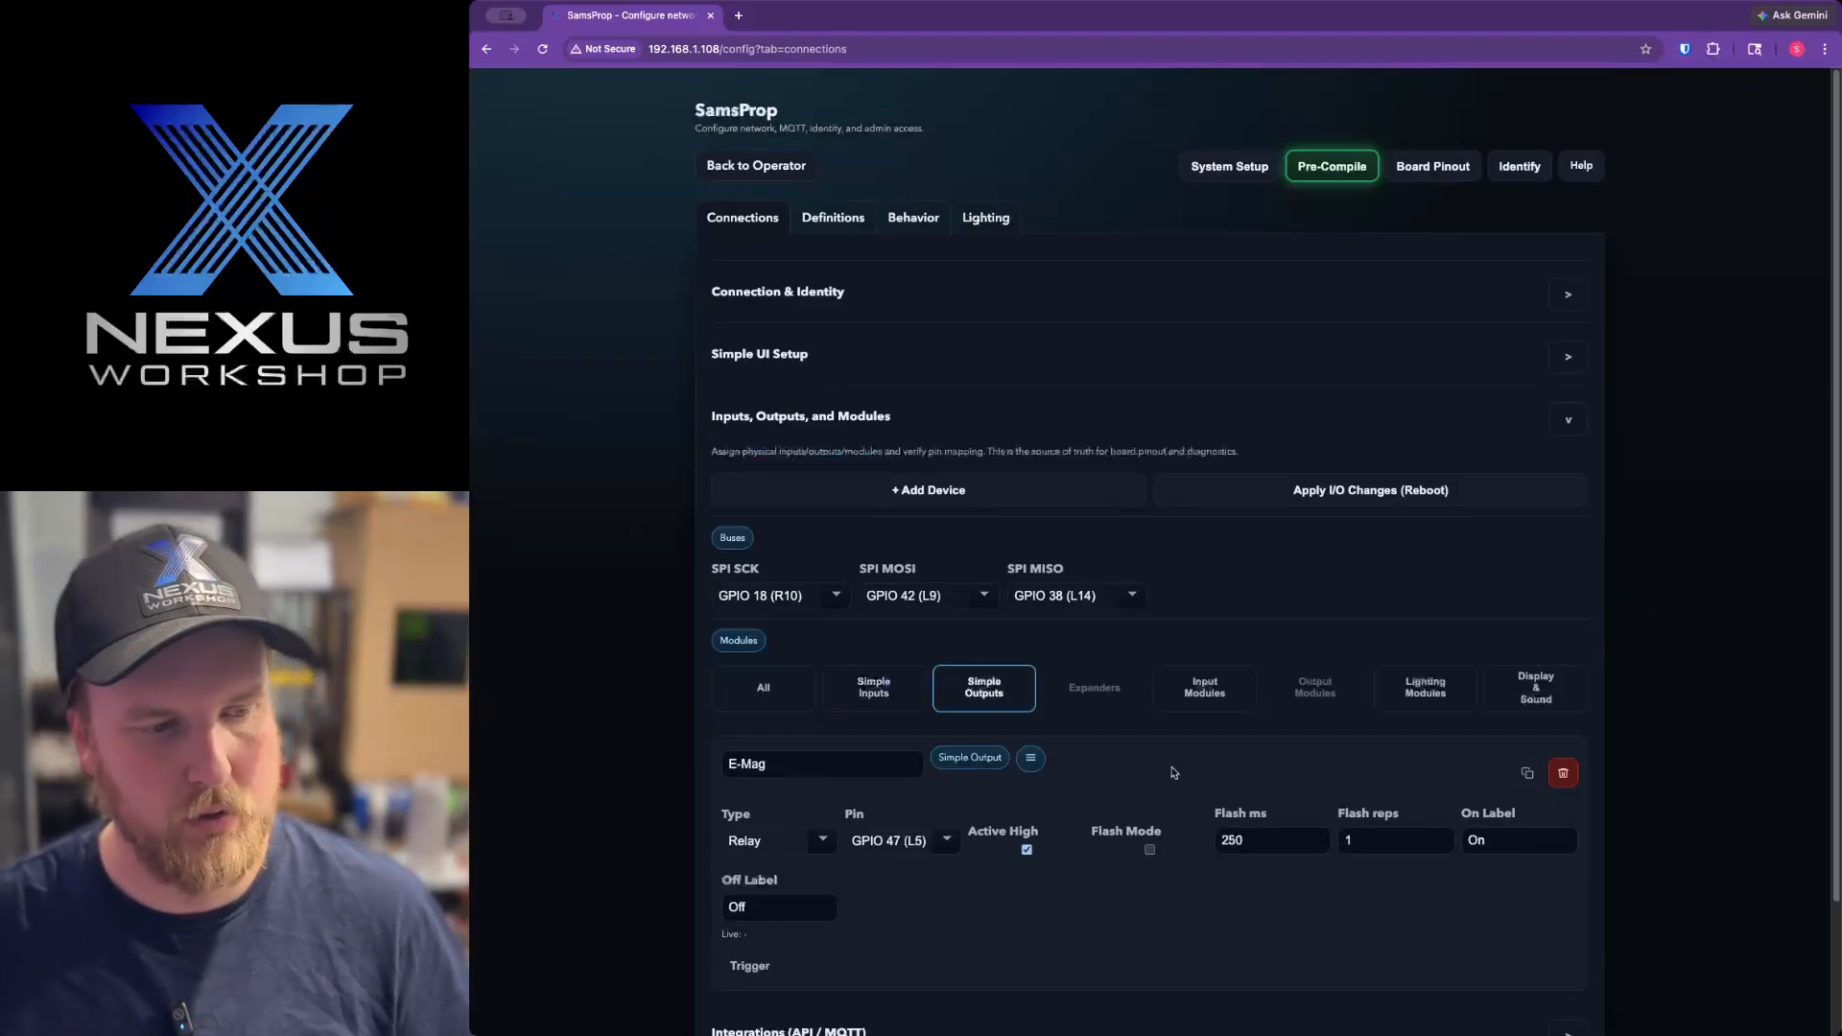
pyautogui.scroll(-2, 1172, 769)
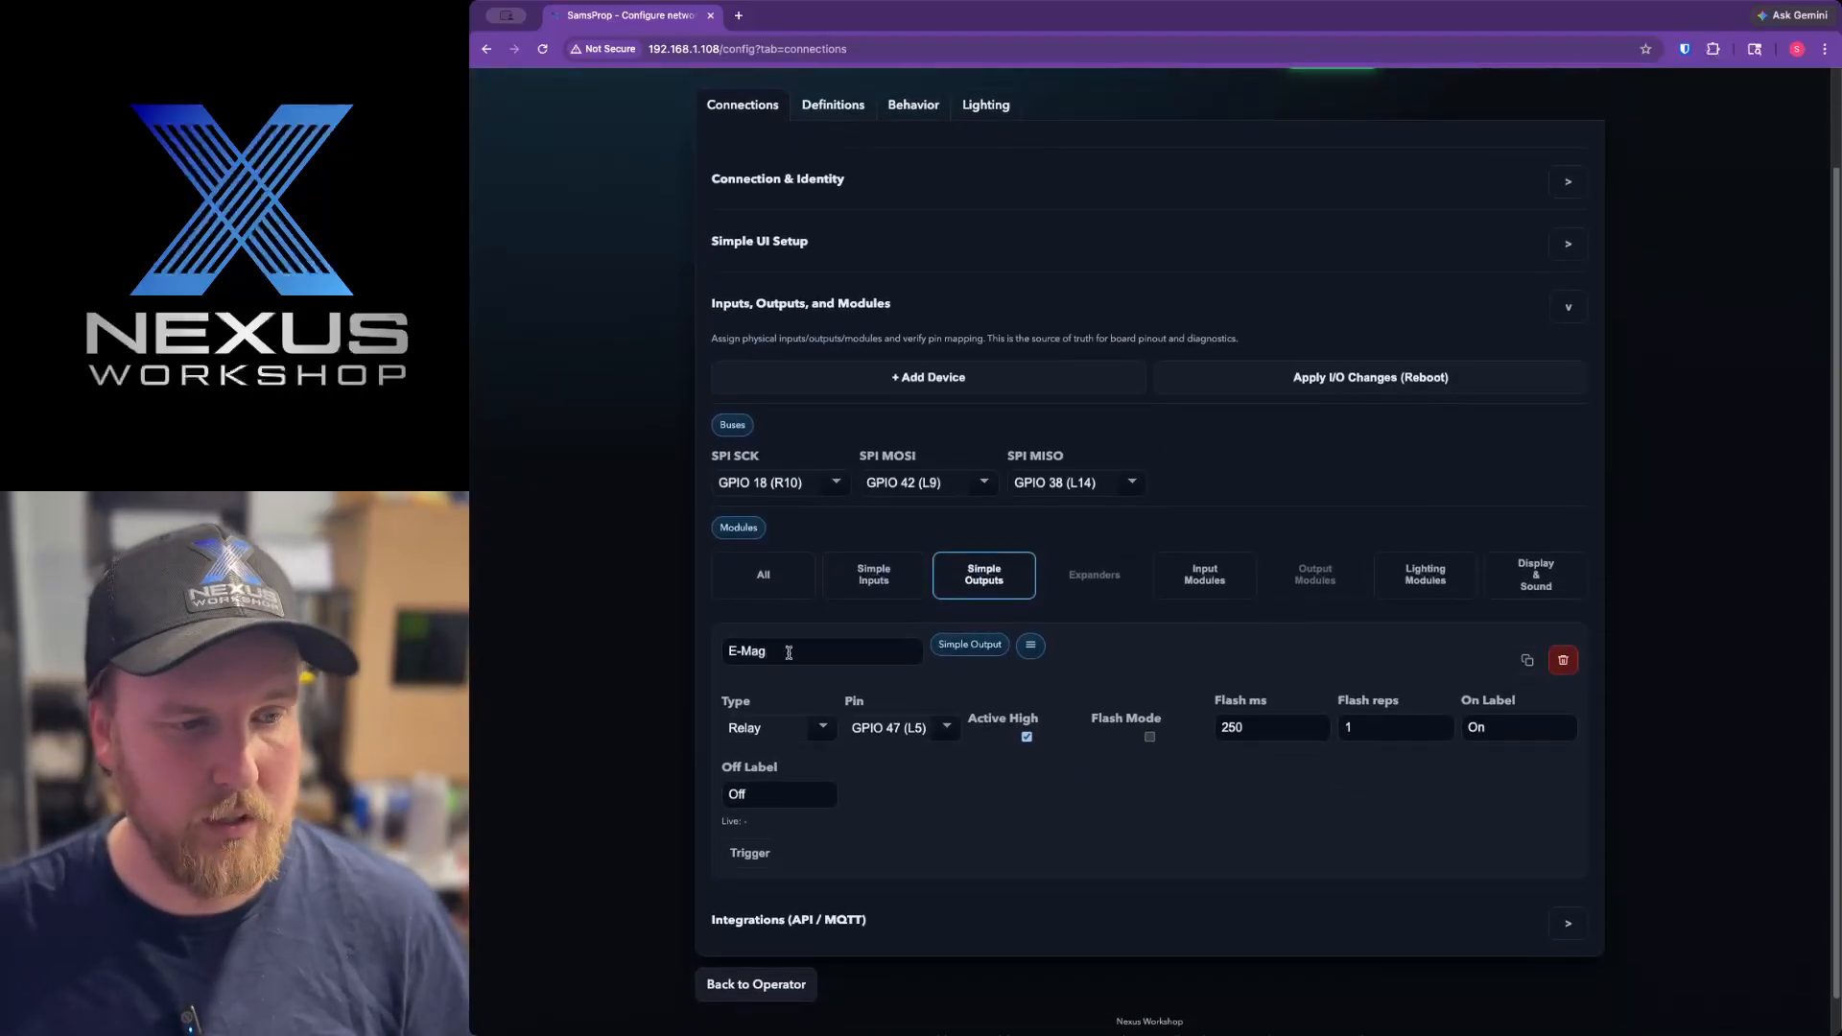
pyautogui.click(779, 658)
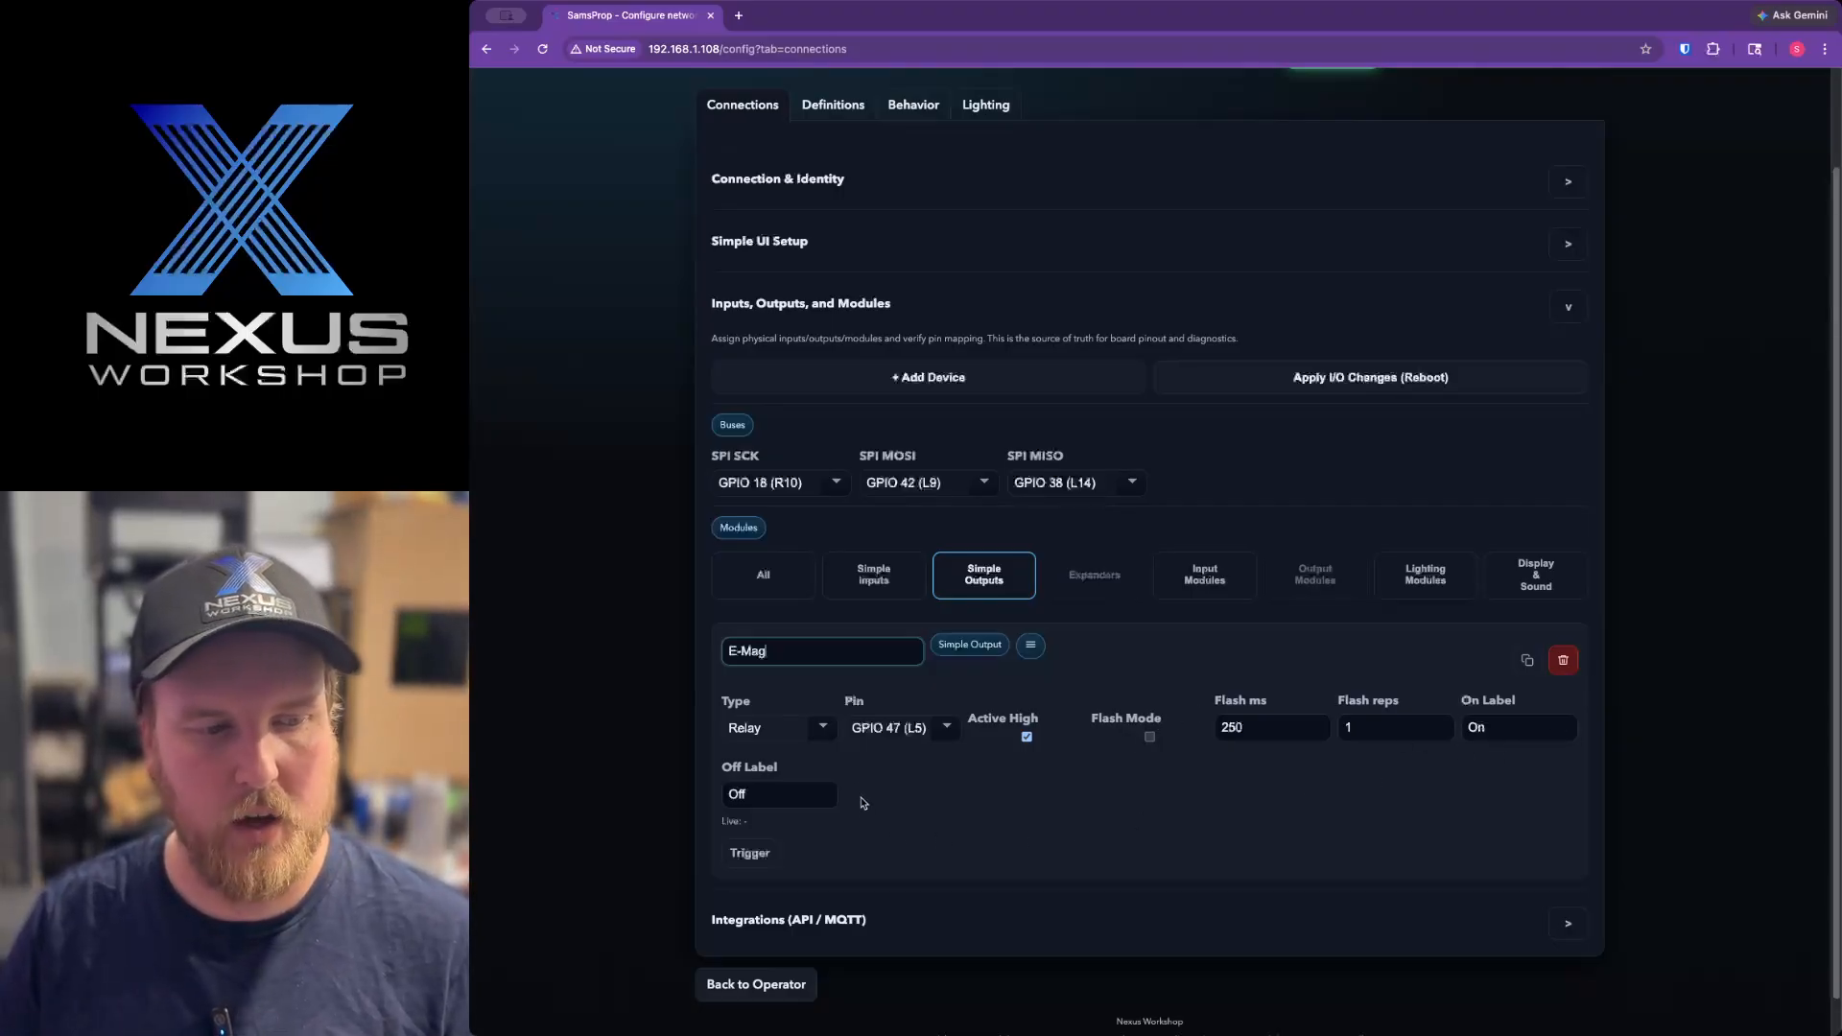
pyautogui.click(885, 576)
pyautogui.scroll(-2, 1044, 758)
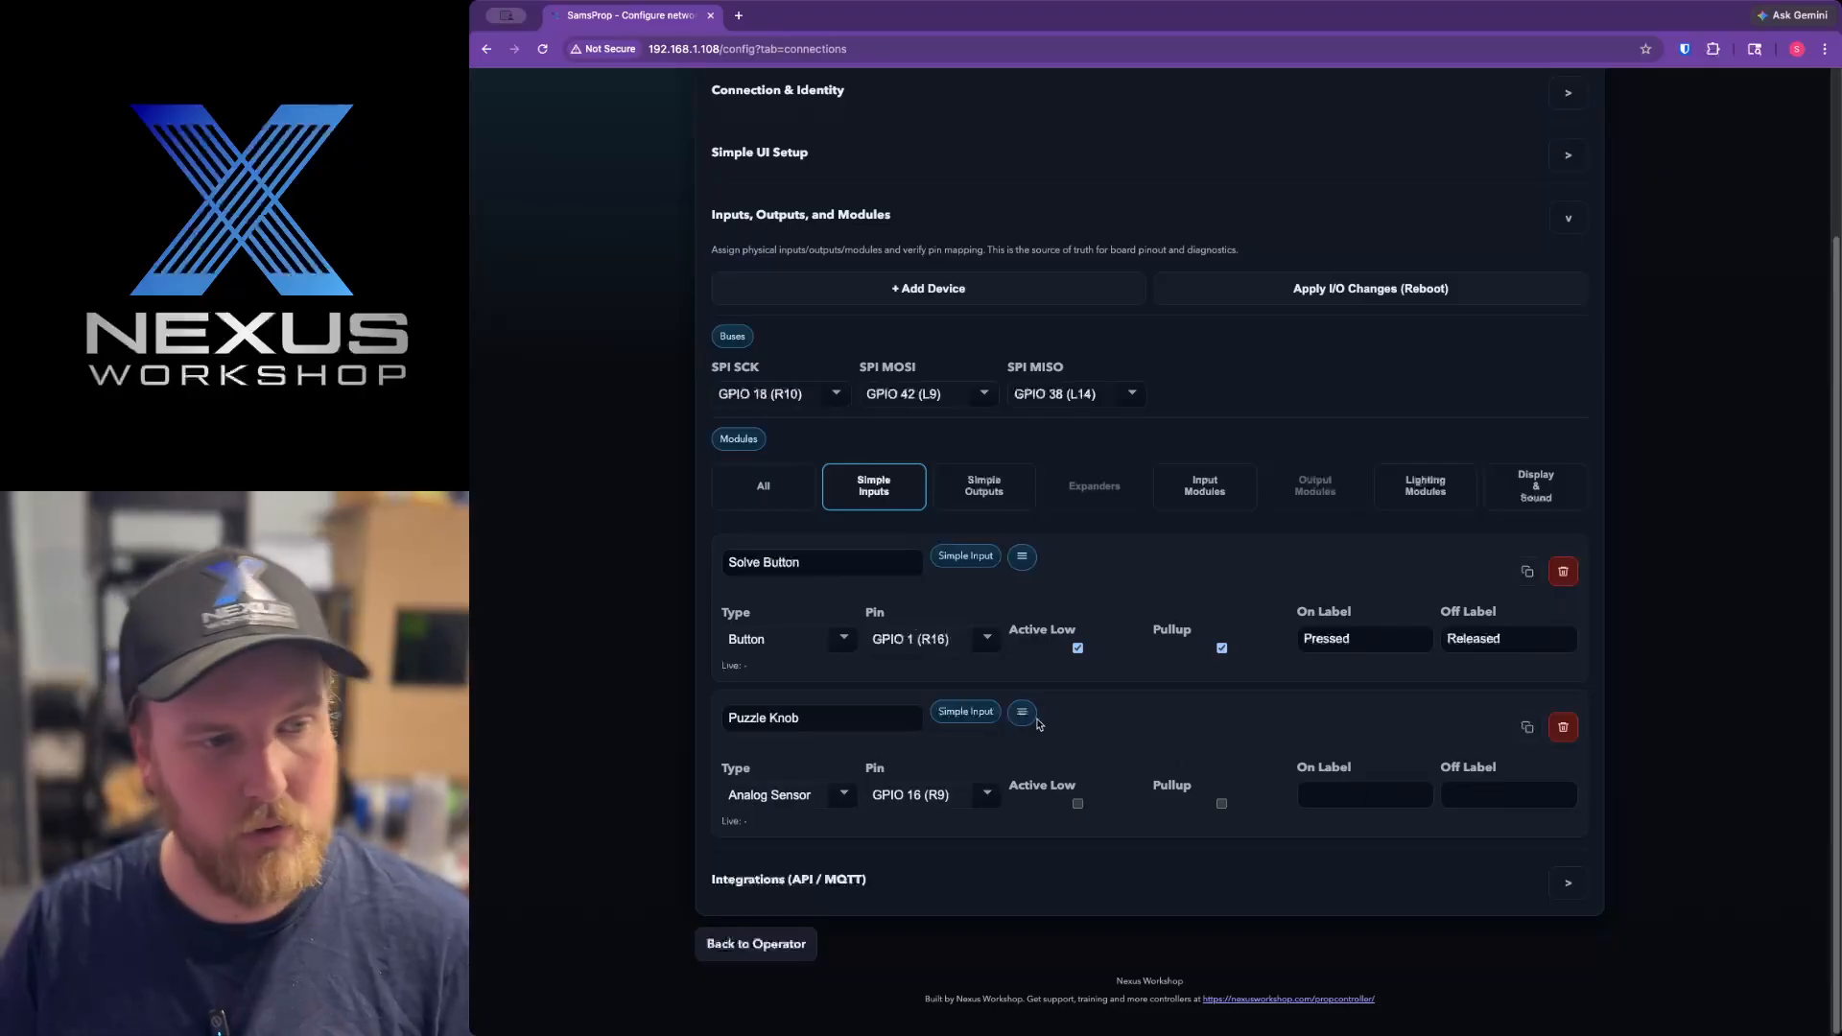
# Filter the modules list by Input Modules, Lighting Modules, and Display & Sound, and return it to All.
pyautogui.click(1205, 485)
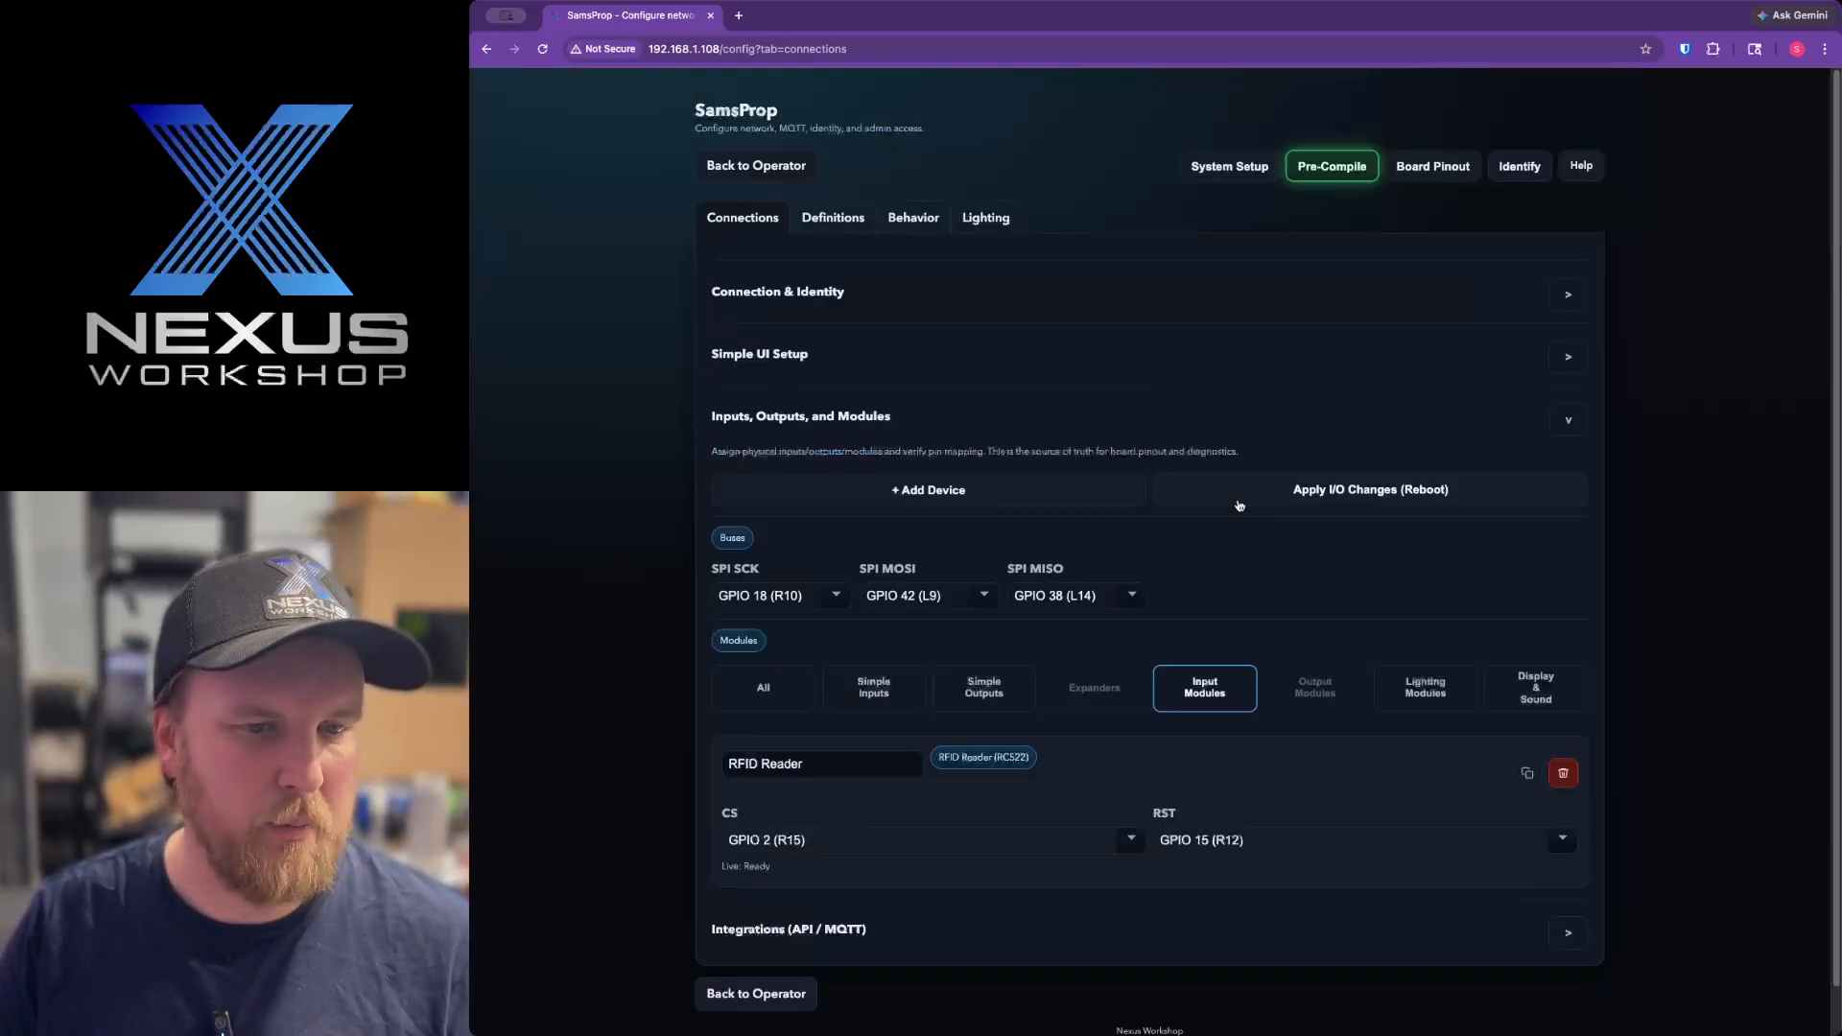
pyautogui.click(1421, 693)
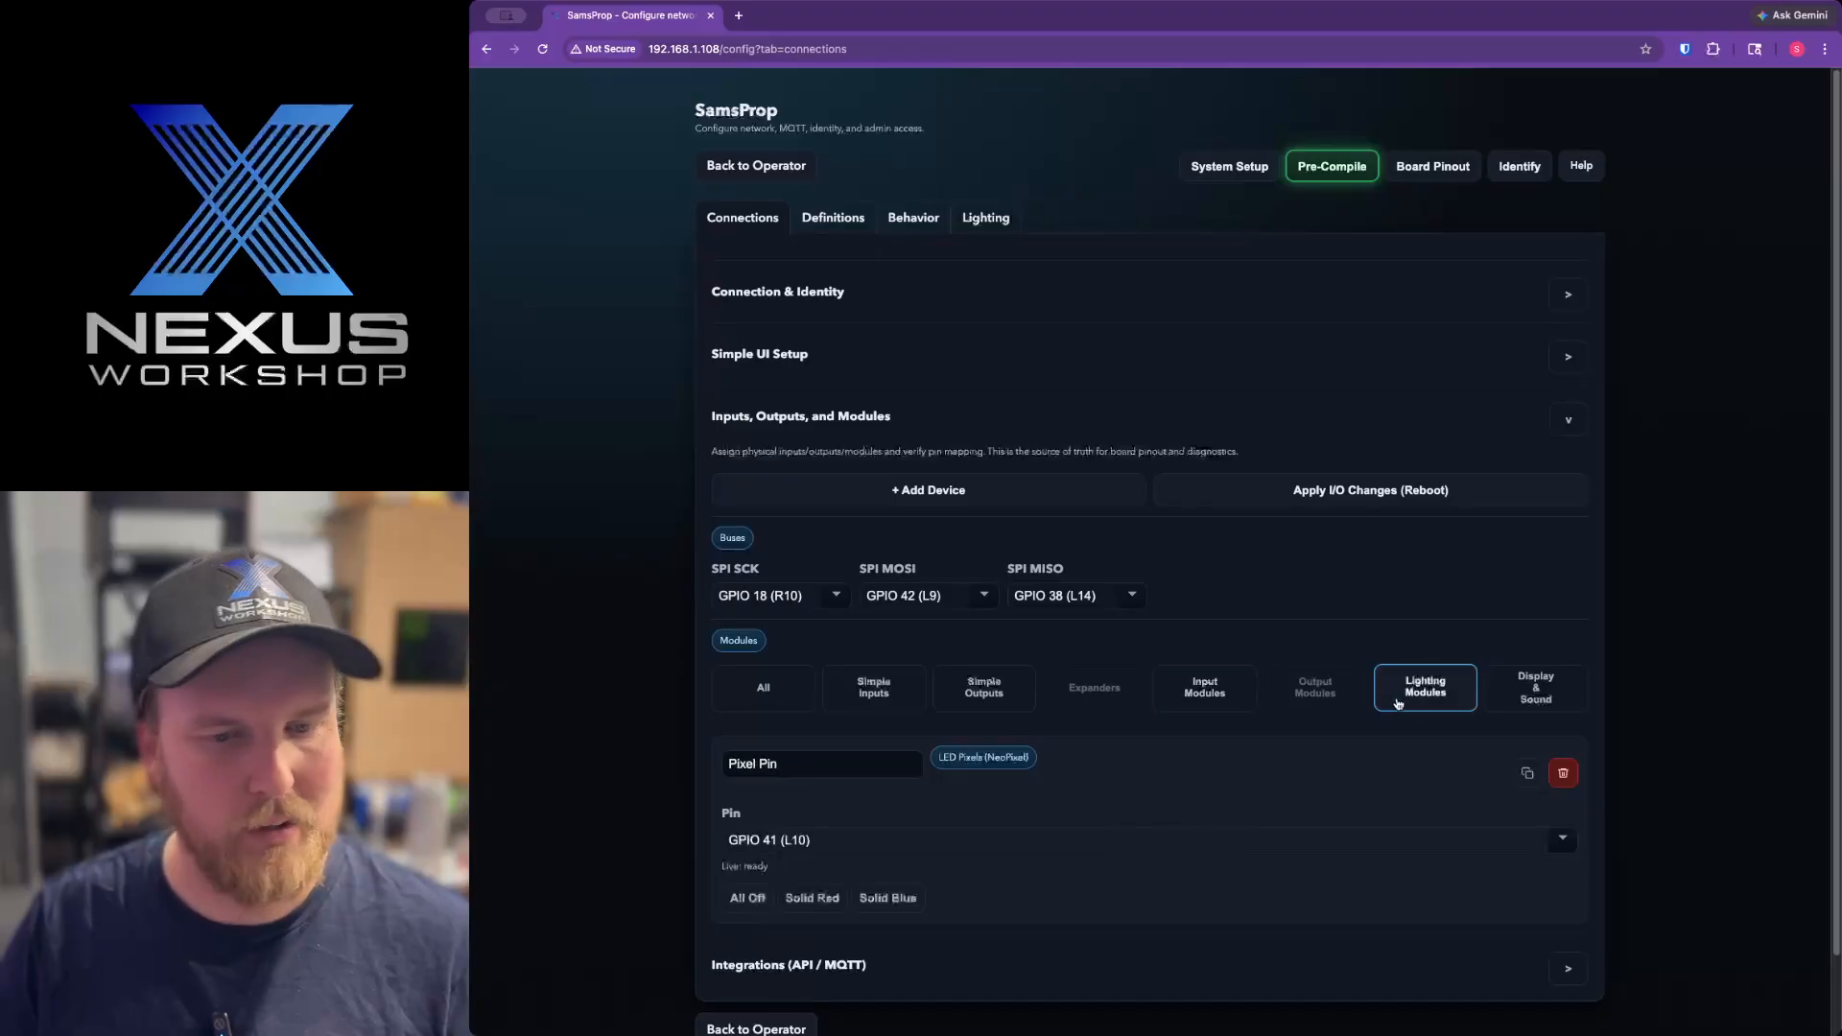
pyautogui.click(1536, 689)
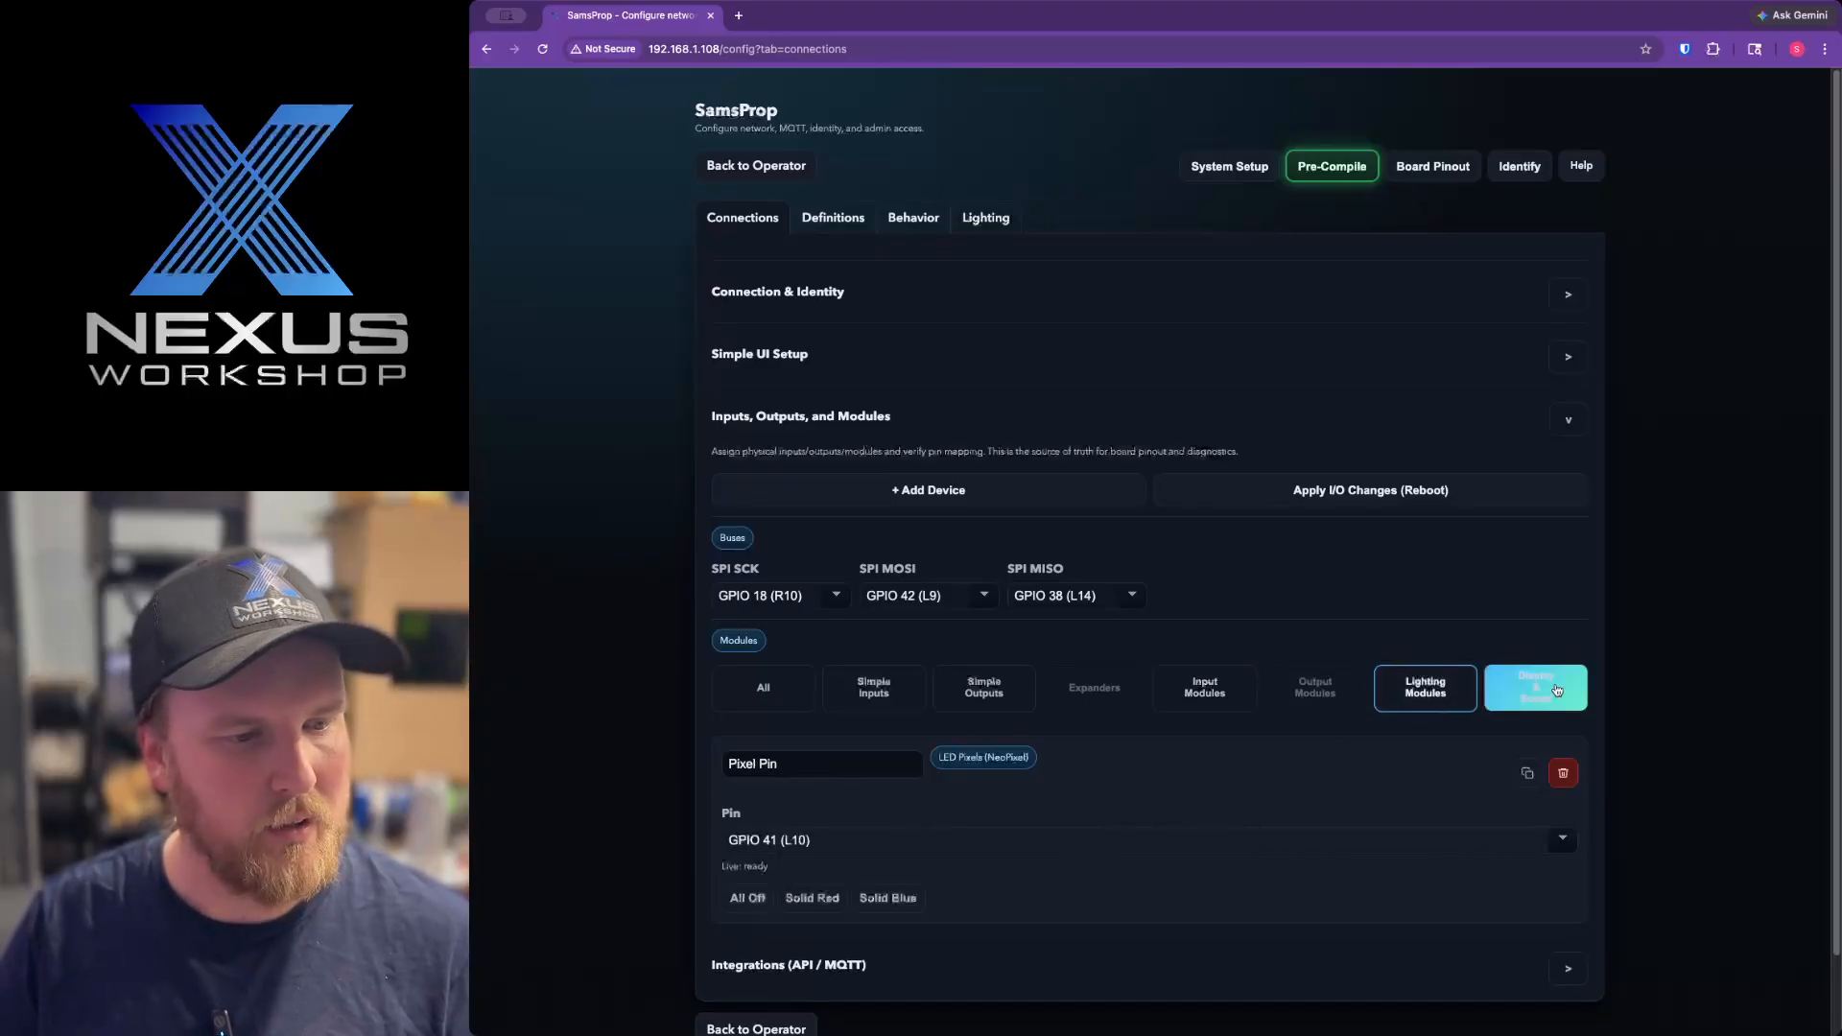
pyautogui.click(763, 687)
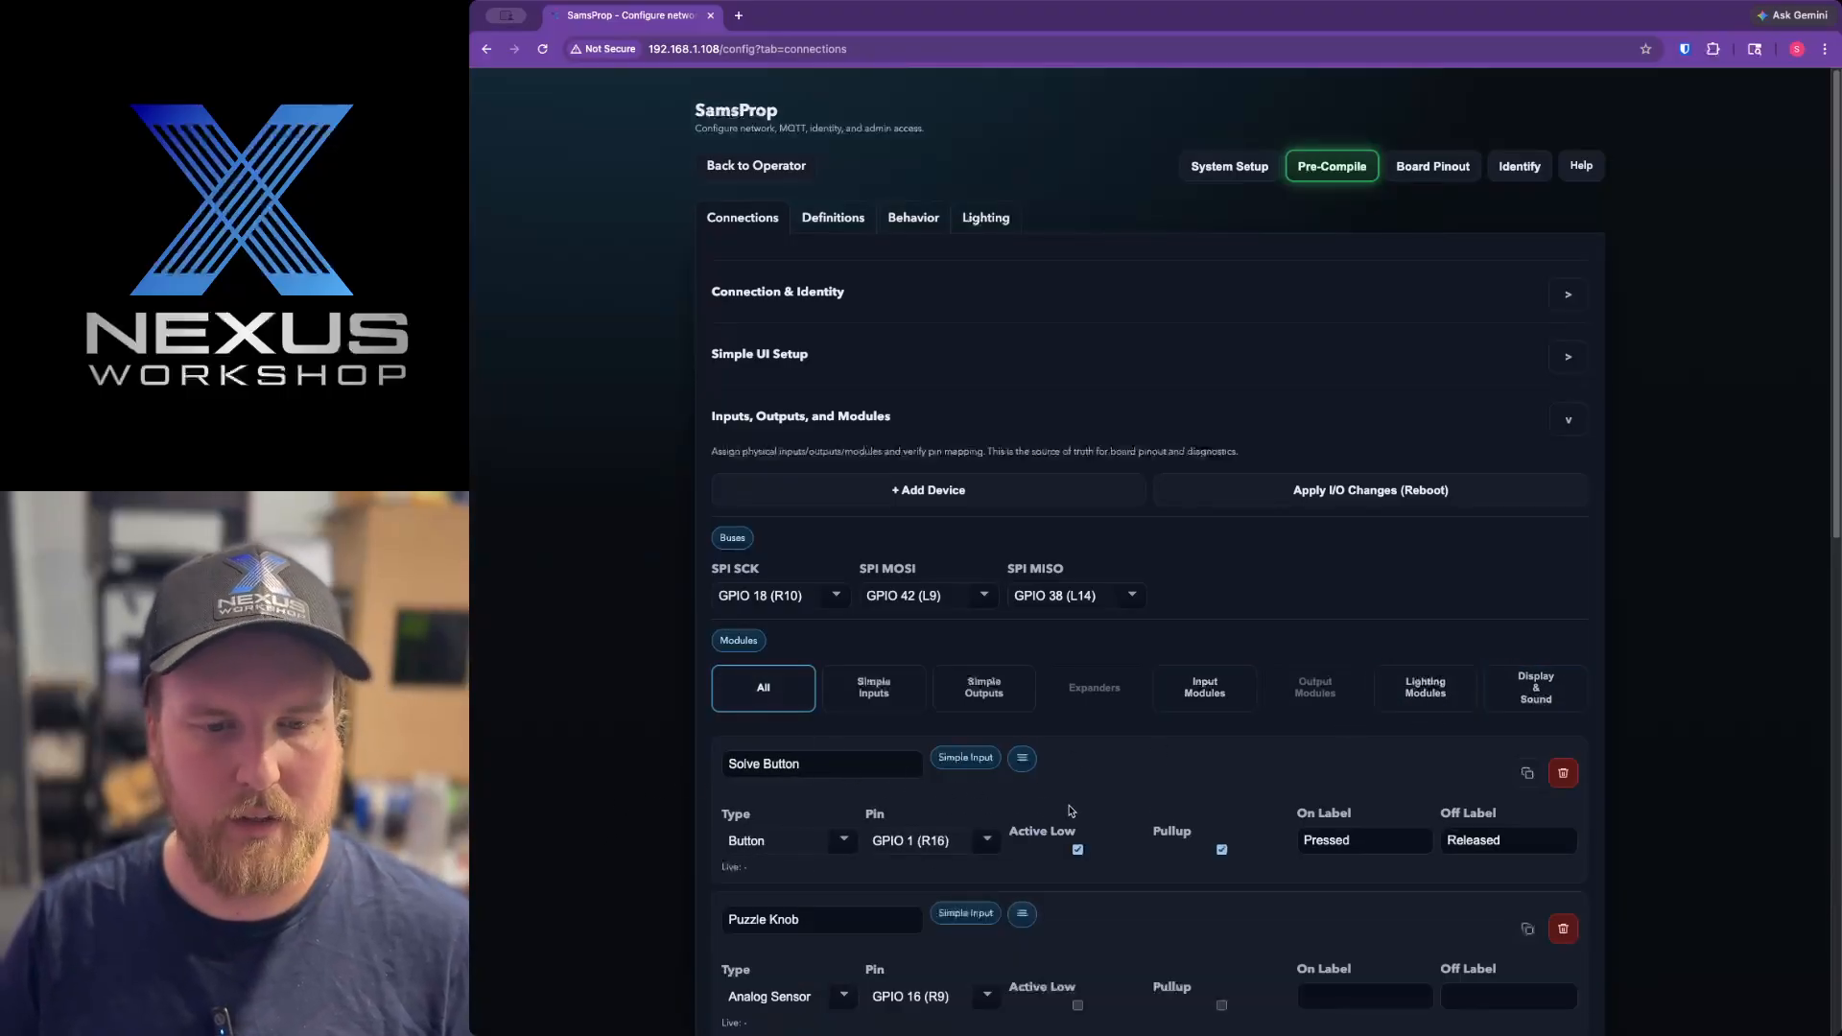
# Examine the pin assignments and settings of every configured device, from the Solve Button to the Pixel Pin.
pyautogui.scroll(-3, 1074, 808)
pyautogui.scroll(-3, 1075, 808)
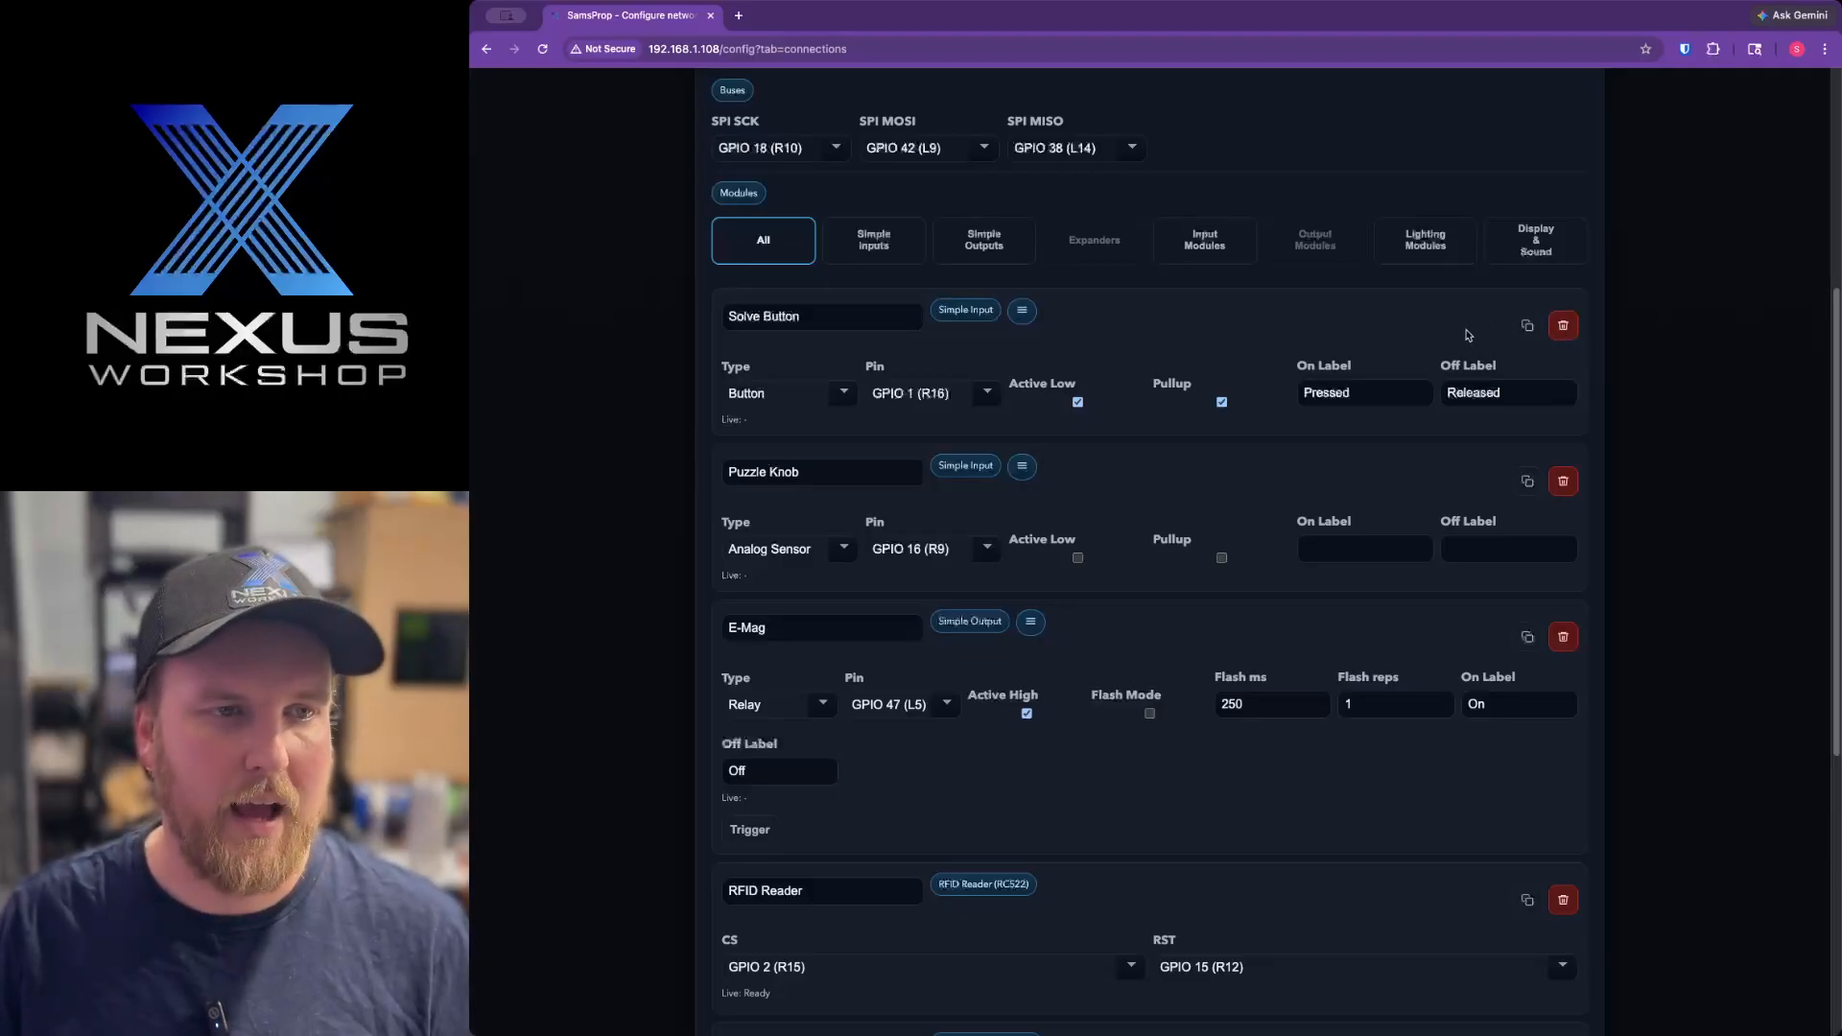
pyautogui.scroll(2, 1466, 335)
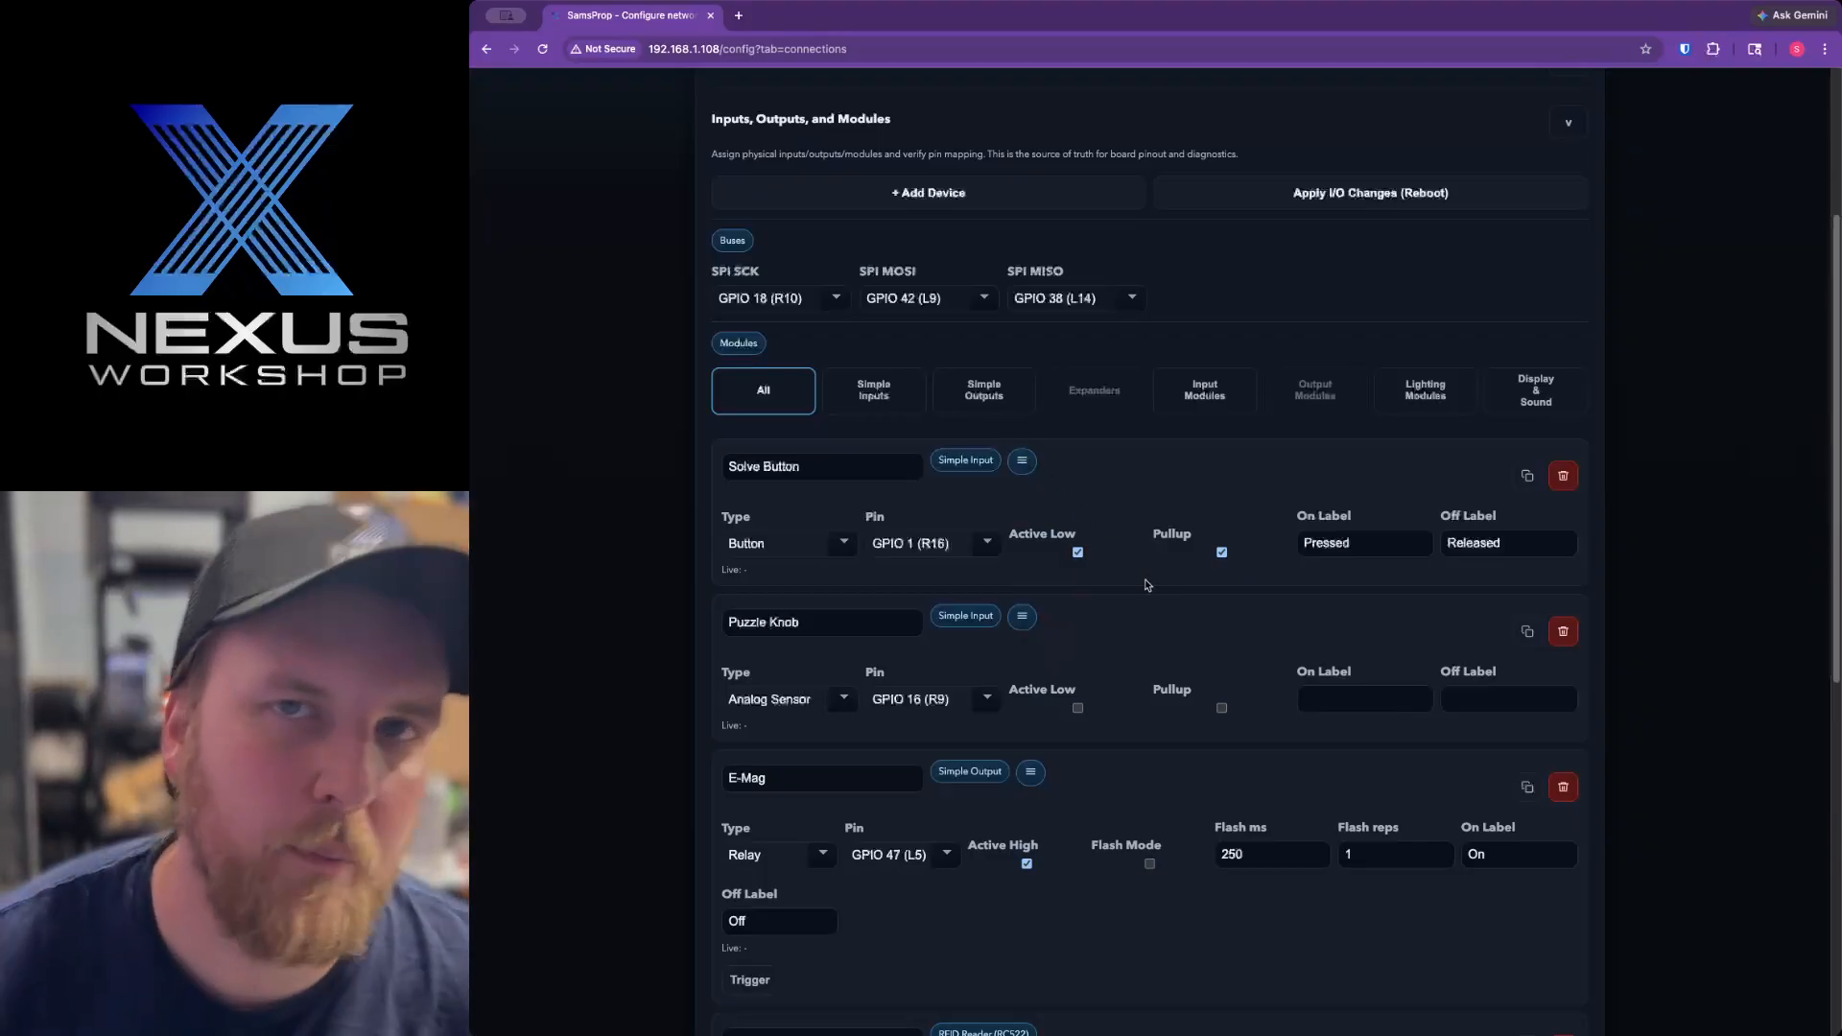
pyautogui.scroll(-6, 1148, 653)
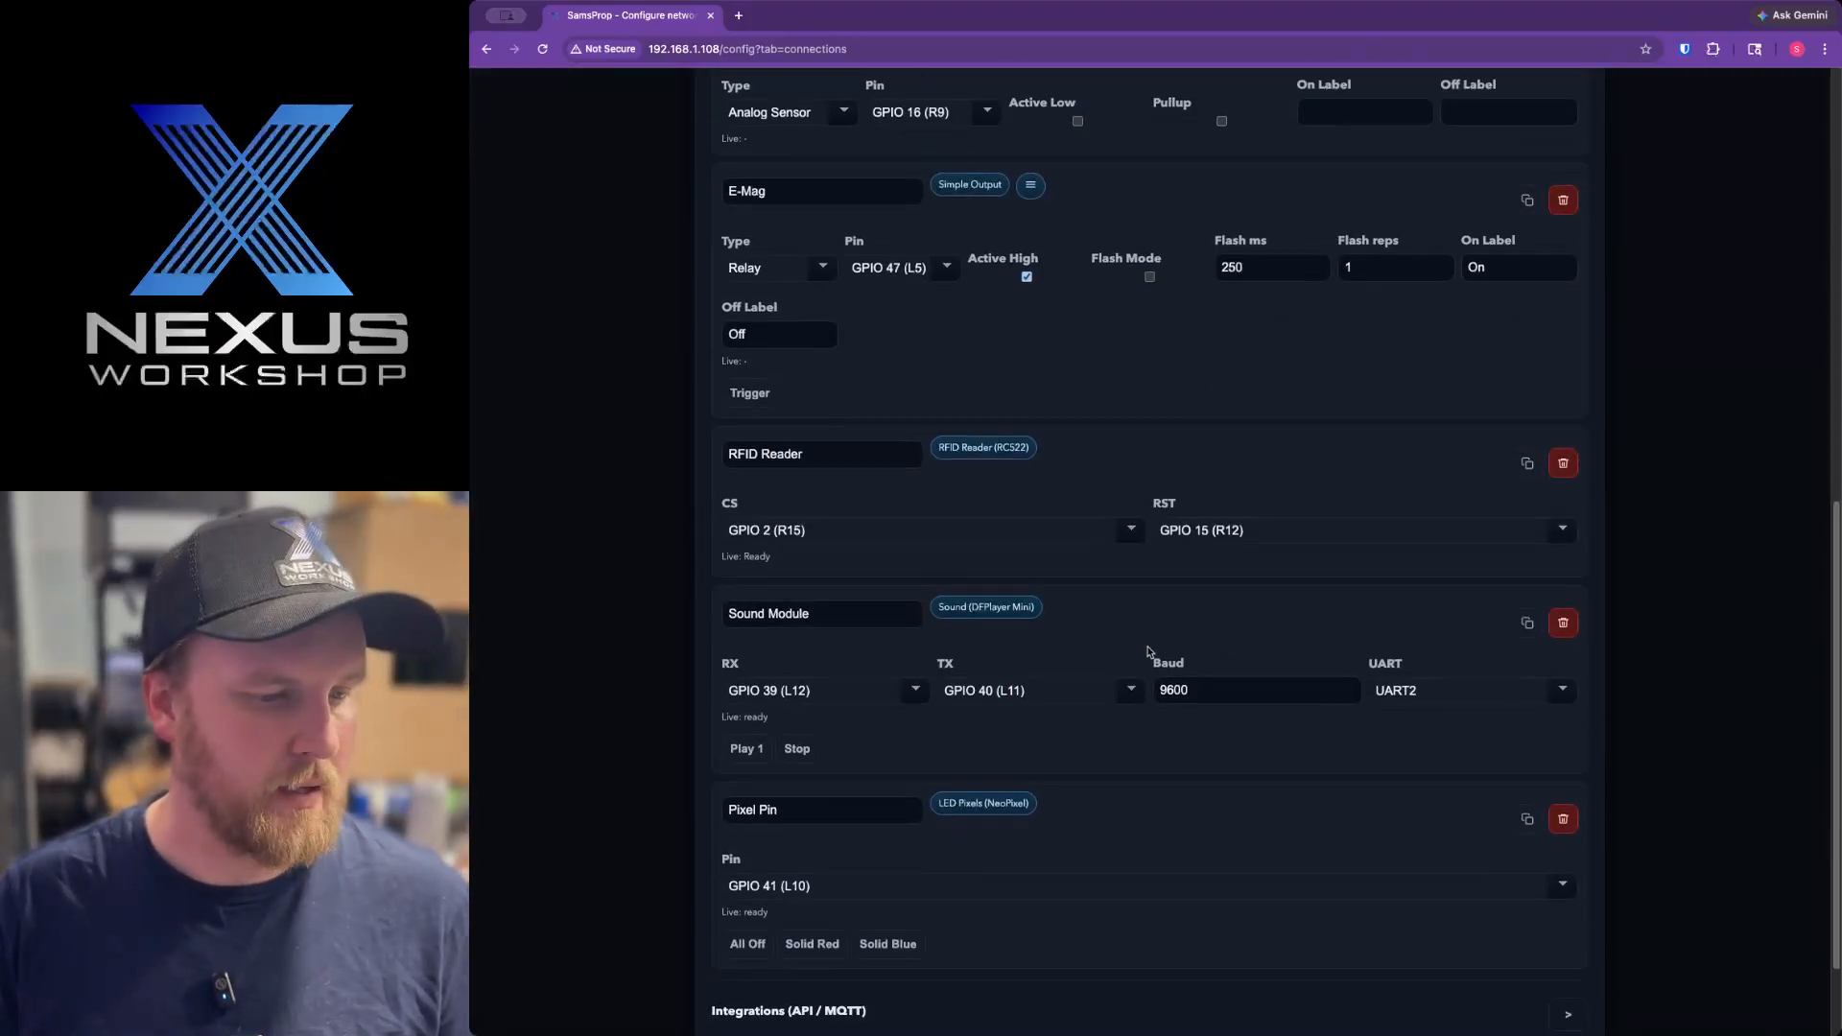
pyautogui.scroll(-1, 1149, 651)
pyautogui.scroll(6, 1151, 643)
pyautogui.scroll(3, 1056, 499)
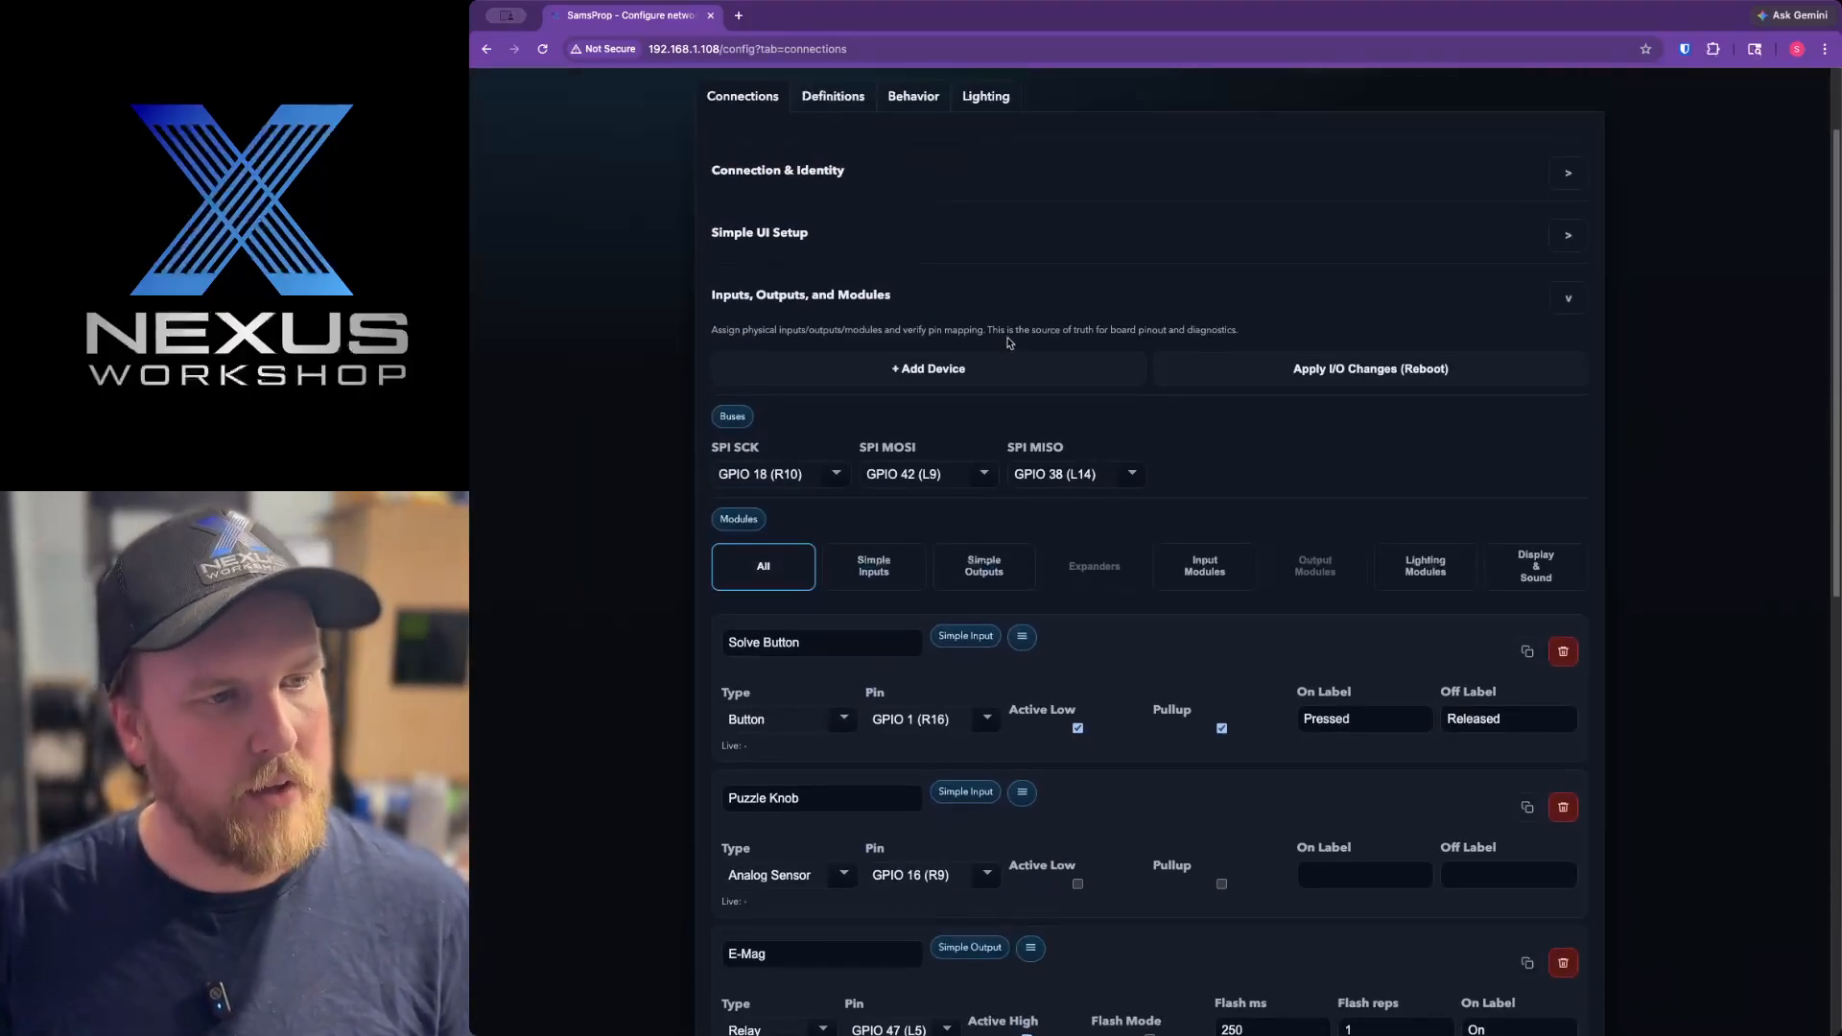
# Collapse Inputs, Outputs, and Modules, and add an MQTT system under Integrations (API / MQTT).
pyautogui.click(904, 293)
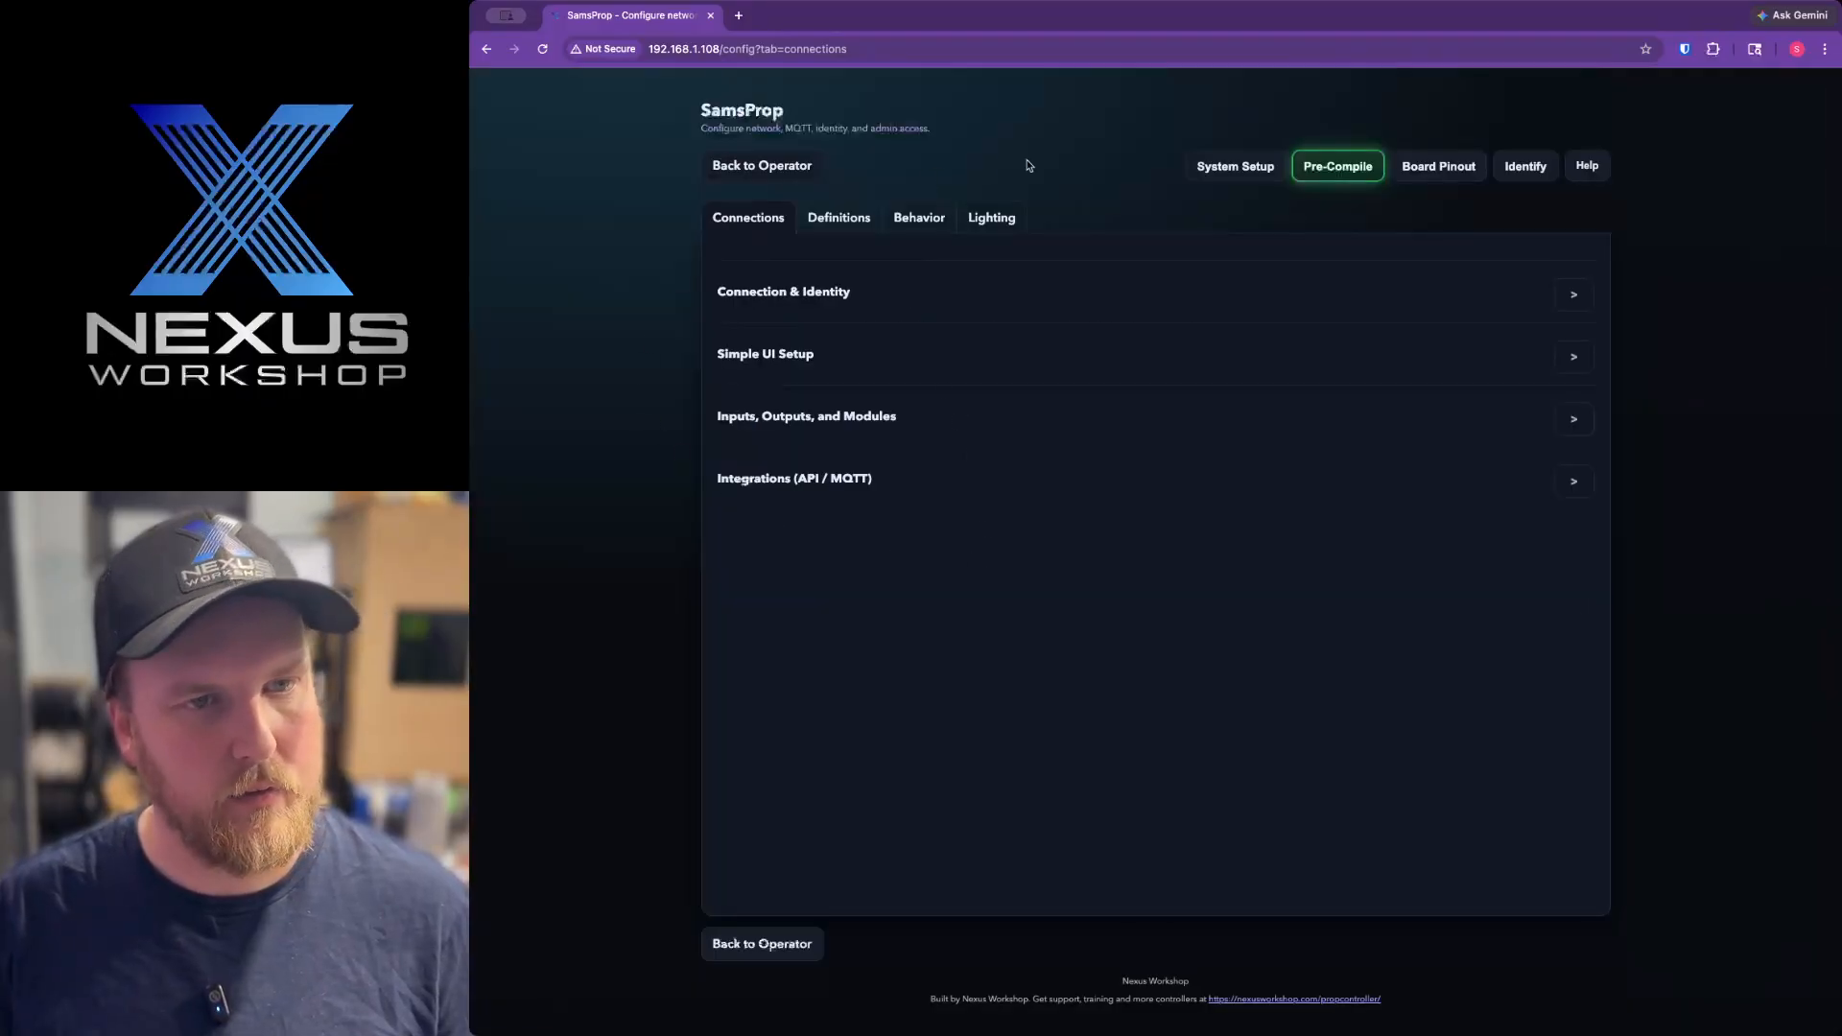
pyautogui.click(835, 480)
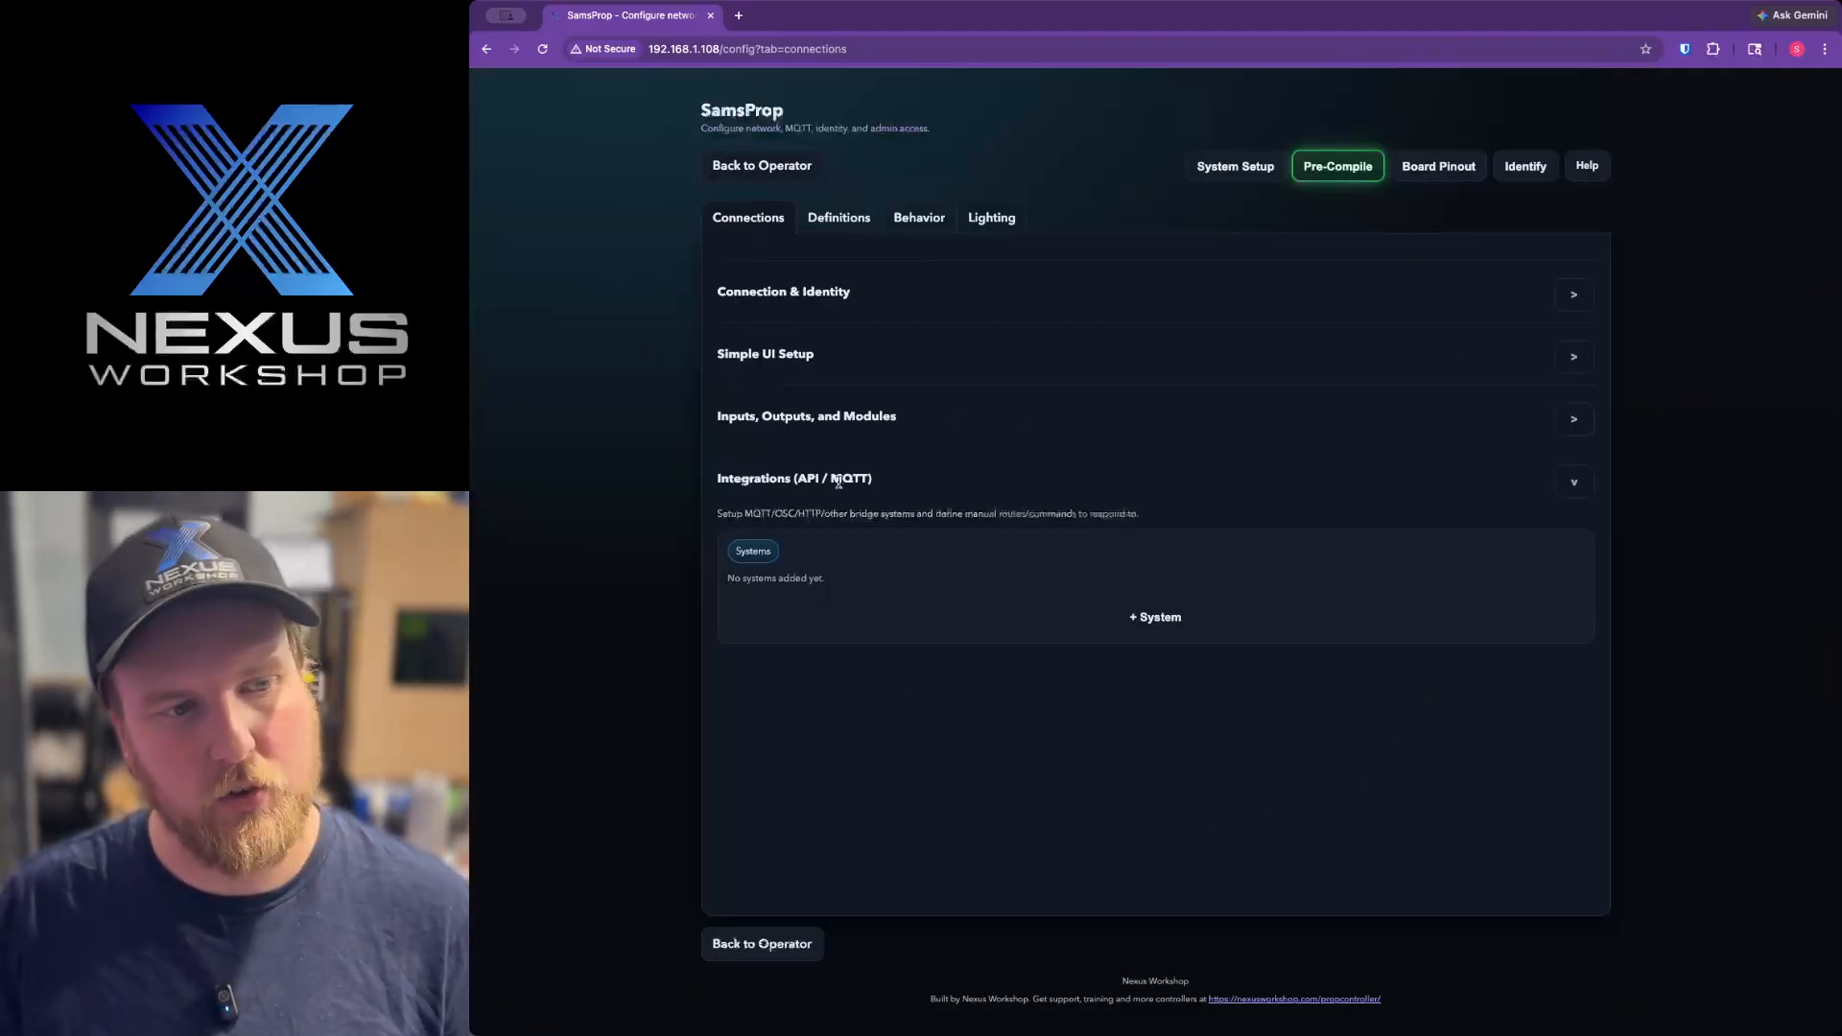
pyautogui.click(1120, 616)
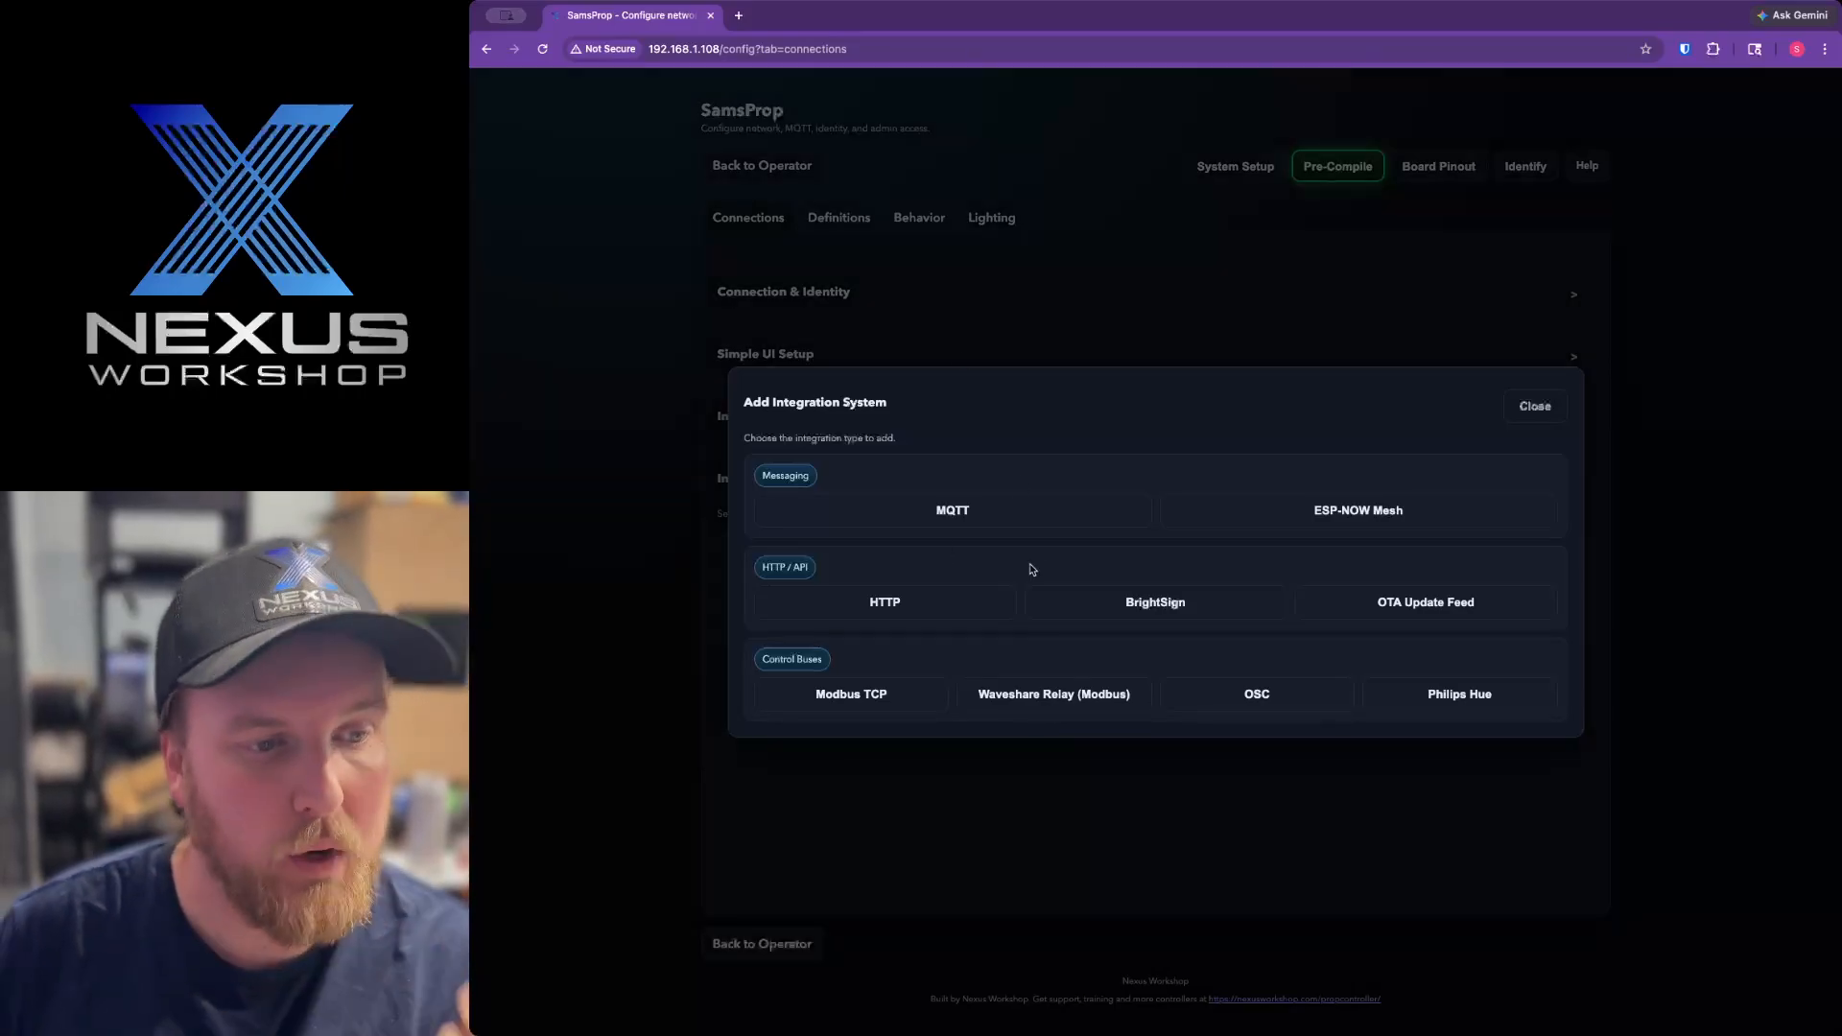
pyautogui.click(1010, 511)
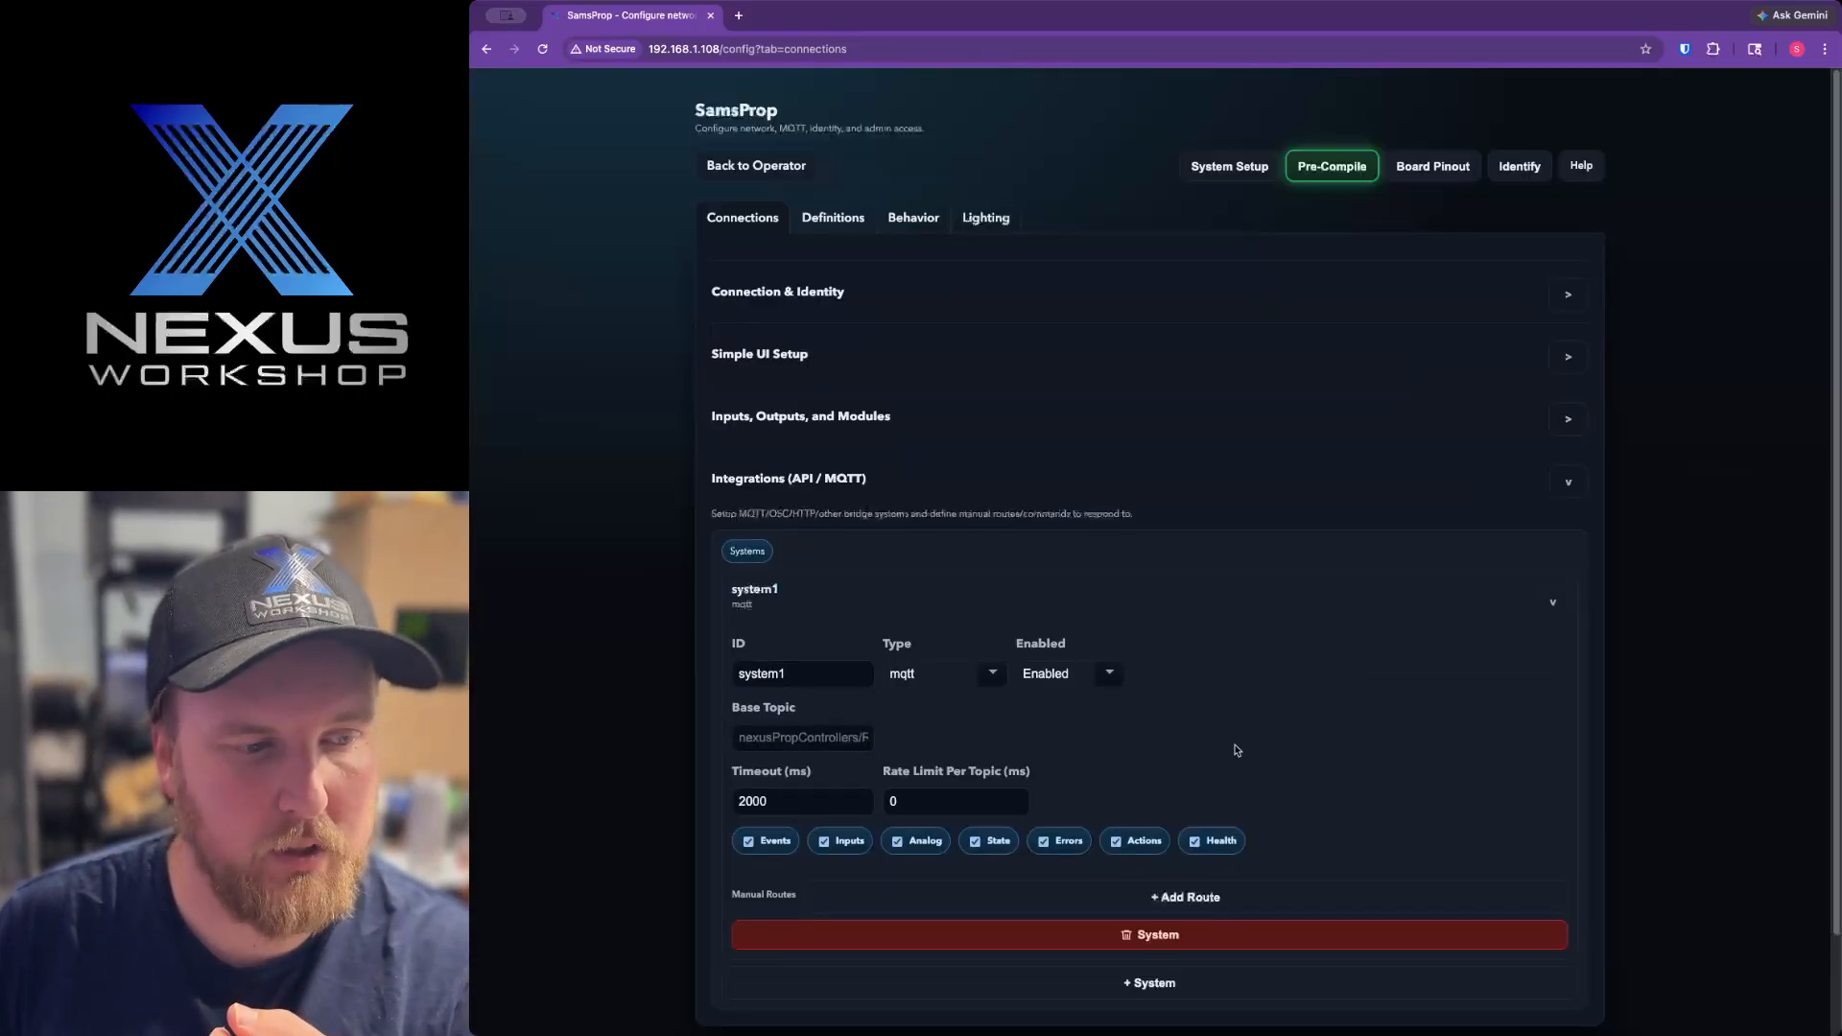
# Set the new MQTT system's ID to M3.
pyautogui.scroll(-2, 1010, 591)
pyautogui.moveTo(792, 564); pyautogui.dragTo(701, 564)
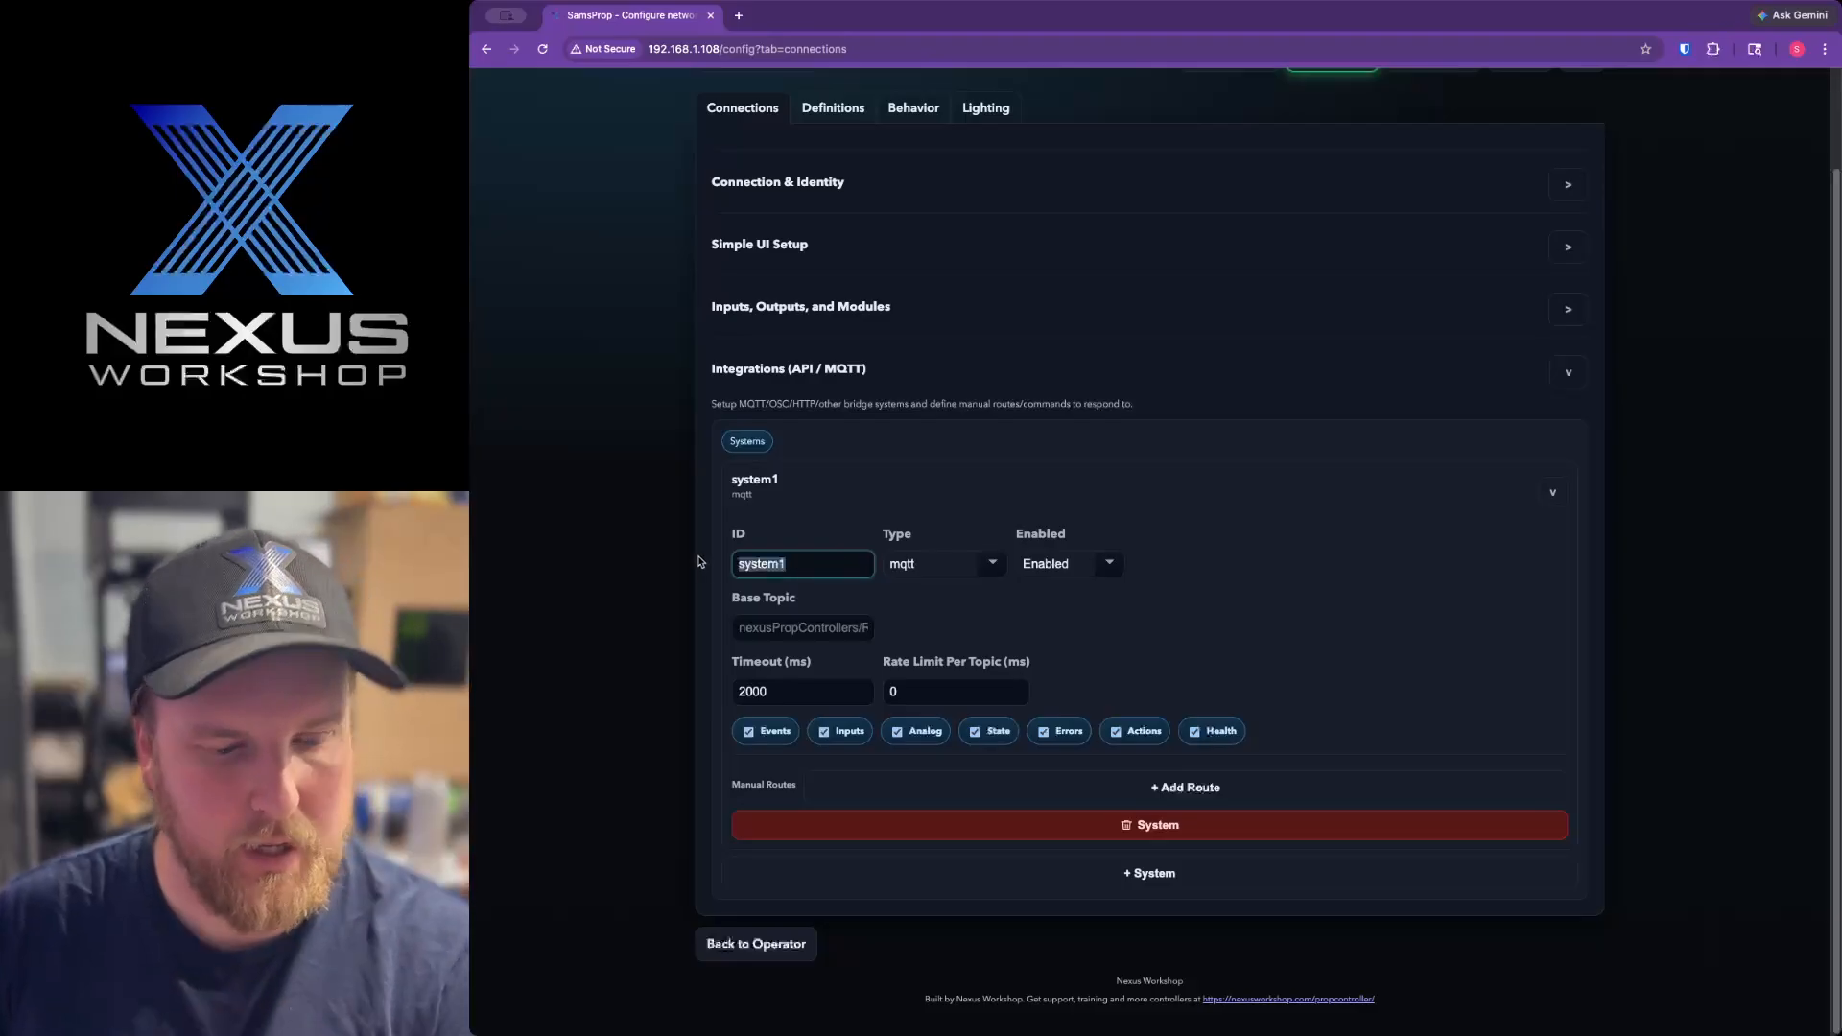
pyautogui.write('M3')
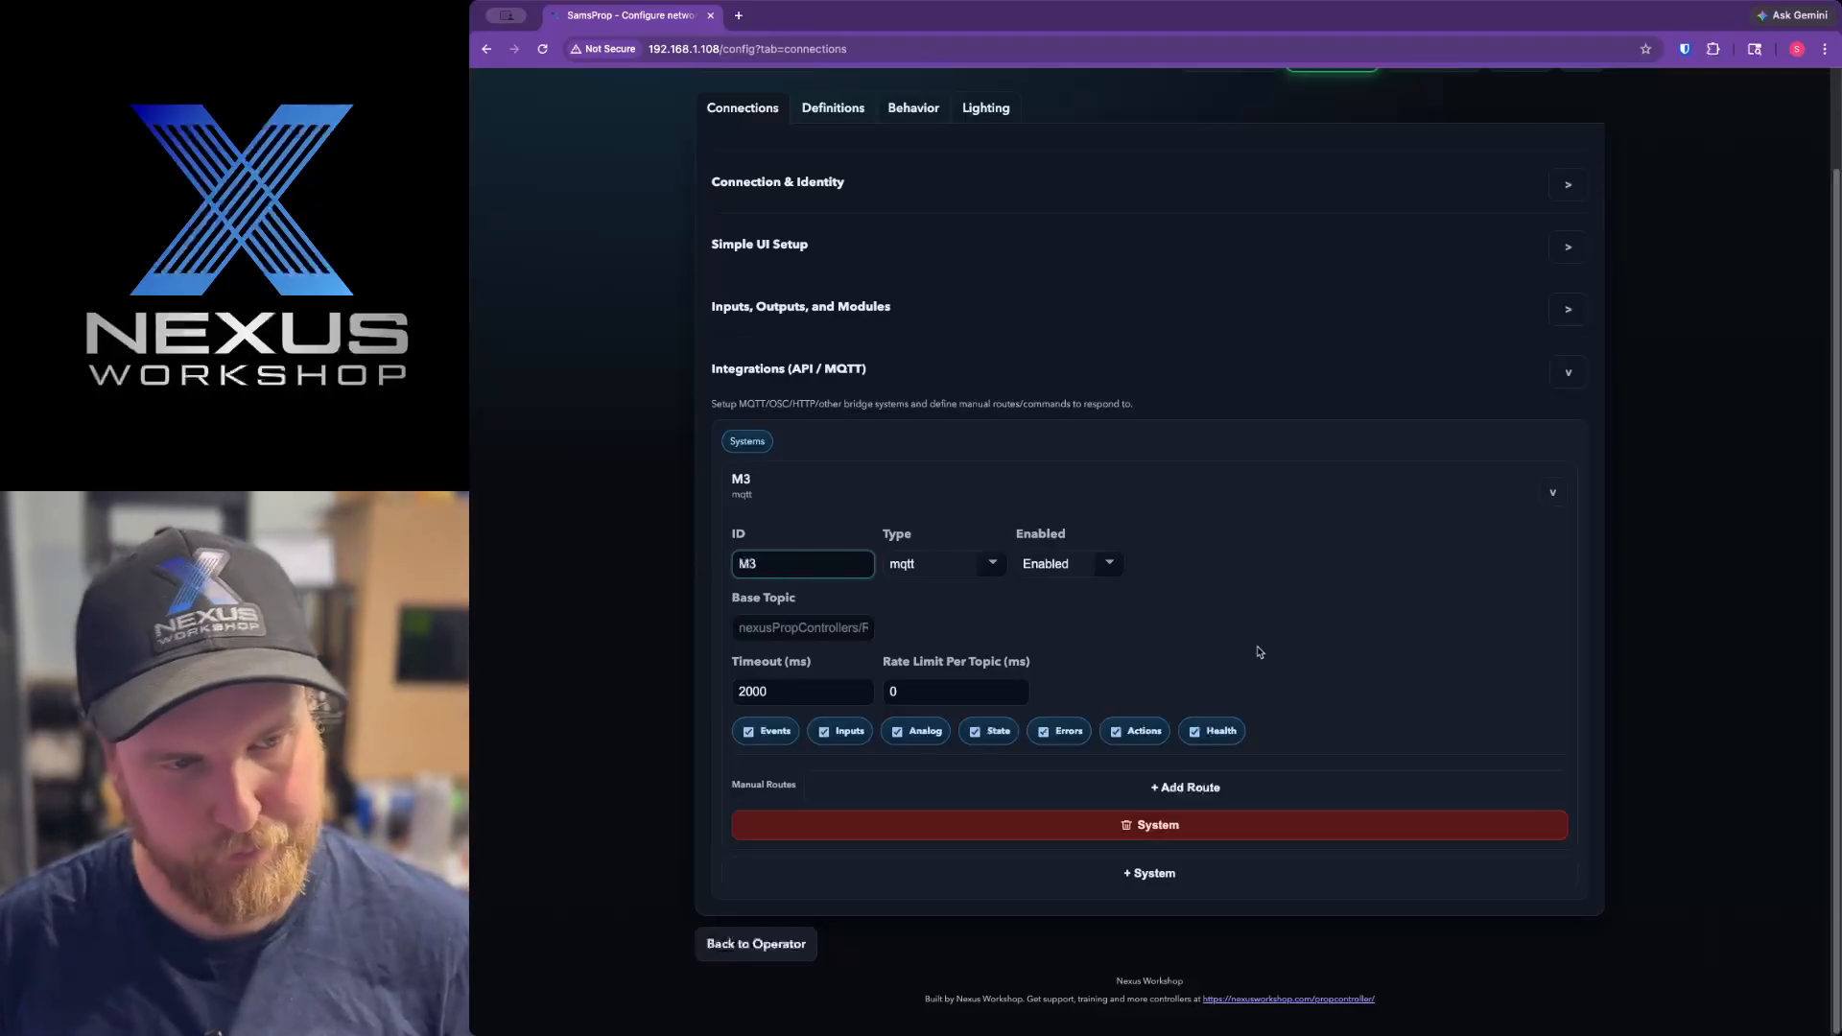
pyautogui.click(1261, 721)
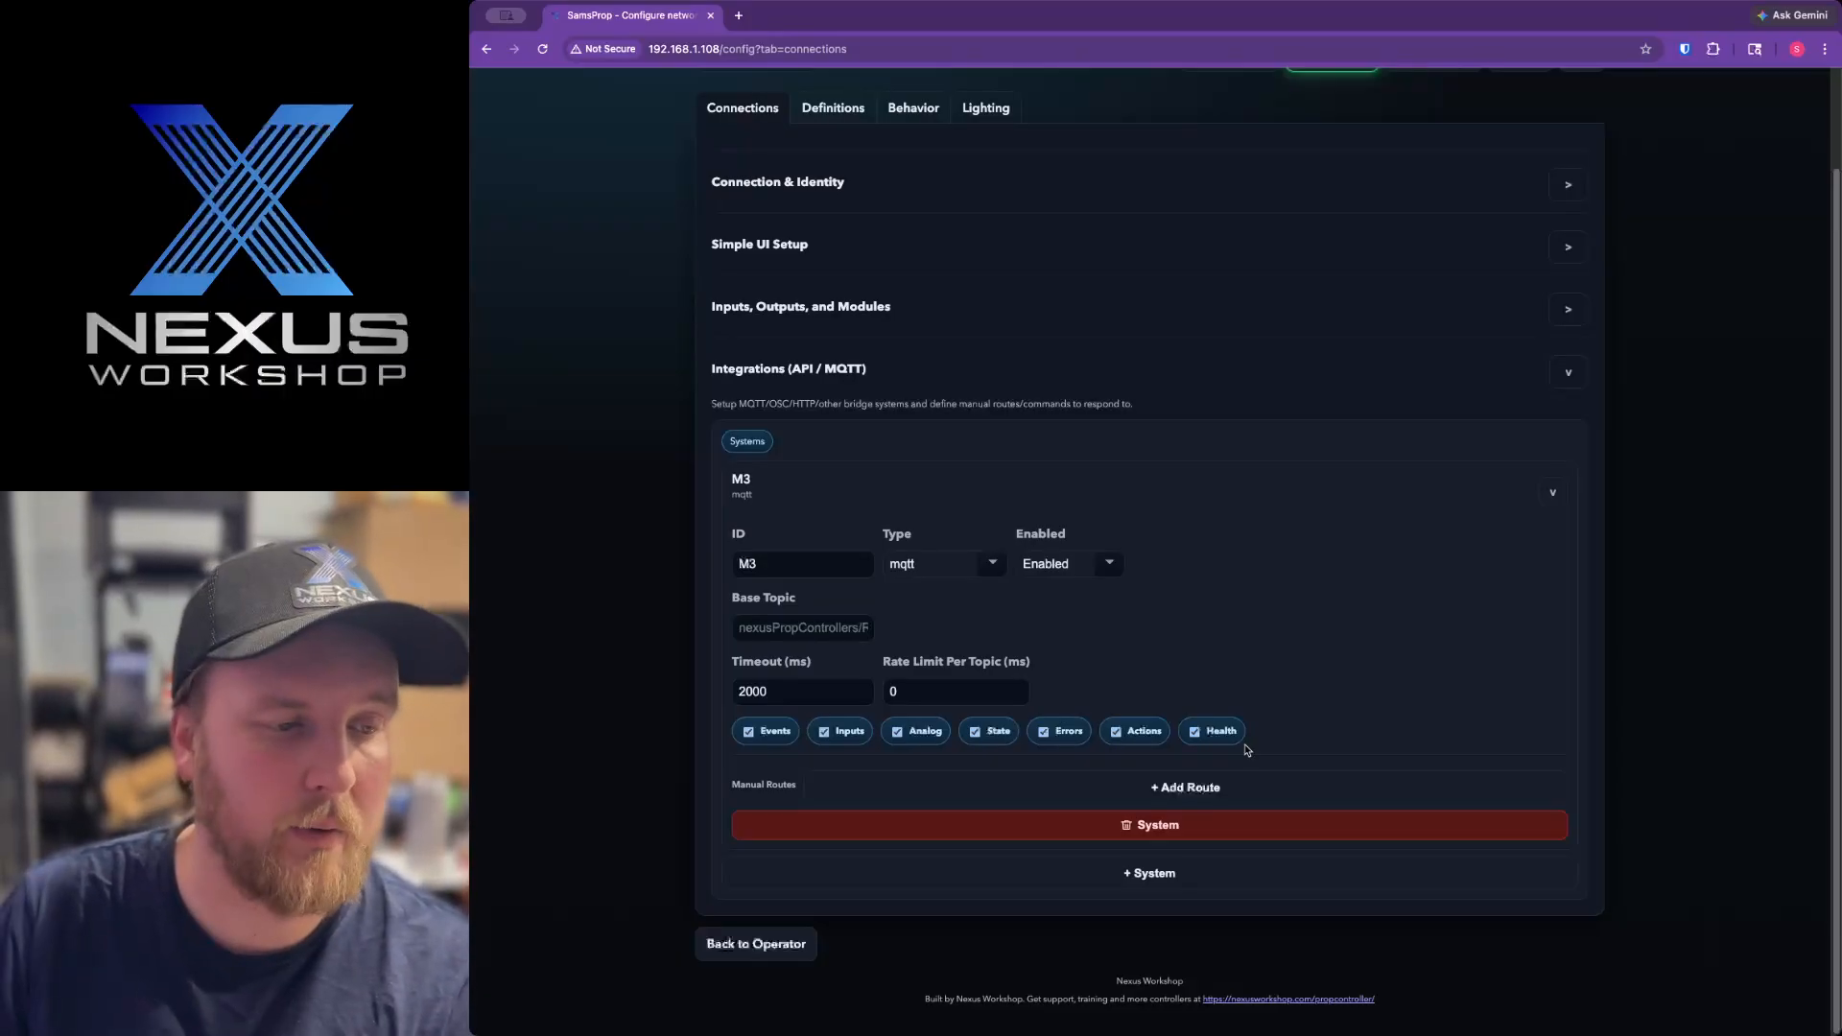
# Add a manual route to the M3 MQTT system and review its ID, path and variable fields.
pyautogui.click(1236, 798)
pyautogui.scroll(-1, 1127, 866)
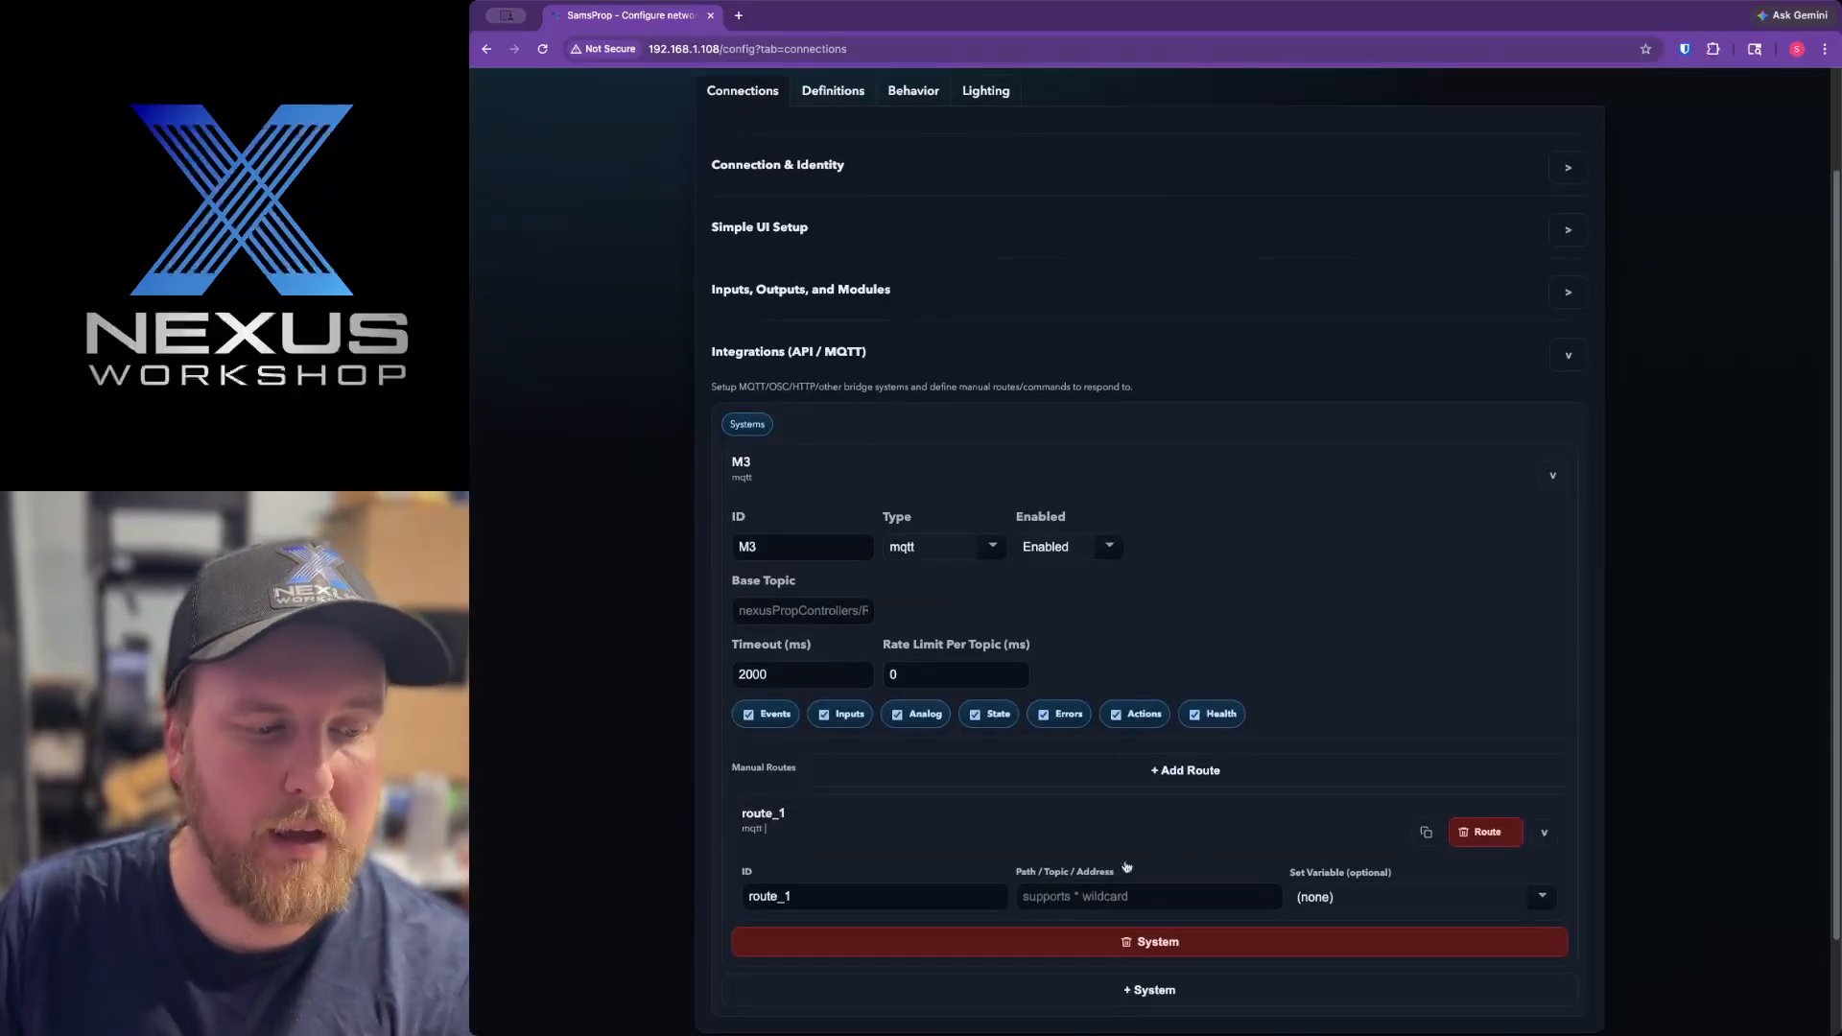
pyautogui.scroll(-3, 1128, 867)
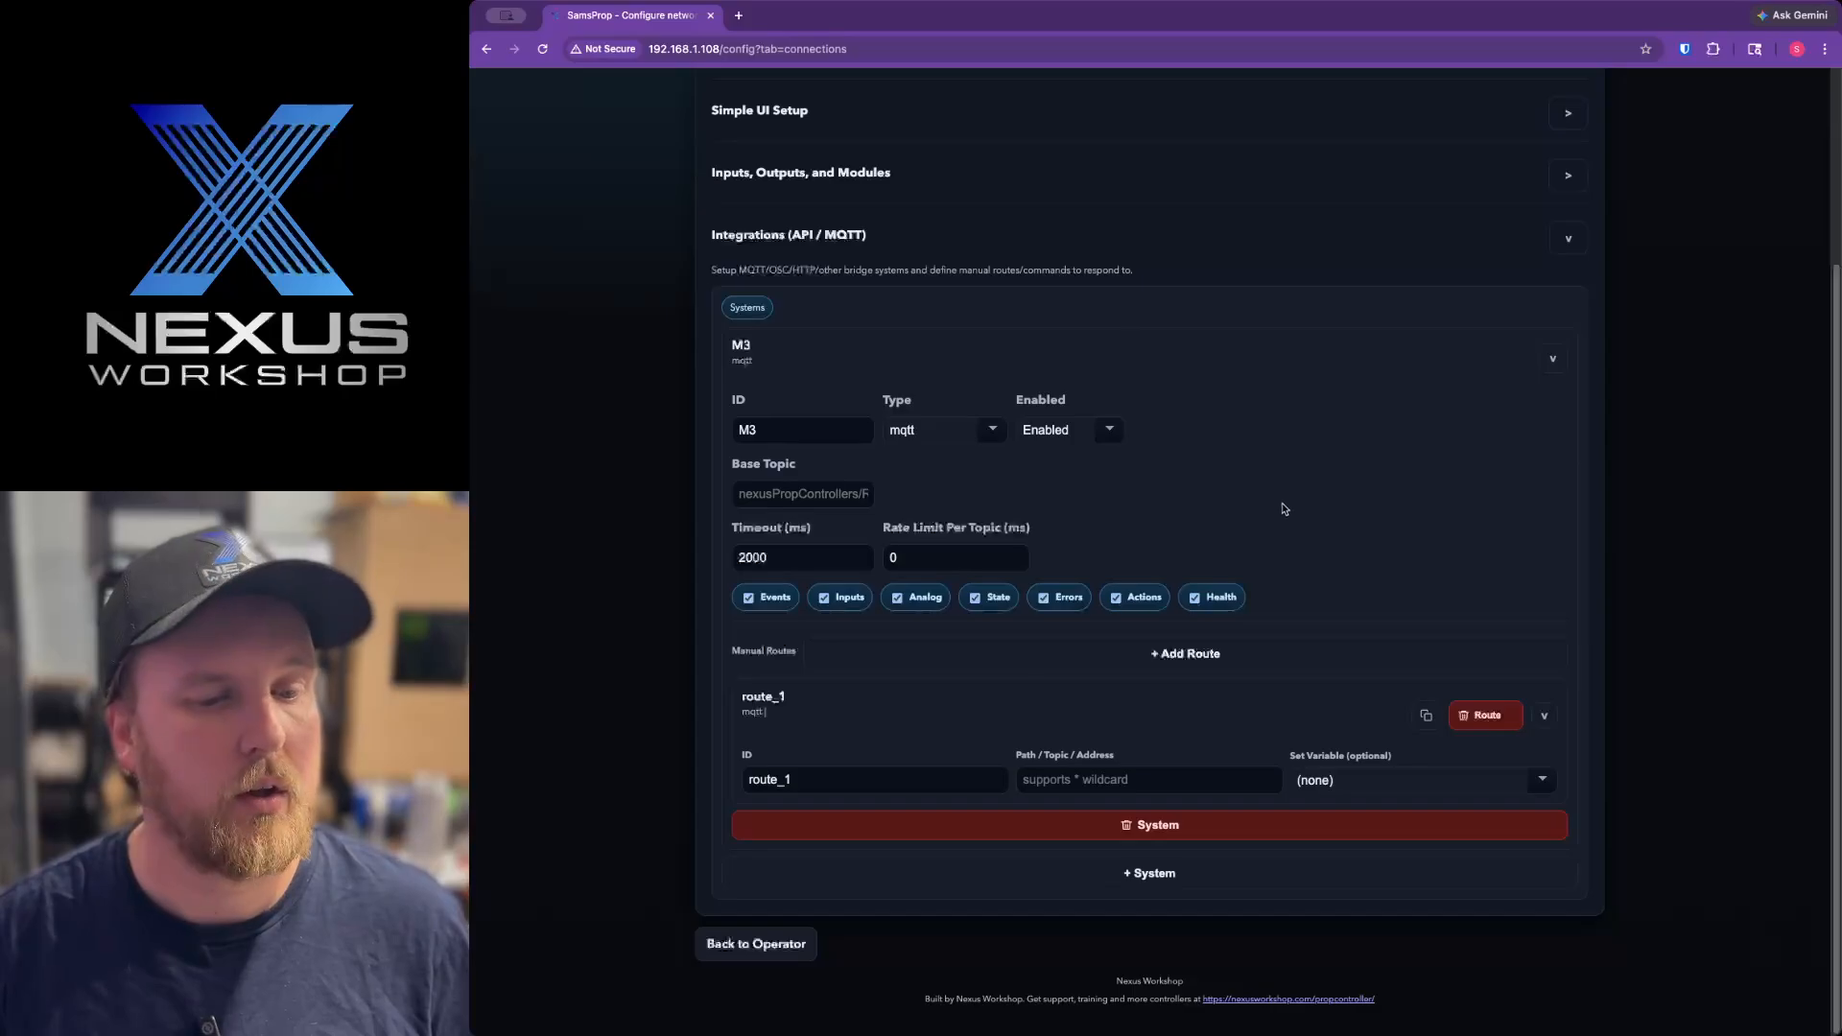
pyautogui.scroll(2, 1281, 522)
pyautogui.scroll(2, 1282, 522)
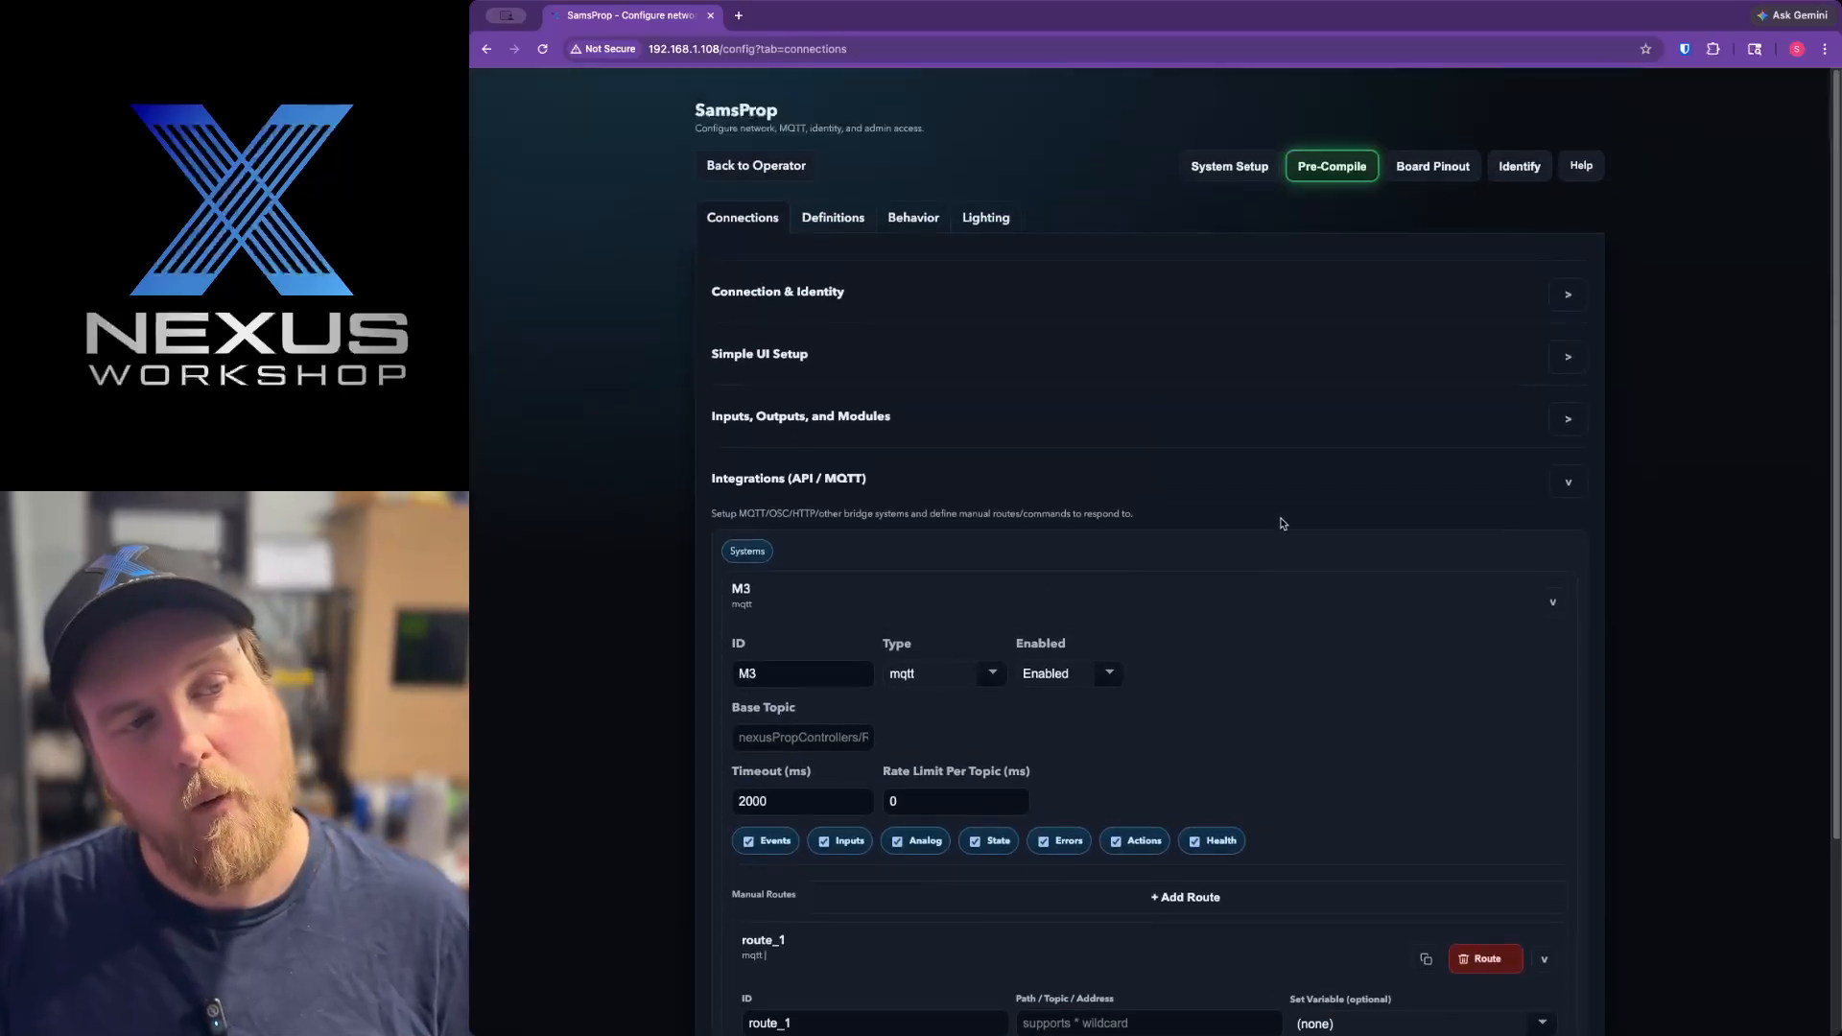